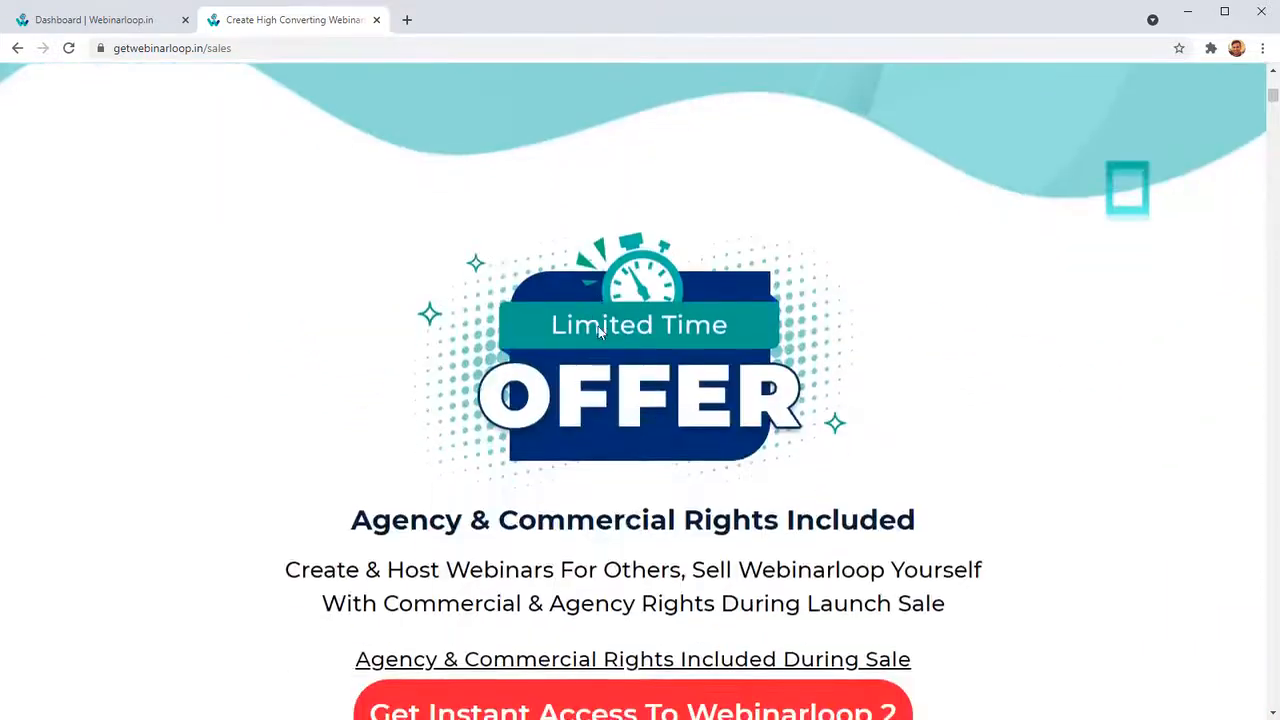
- Review the sales page's tagline and its features for calls to action, info-pops, graphics and surveys
scroll(598, 326, up, 3)
drag(324, 192, 791, 300)
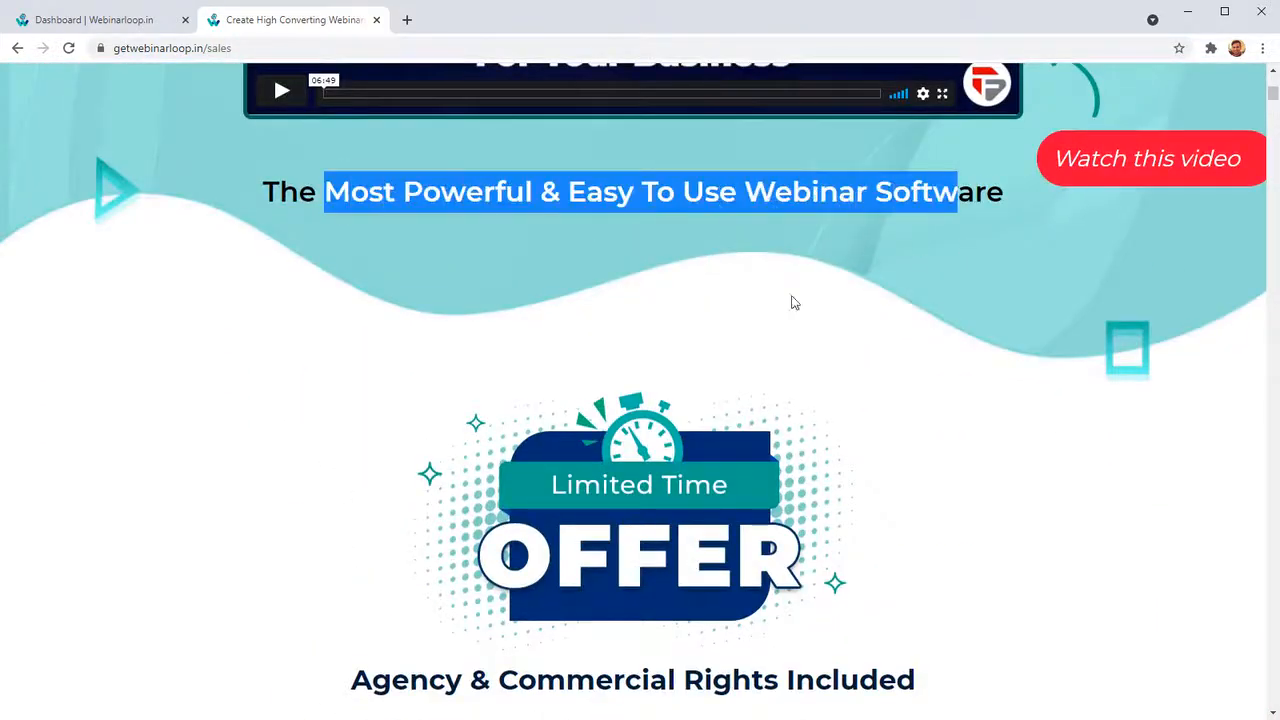
scroll(696, 344, down, 8)
scroll(463, 380, down, 3)
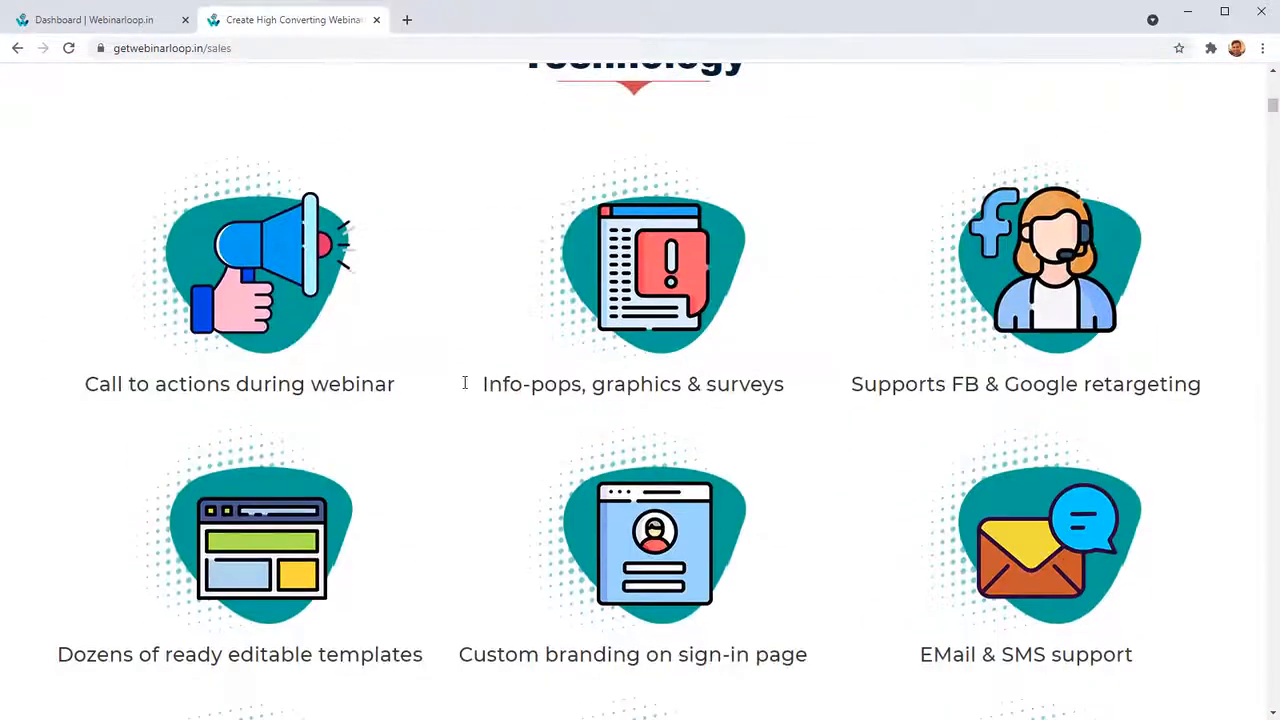
drag(116, 305, 334, 314)
click(398, 383)
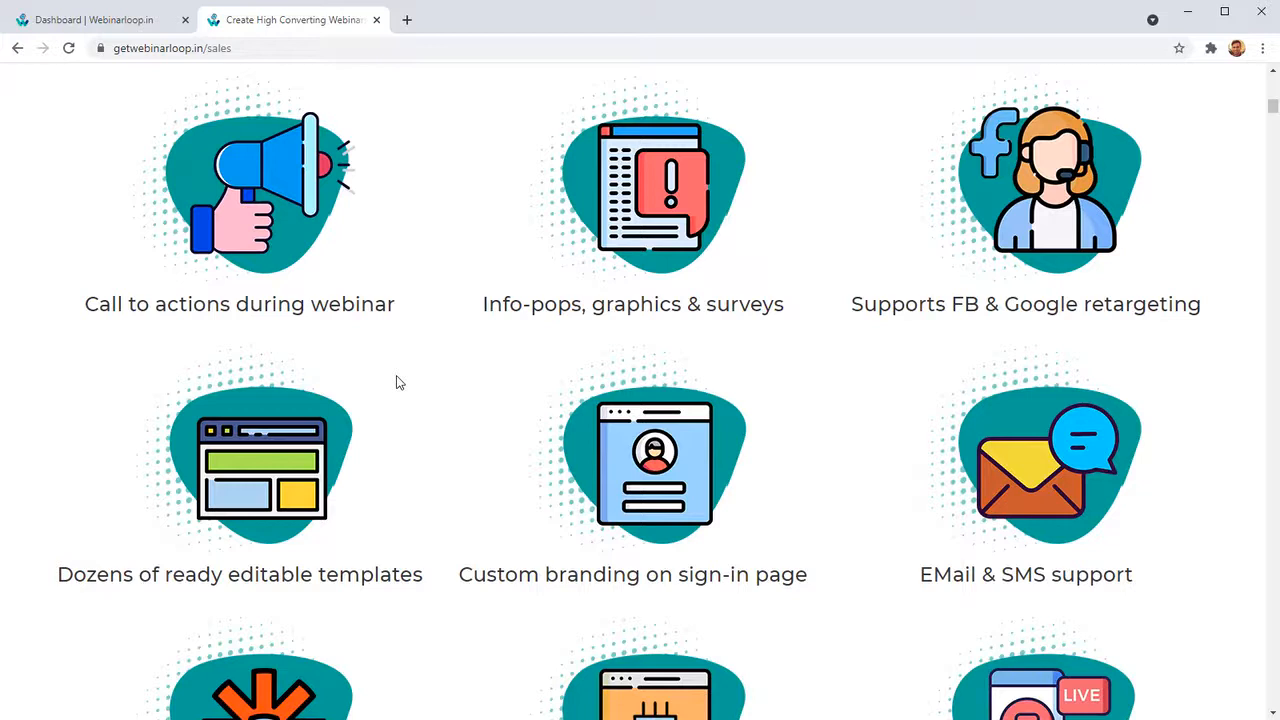
drag(114, 306, 294, 329)
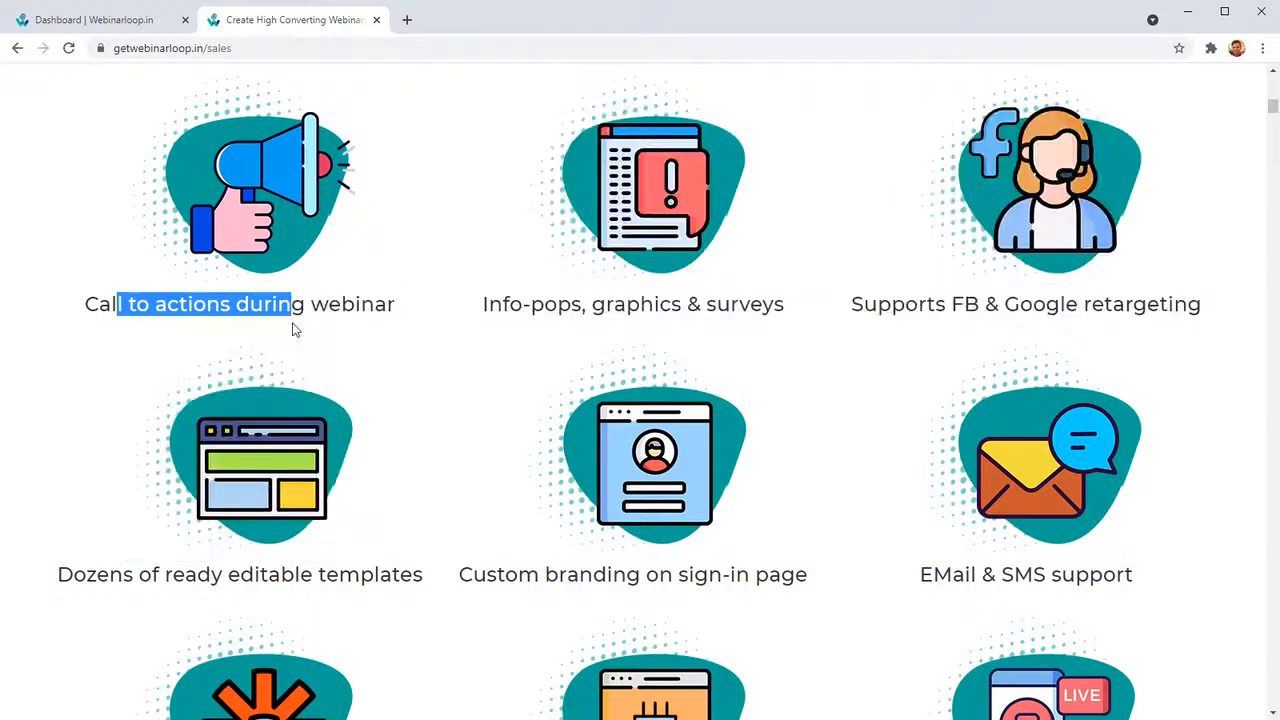
click(295, 330)
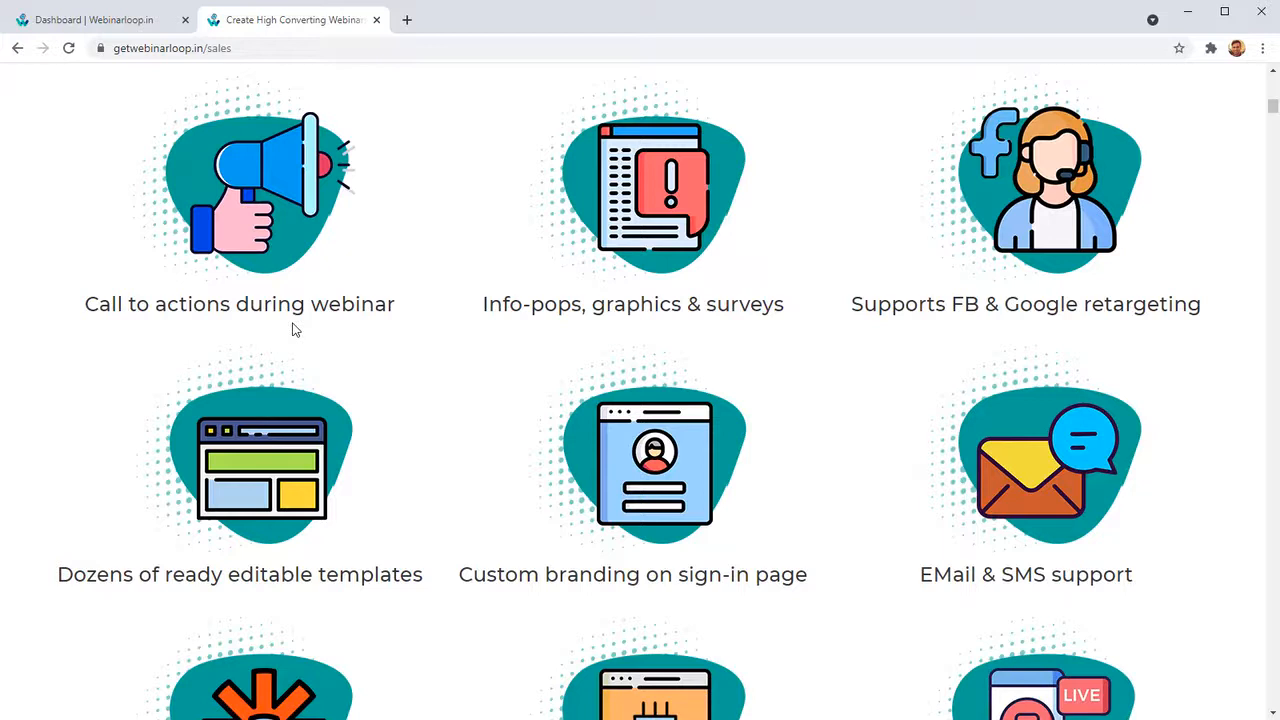
drag(510, 298, 714, 319)
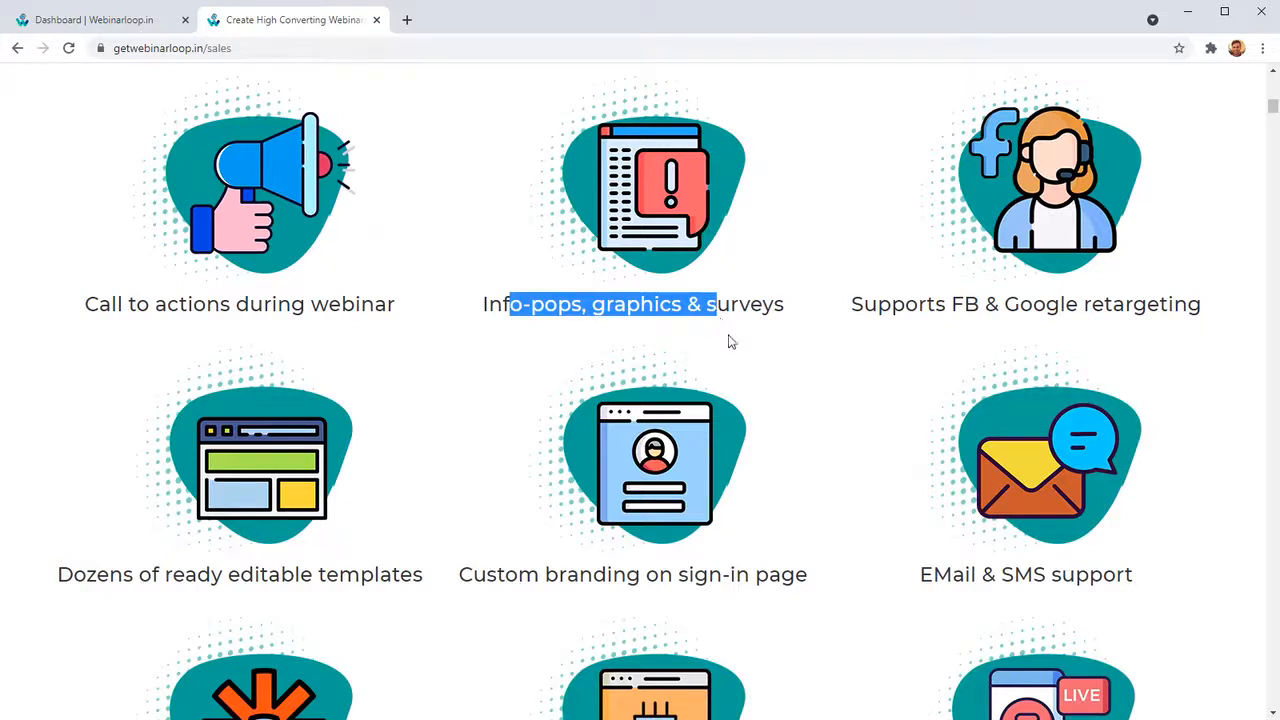
- Examine the detailed Webinarloop feature list on the sales page, including reminders, simulated chat, integrations and reporting
scroll(729, 340, down, 5)
scroll(761, 505, down, 3)
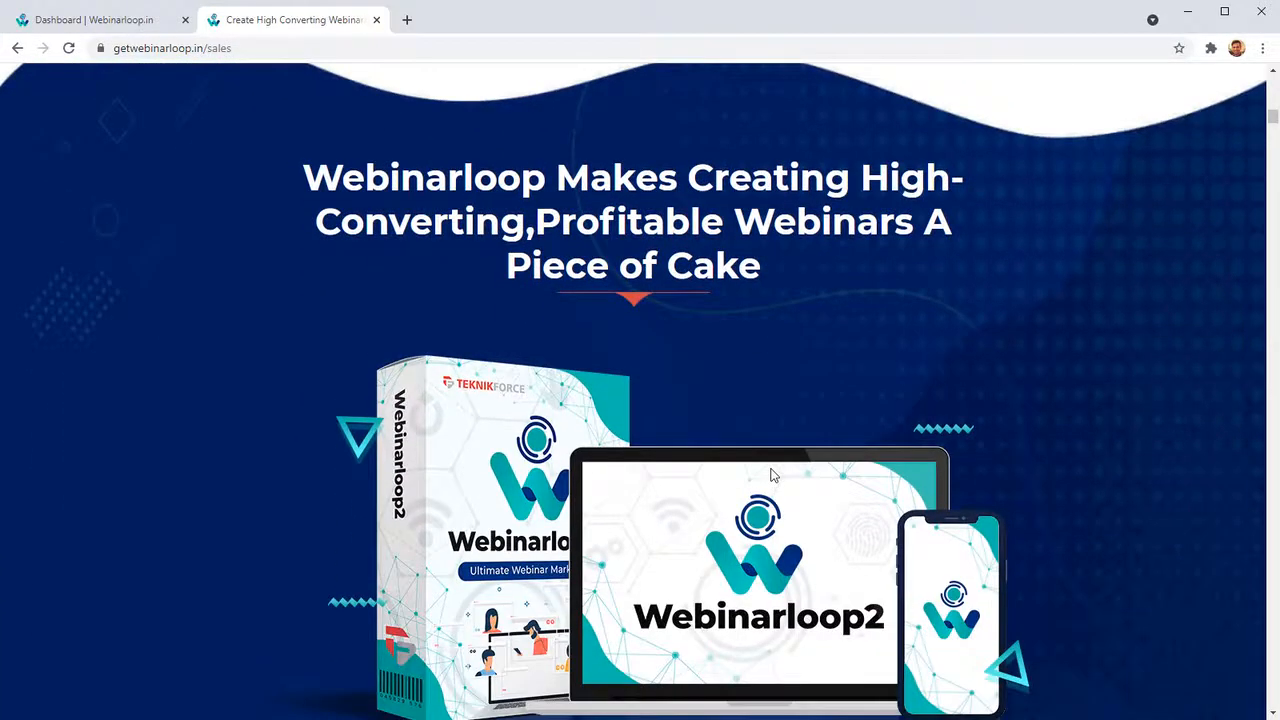
scroll(770, 475, down, 6)
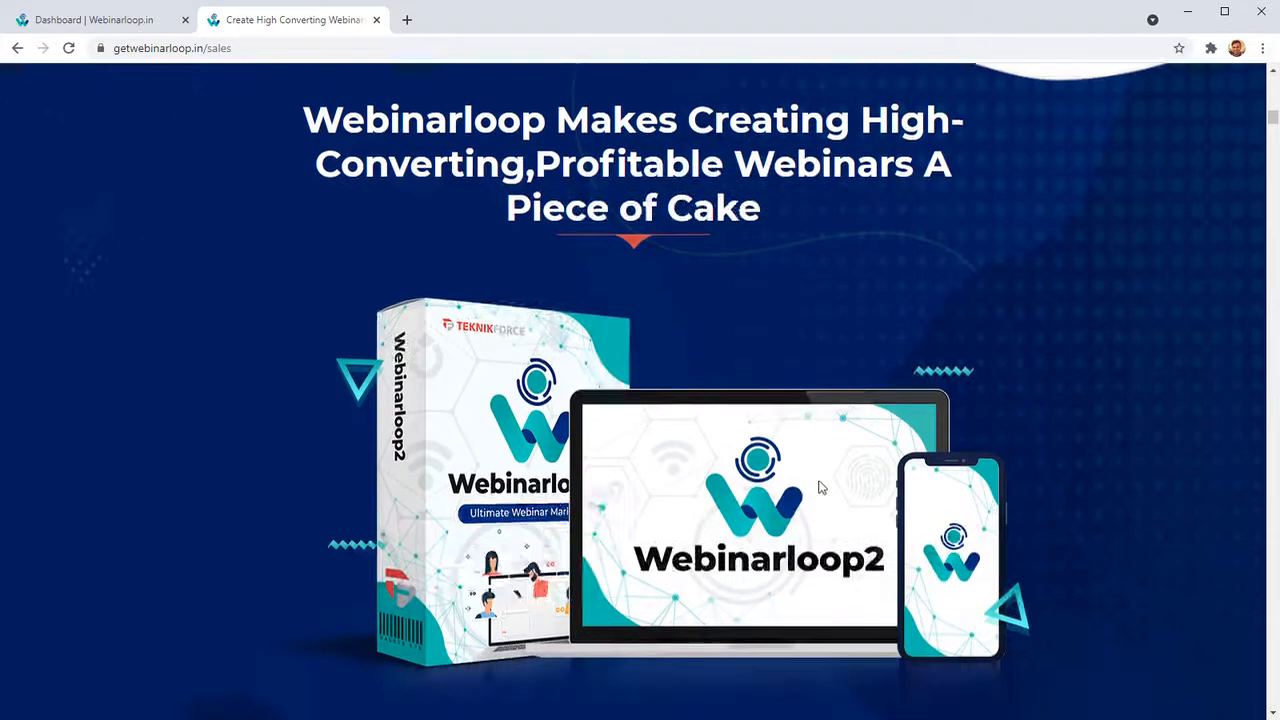
scroll(758, 498, down, 10)
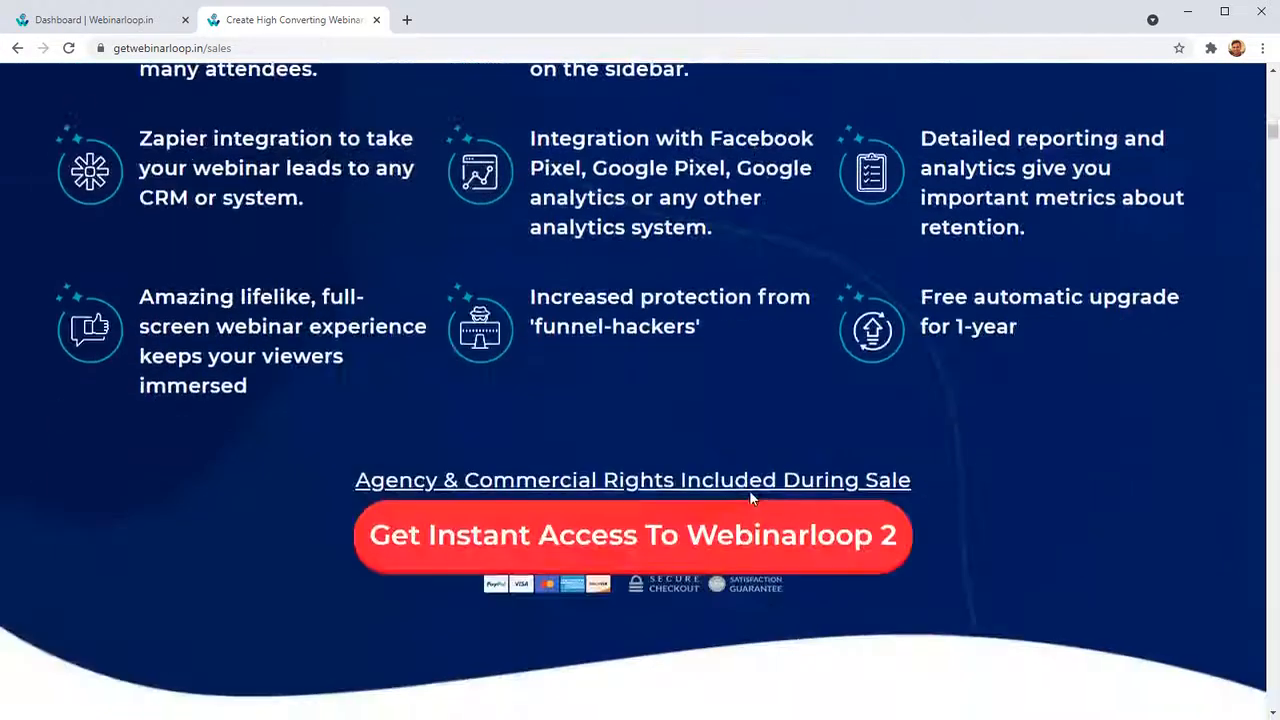
scroll(268, 472, up, 1)
scroll(268, 472, up, 6)
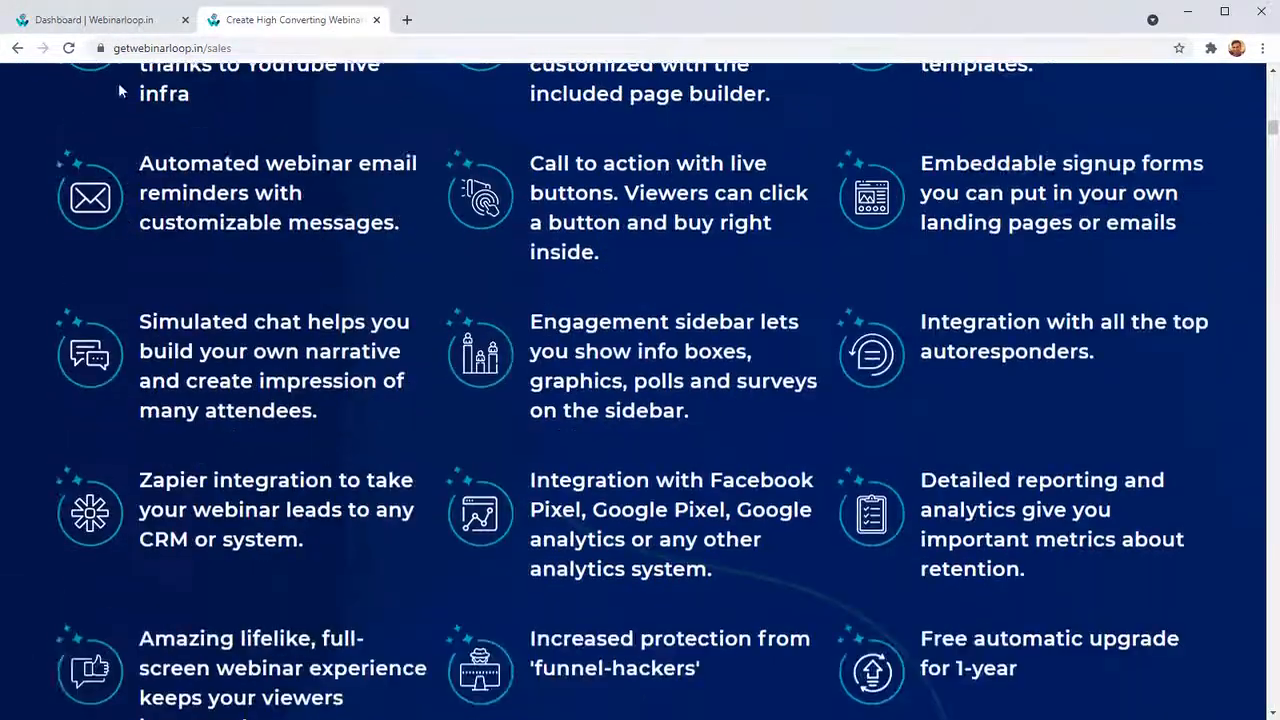
- Switch to the Webinarloop dashboard and review its summary figures for webinars, unique registrants and unique attendees
click(93, 19)
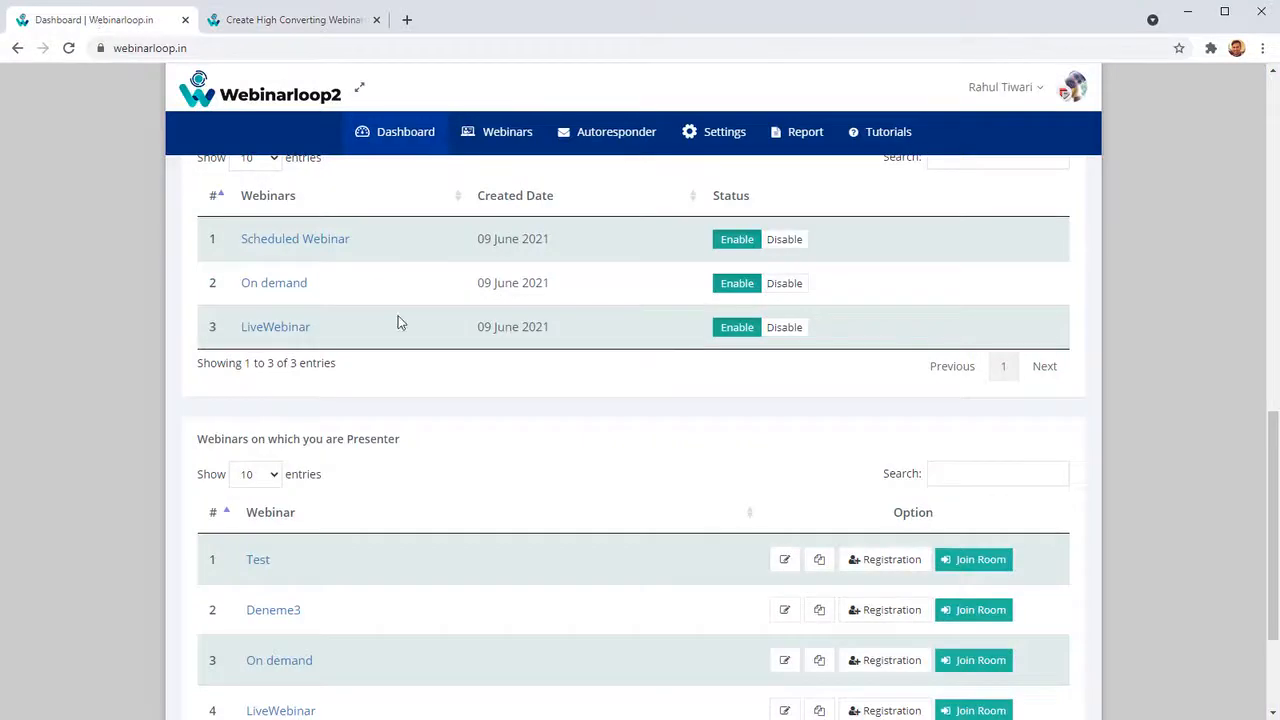
scroll(385, 460, up, 9)
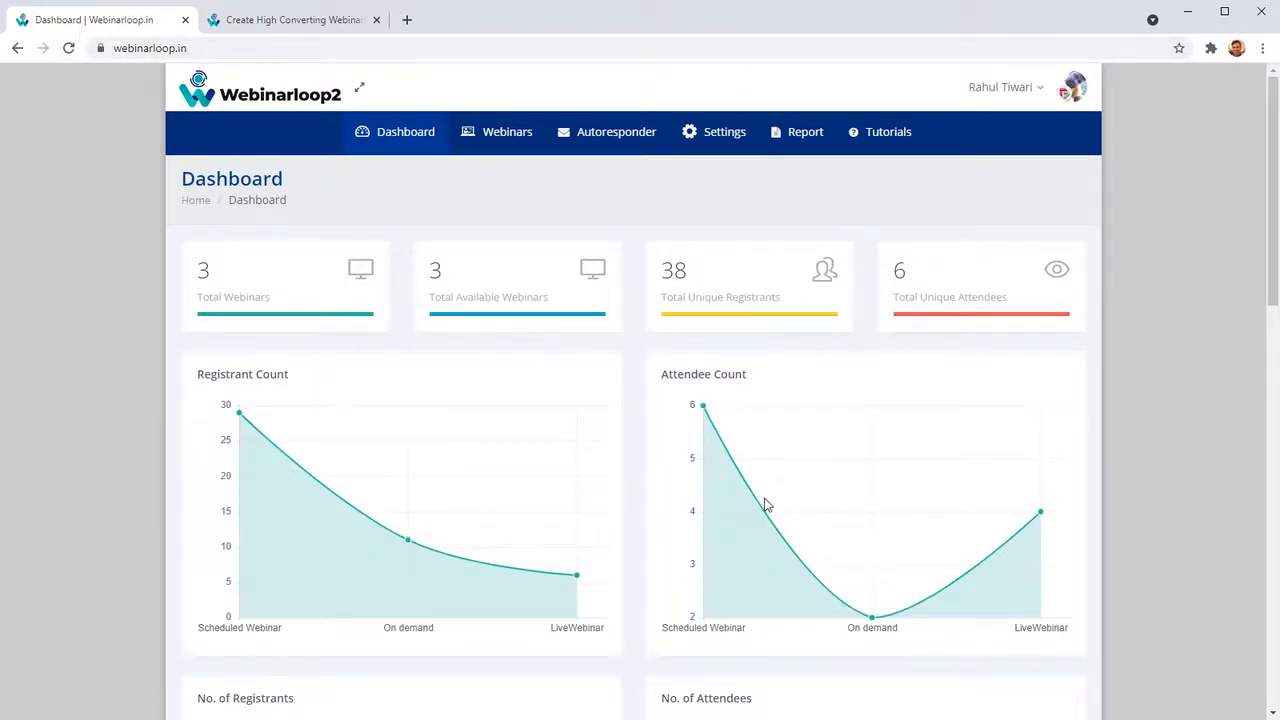
scroll(509, 603, down, 3)
scroll(241, 313, up, 2)
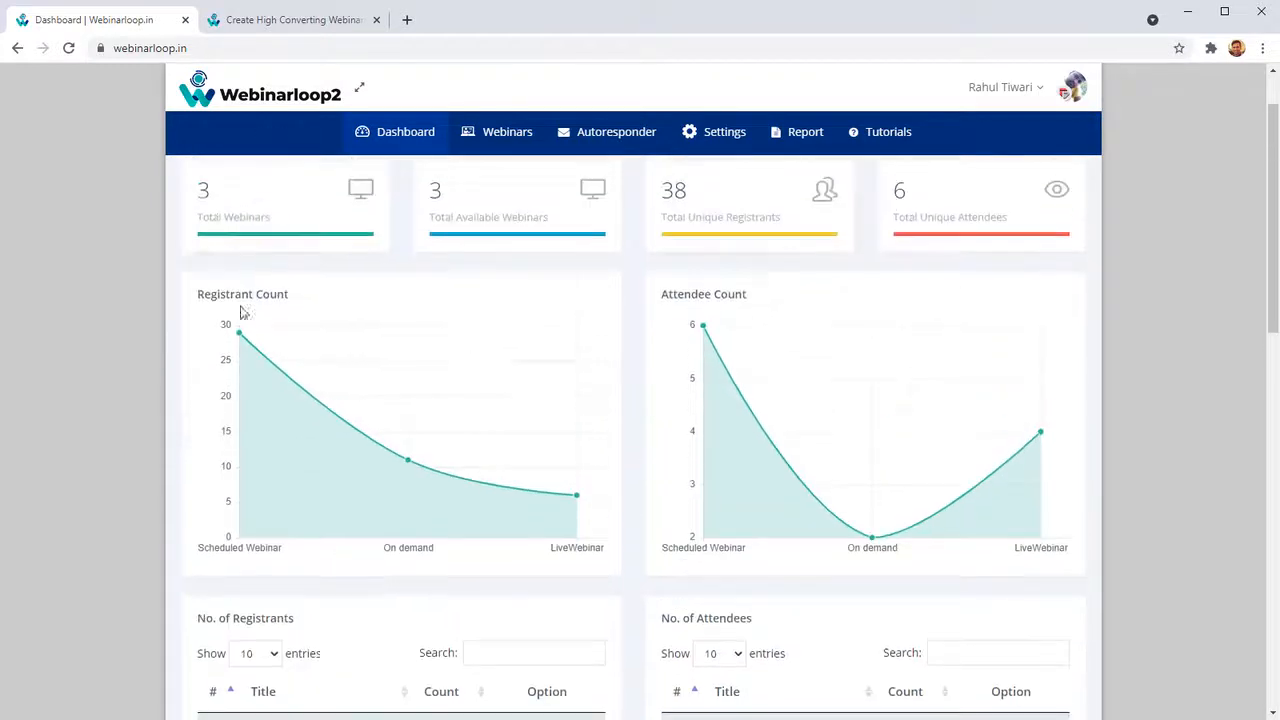
scroll(307, 258, up, 1)
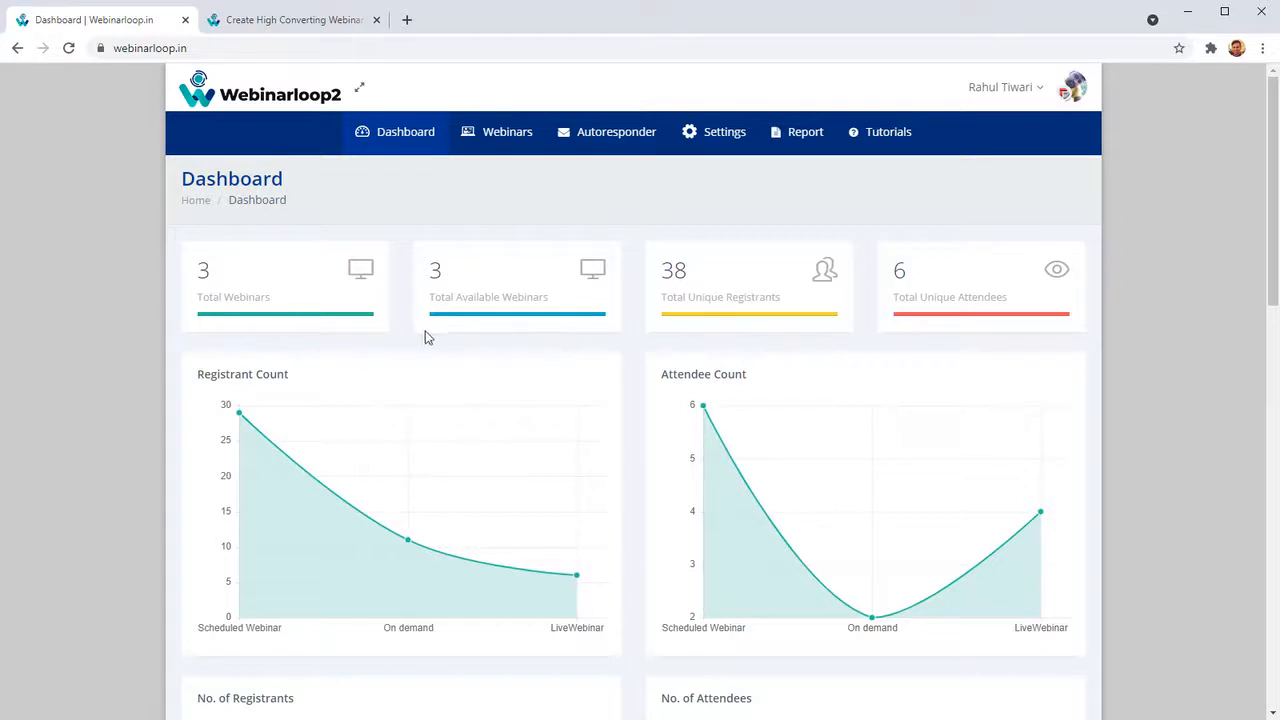
drag(272, 298, 193, 300)
drag(757, 297, 696, 293)
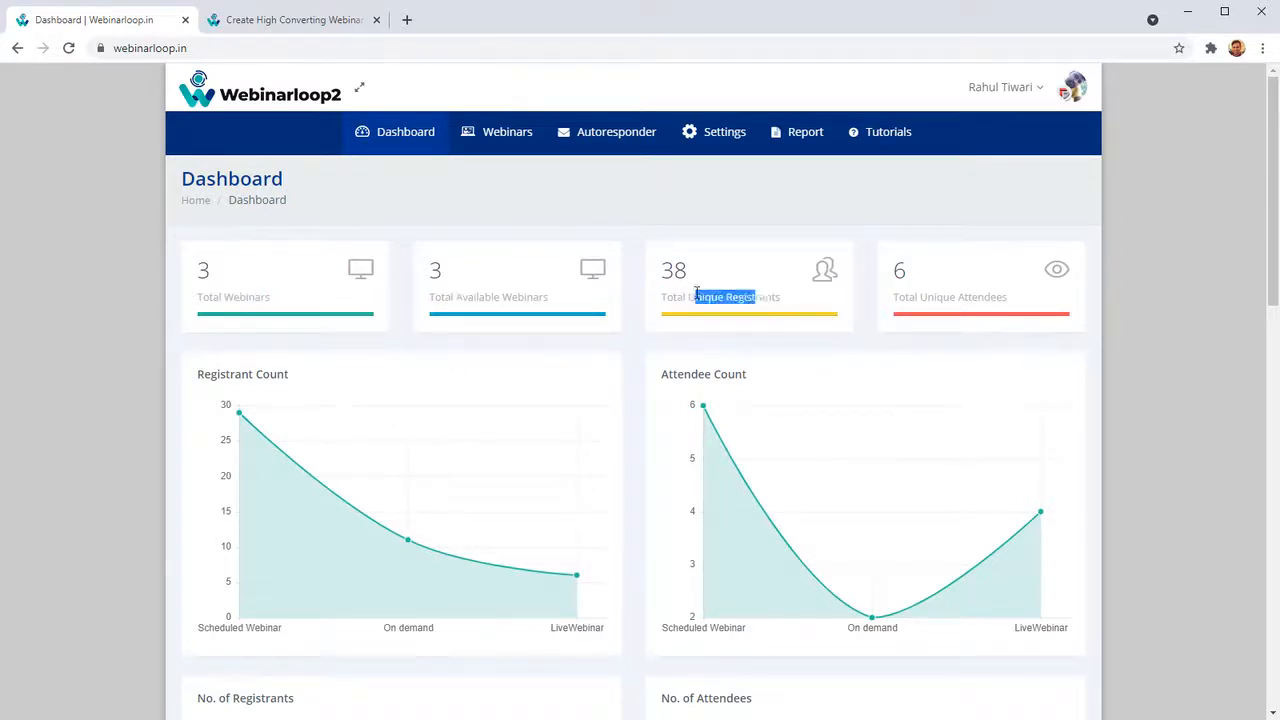
click(905, 296)
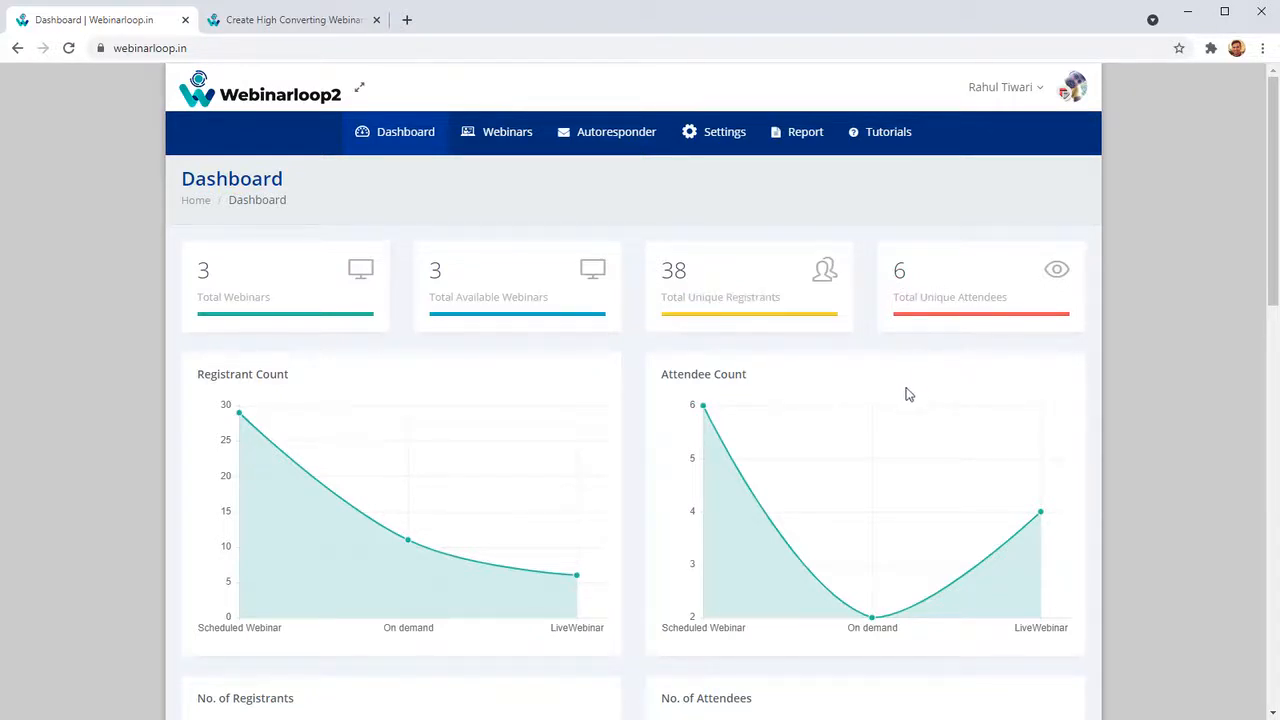
- Examine the Registrant Count and Attendee Count charts and the per-webinar tables of registrants and attendees
scroll(450, 445, down, 1)
scroll(450, 445, down, 2)
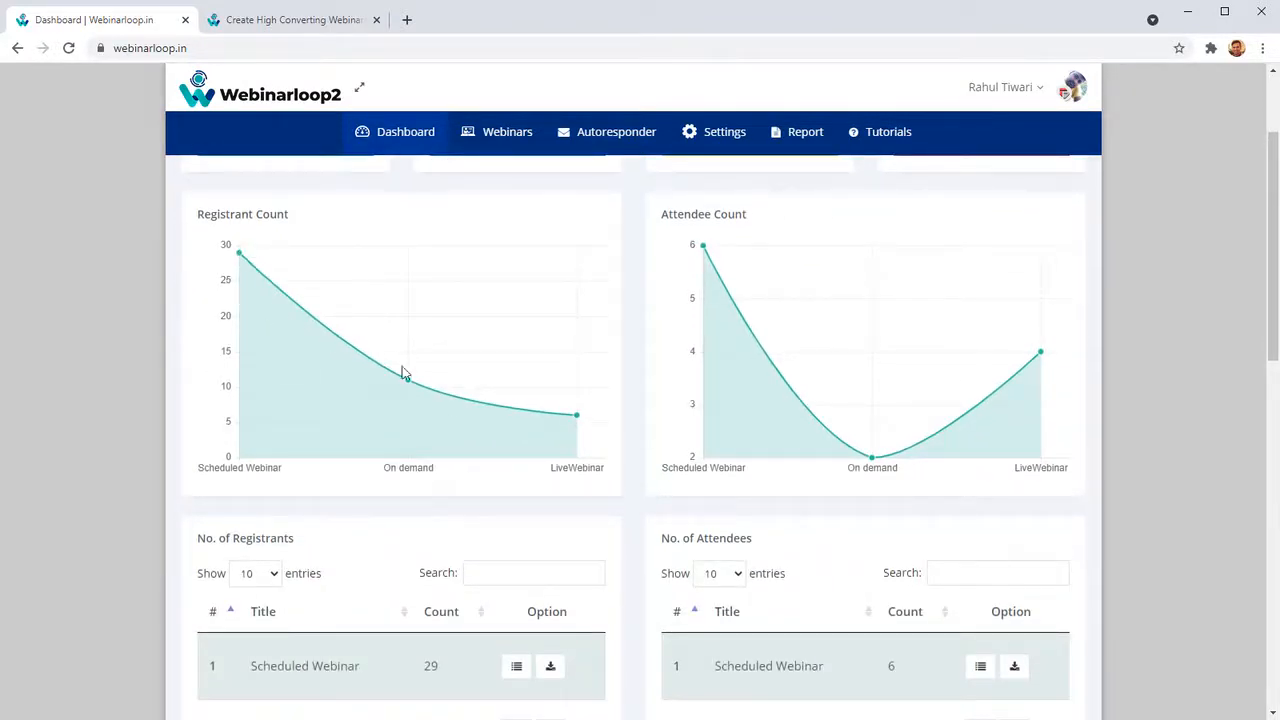
mouse_move(598, 385)
scroll(460, 455, down, 2)
scroll(206, 506, down, 2)
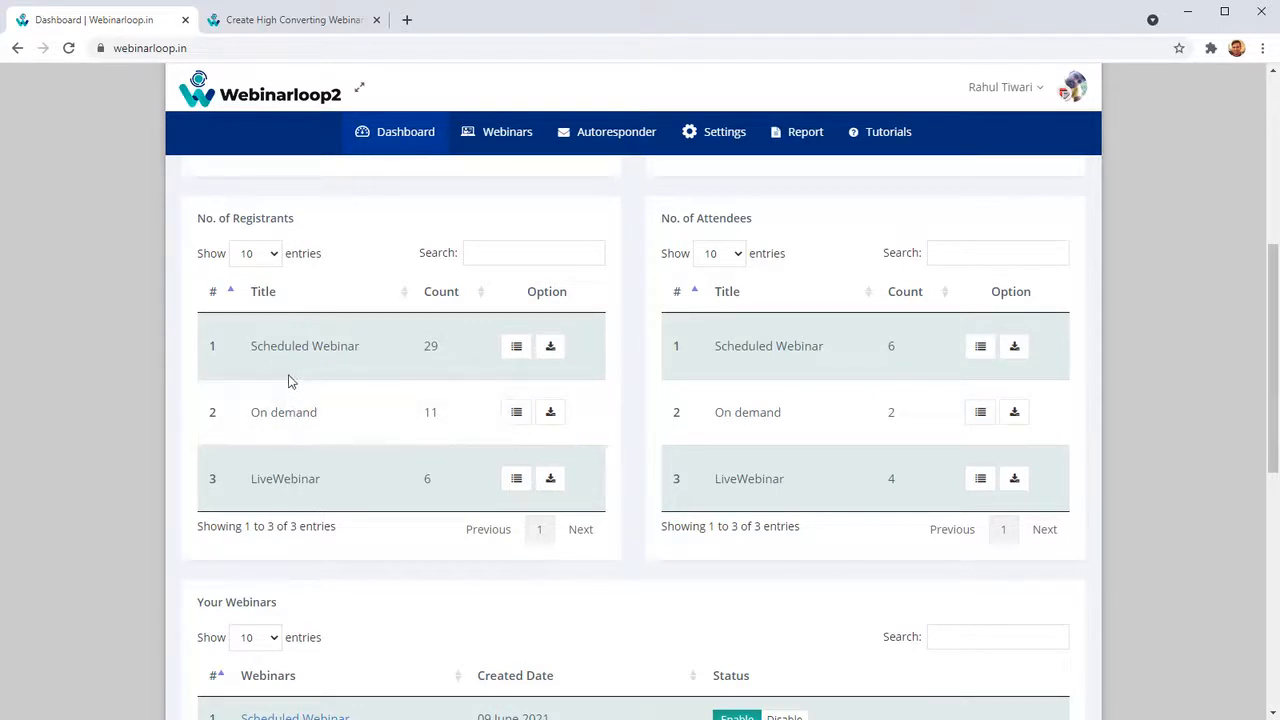
drag(257, 360, 340, 346)
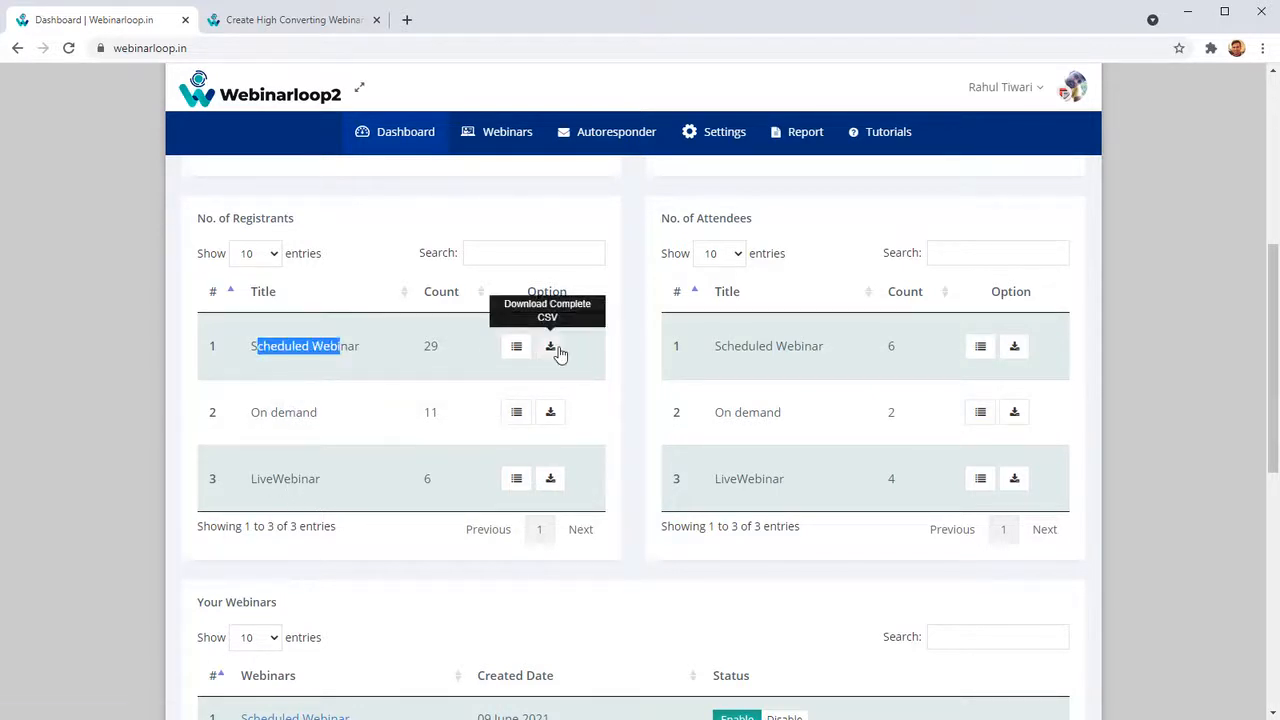
- Review the list of own webinars with their status options and the list of webinars as presenter
scroll(511, 431, down, 4)
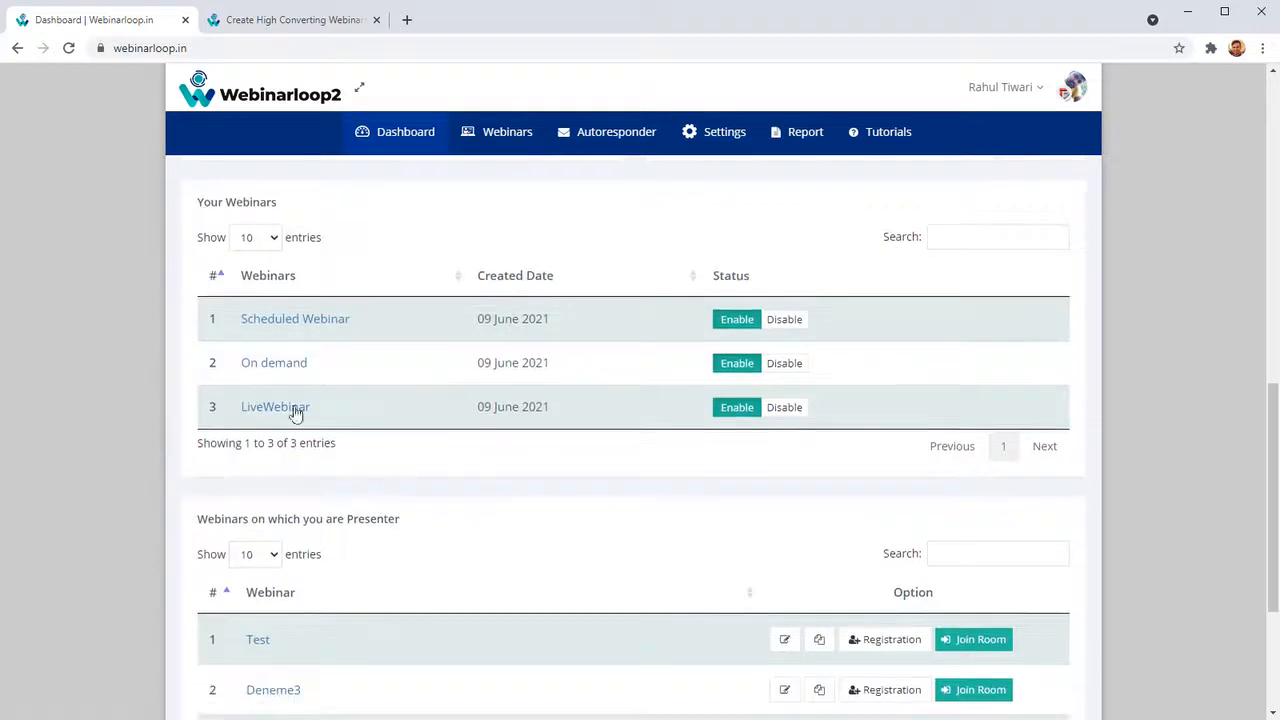
scroll(337, 487, down, 3)
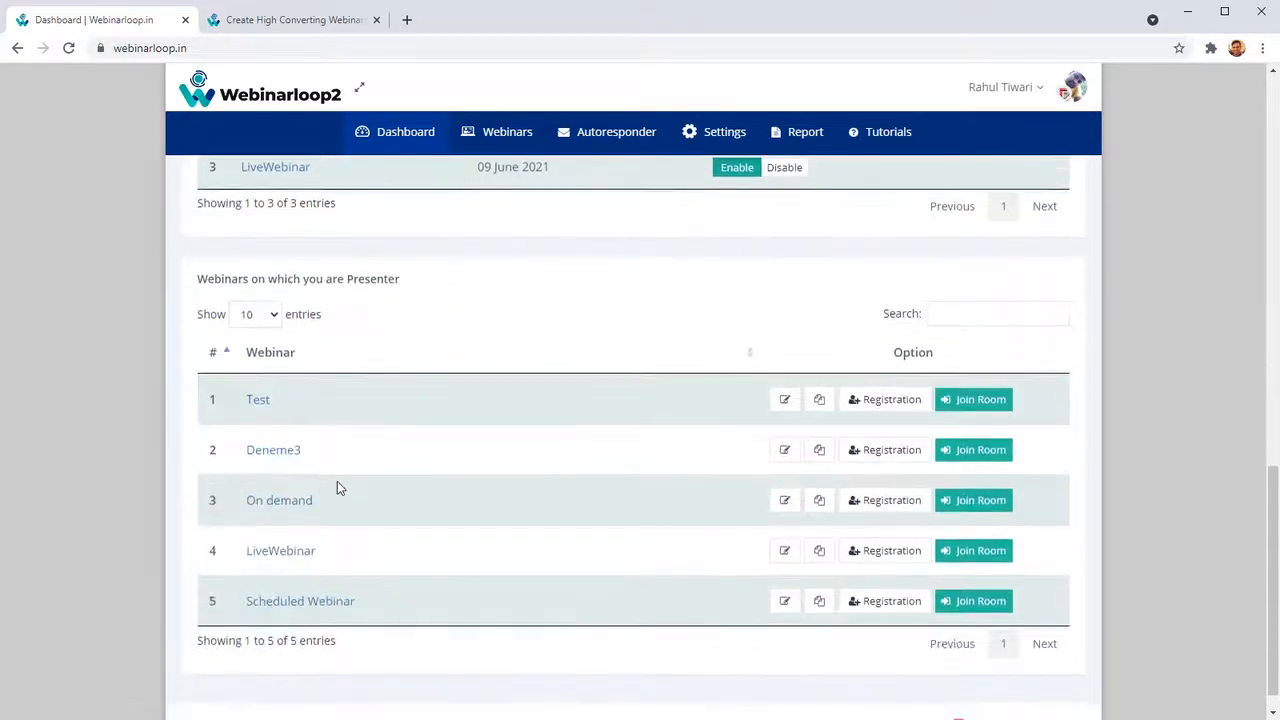
scroll(686, 451, up, 3)
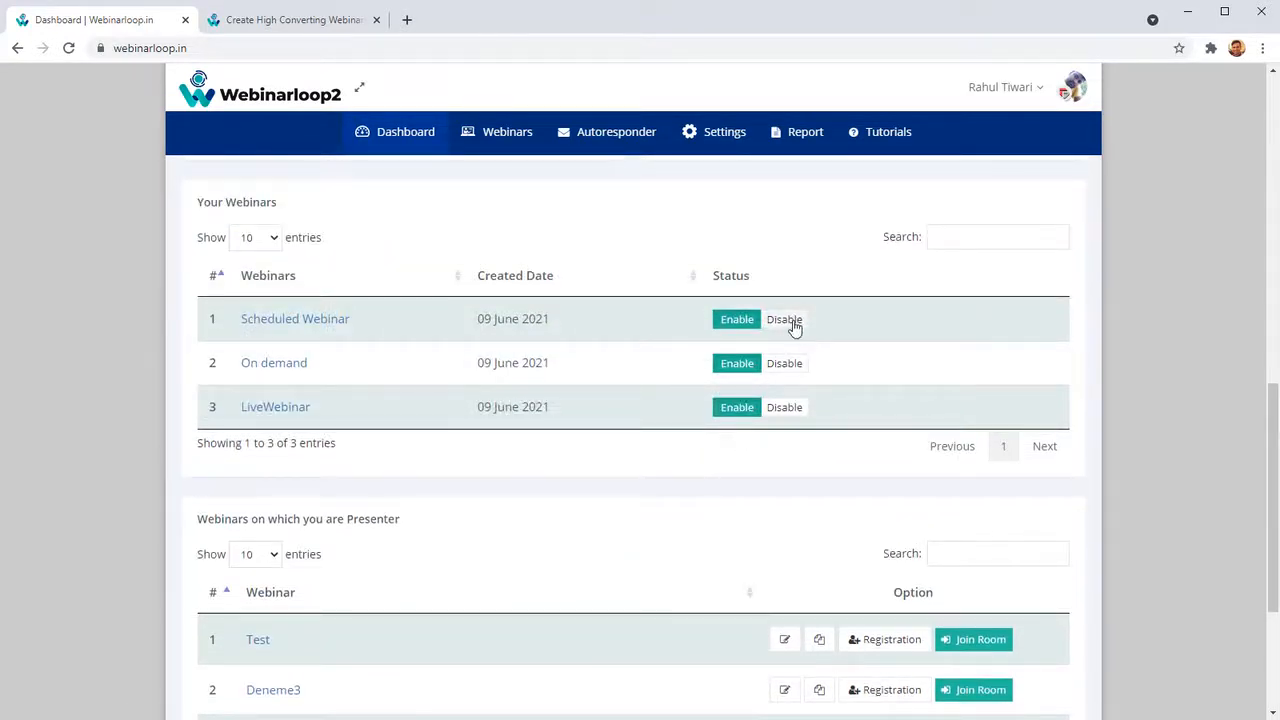
scroll(689, 448, down, 3)
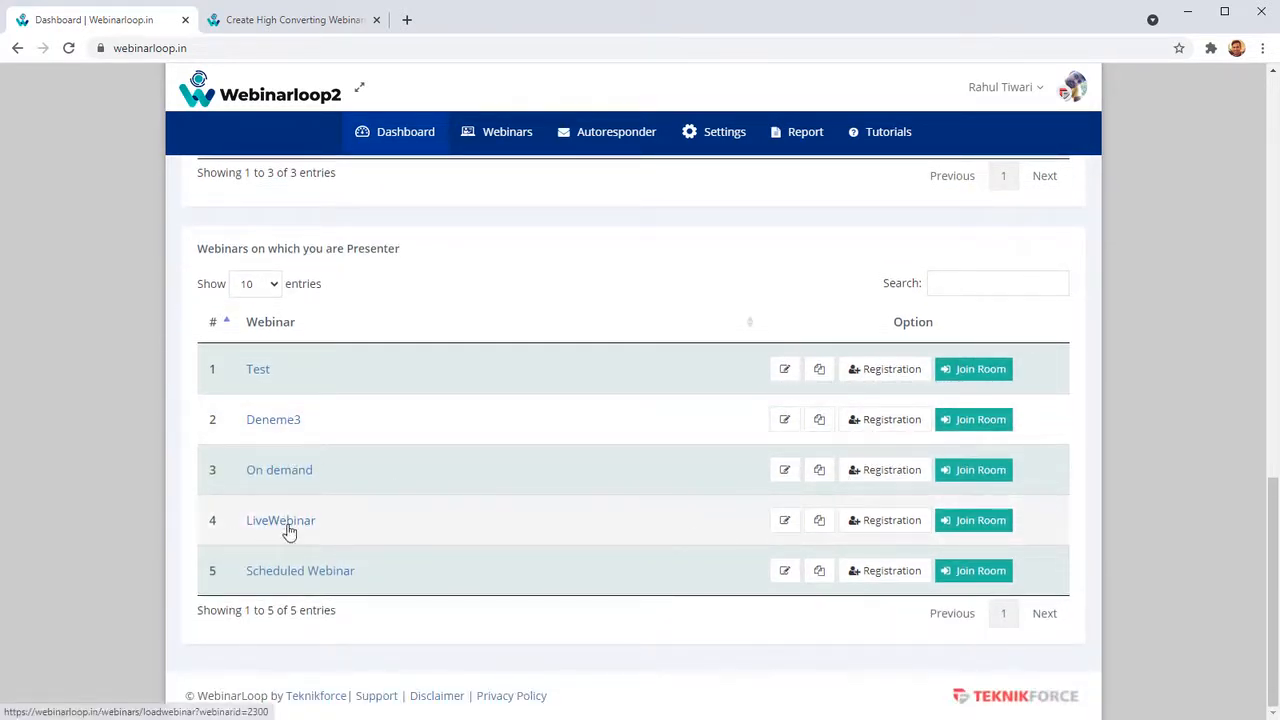
scroll(298, 552, up, 3)
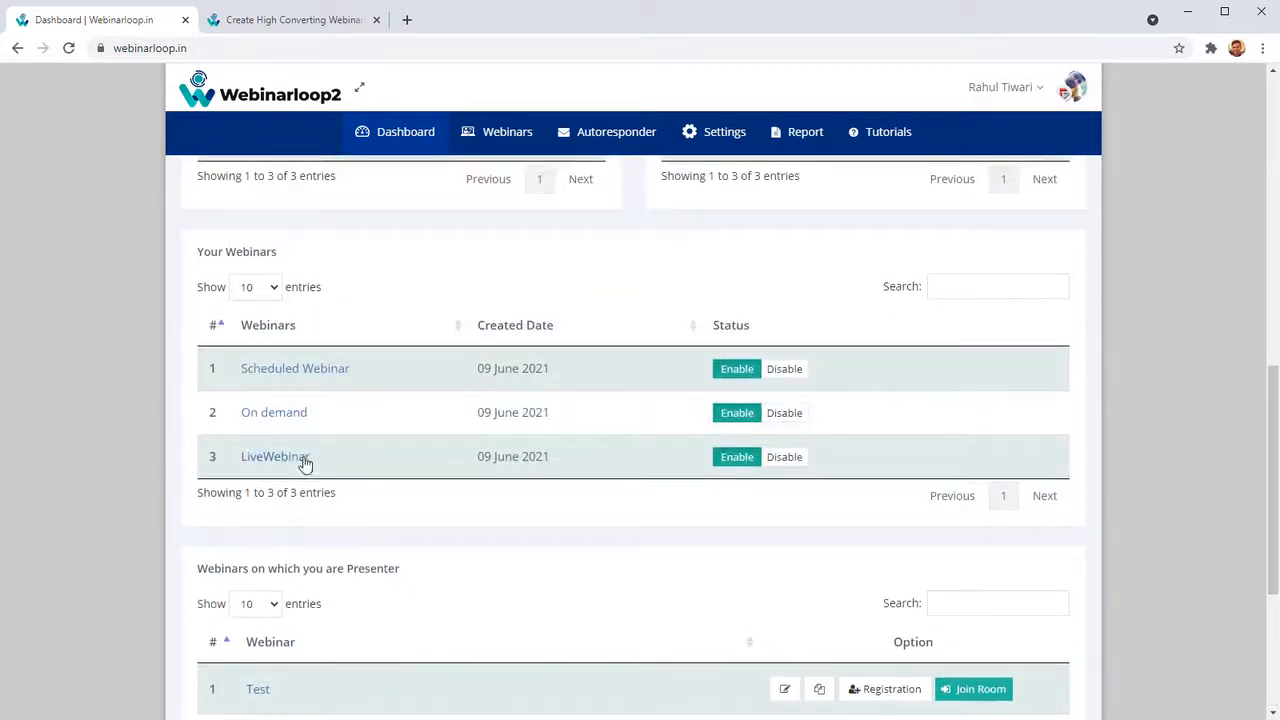
- Open the Scheduled Webinar's dashboard and inspect the Attended vs Registered and Webinar Watch Percent charts
click(319, 377)
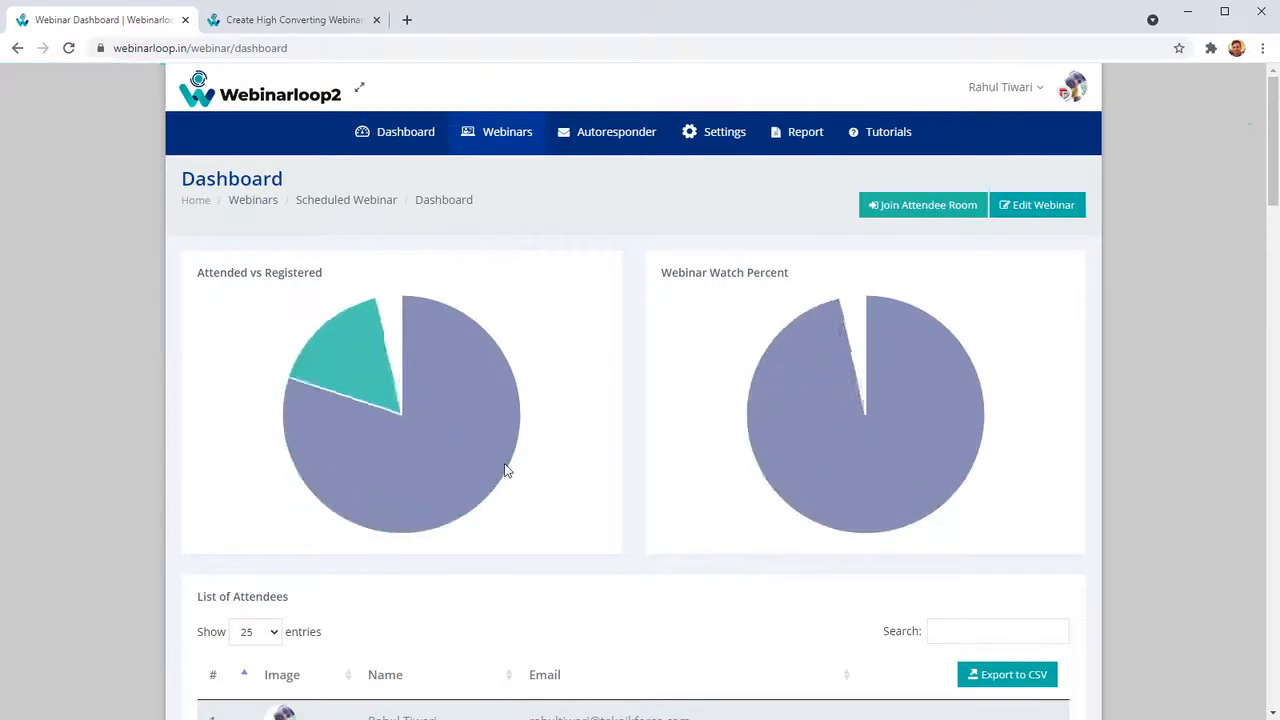
mouse_move(463, 432)
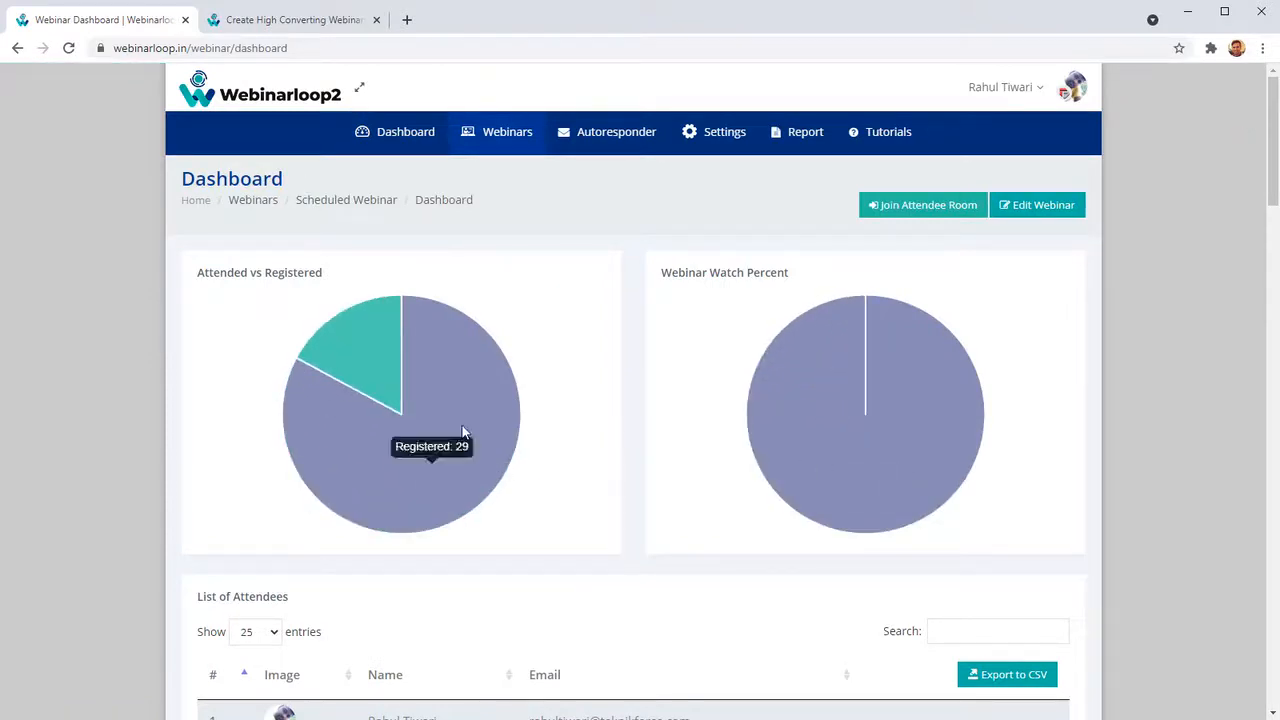
mouse_move(837, 390)
scroll(837, 390, down, 1)
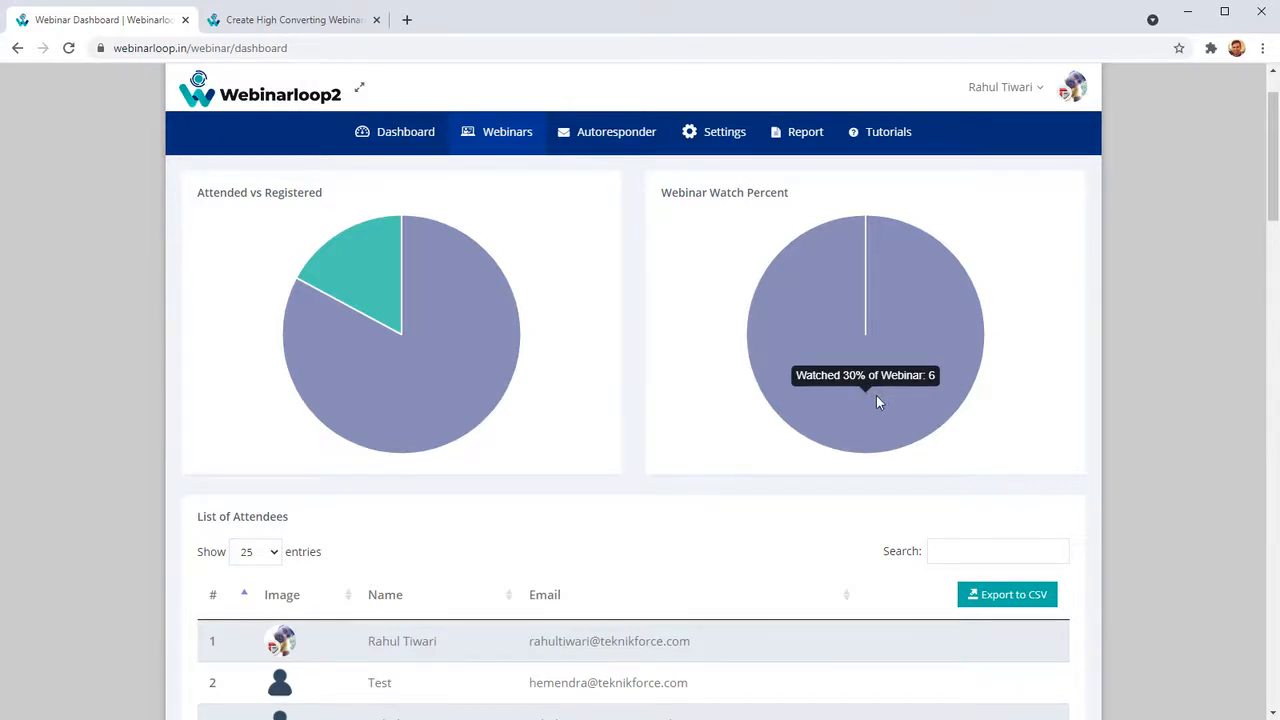
- Review the Scheduled Webinar's attendee, registrant, question answer and poll answer lists, plus its schedule and next session countdown
scroll(820, 410, down, 3)
scroll(570, 430, down, 1)
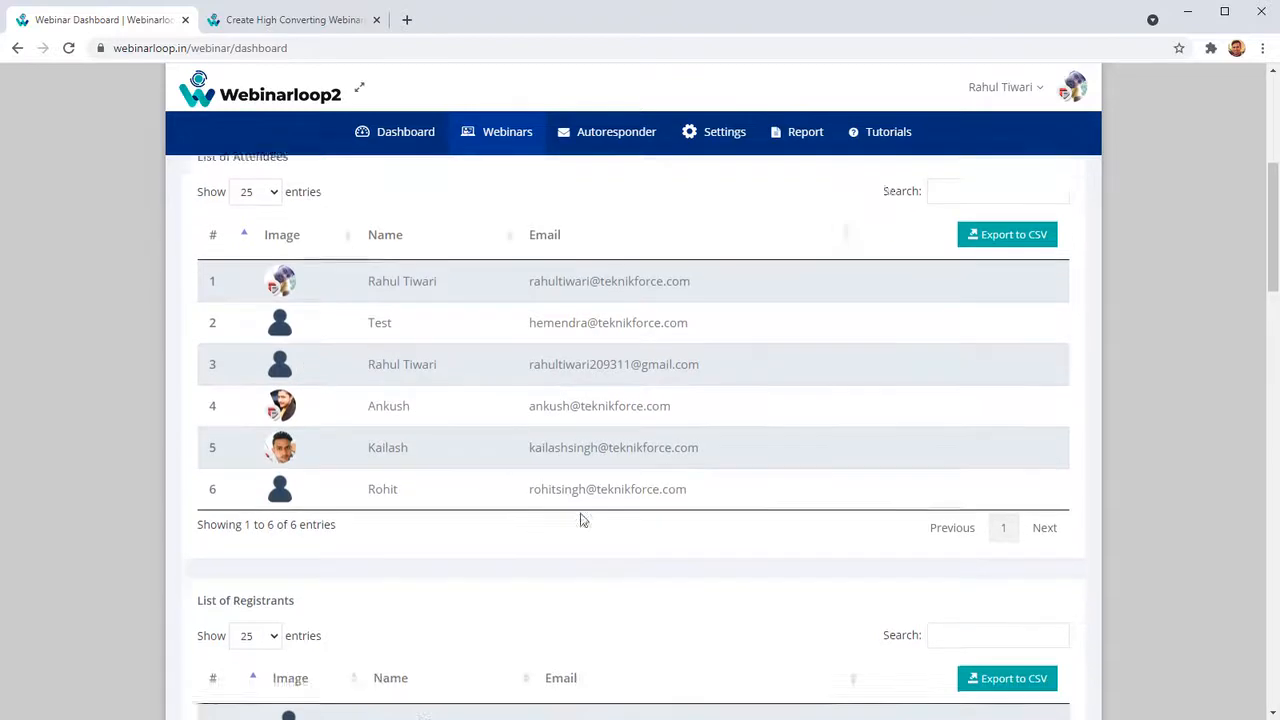
scroll(580, 520, down, 15)
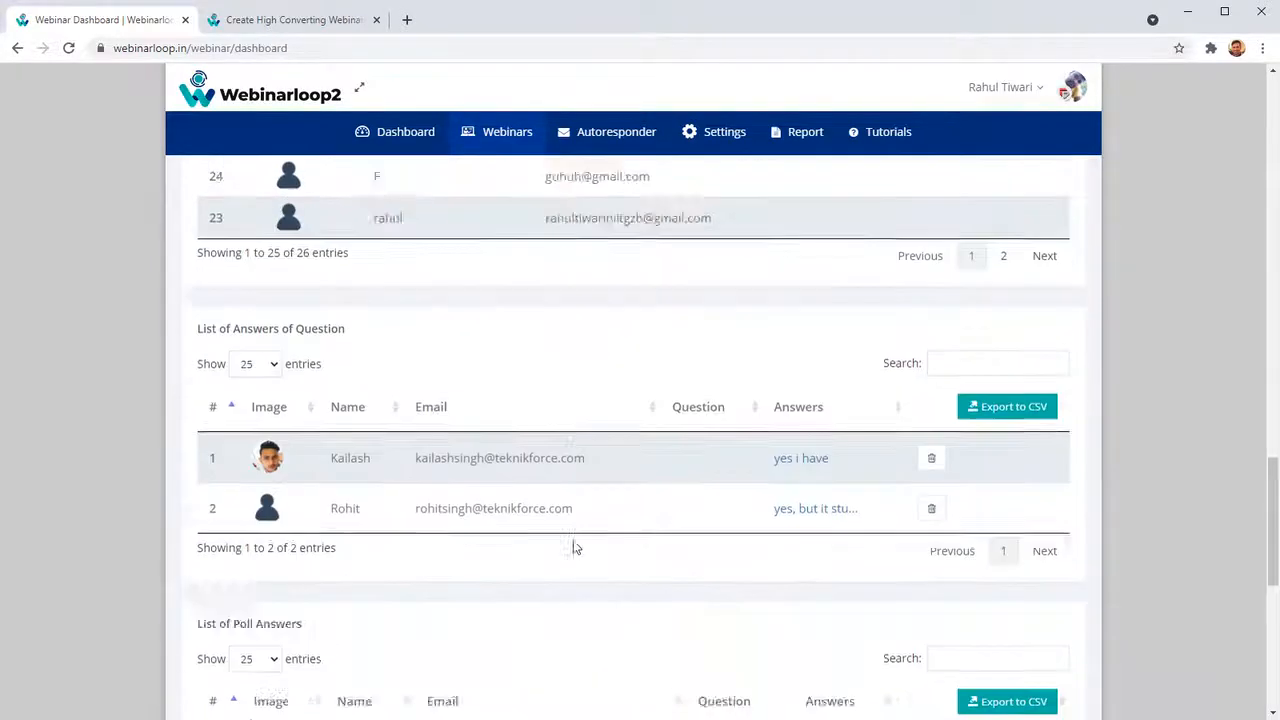
scroll(573, 545, down, 6)
scroll(575, 545, up, 7)
scroll(580, 550, down, 7)
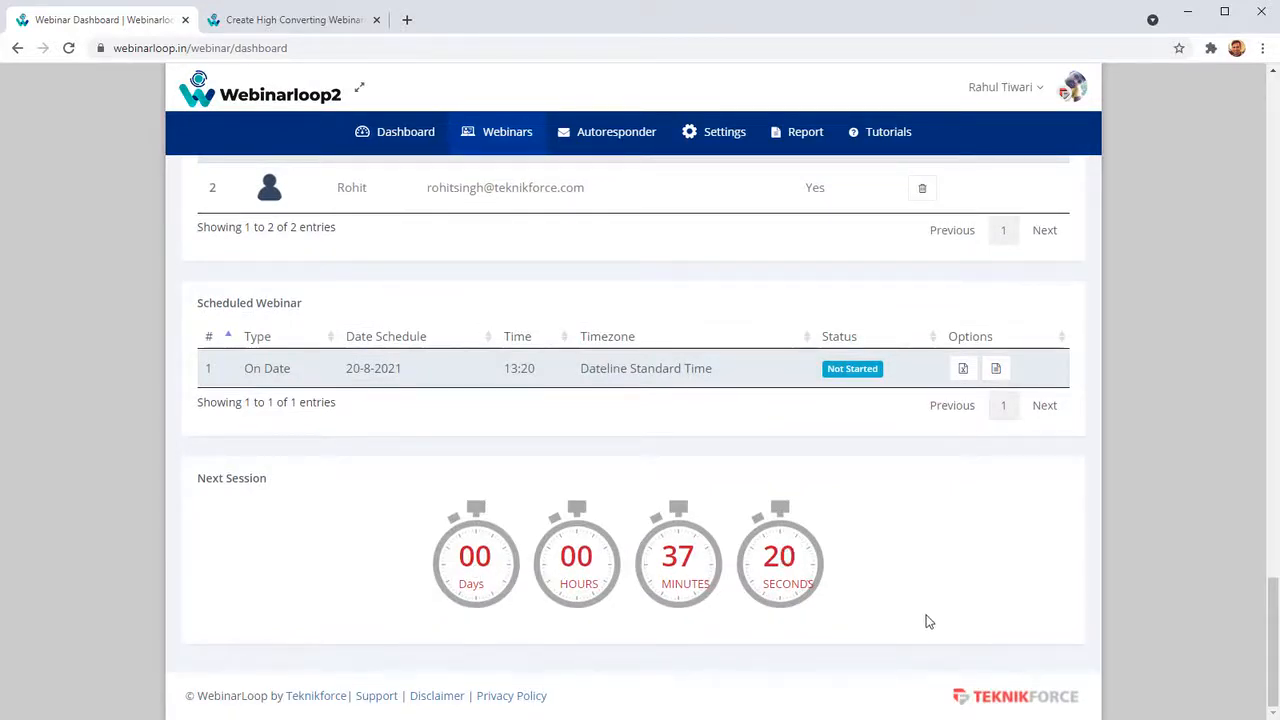
- Open the Scheduled Webinar for editing and look over its Webinar Details form
drag(1272, 640, 1195, 125)
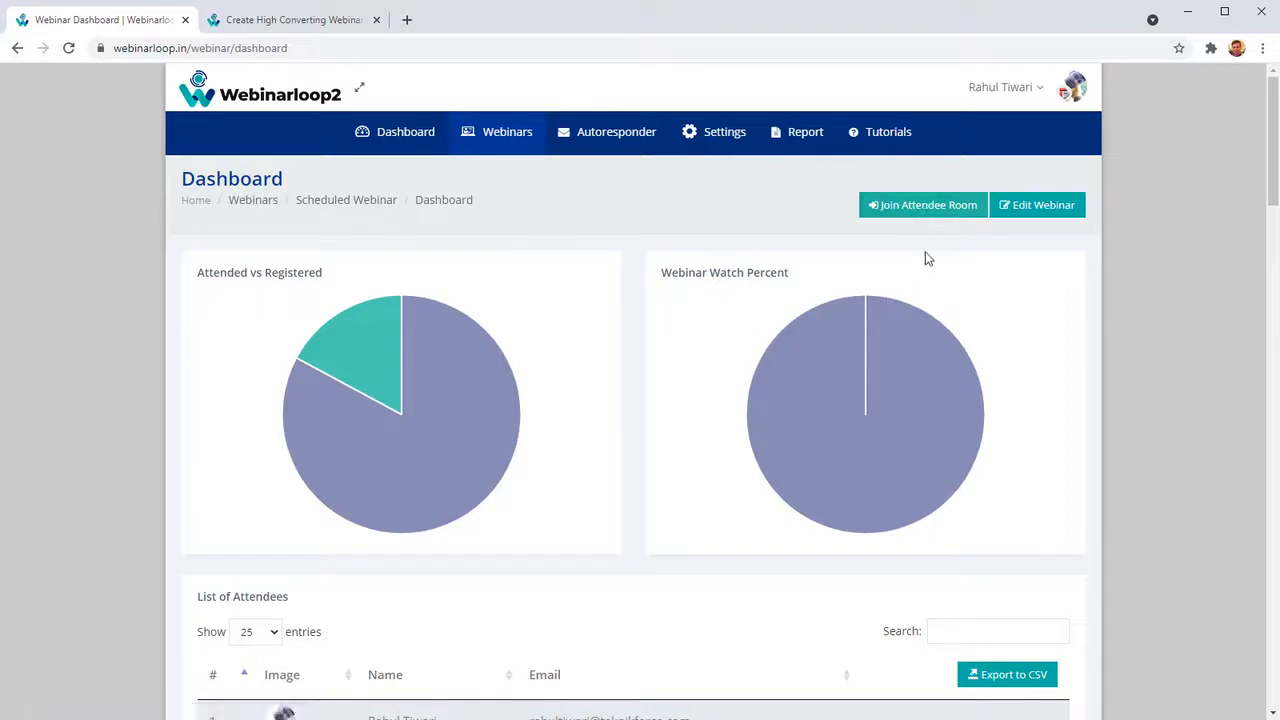
click(1052, 218)
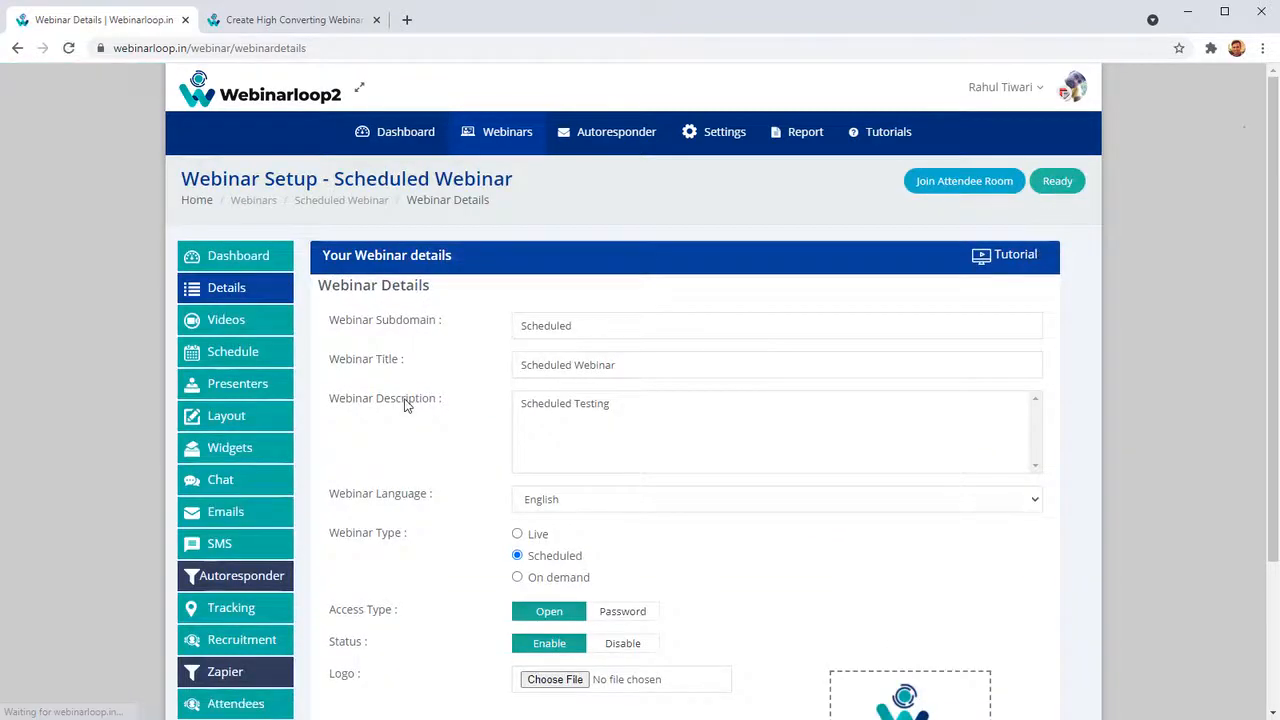
scroll(400, 405, down, 2)
scroll(405, 437, up, 2)
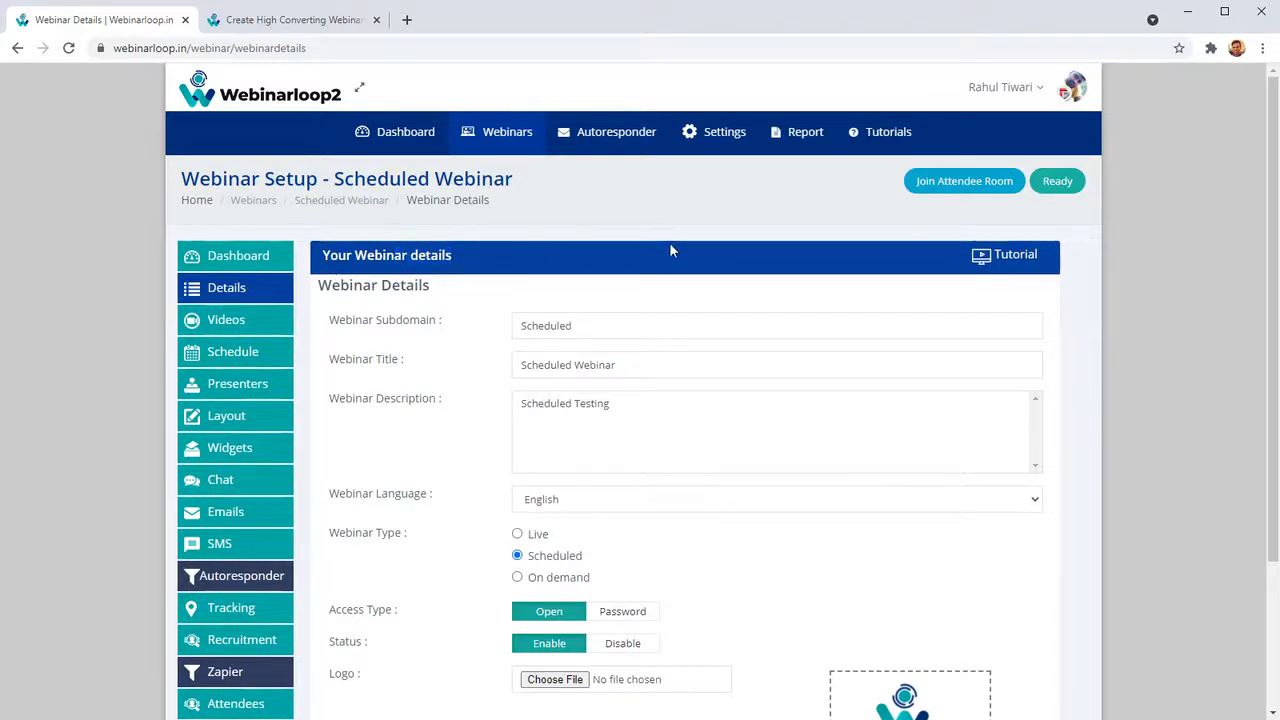
- Open the tutorial video for the webinar details page, pause playback and view its description
click(1024, 267)
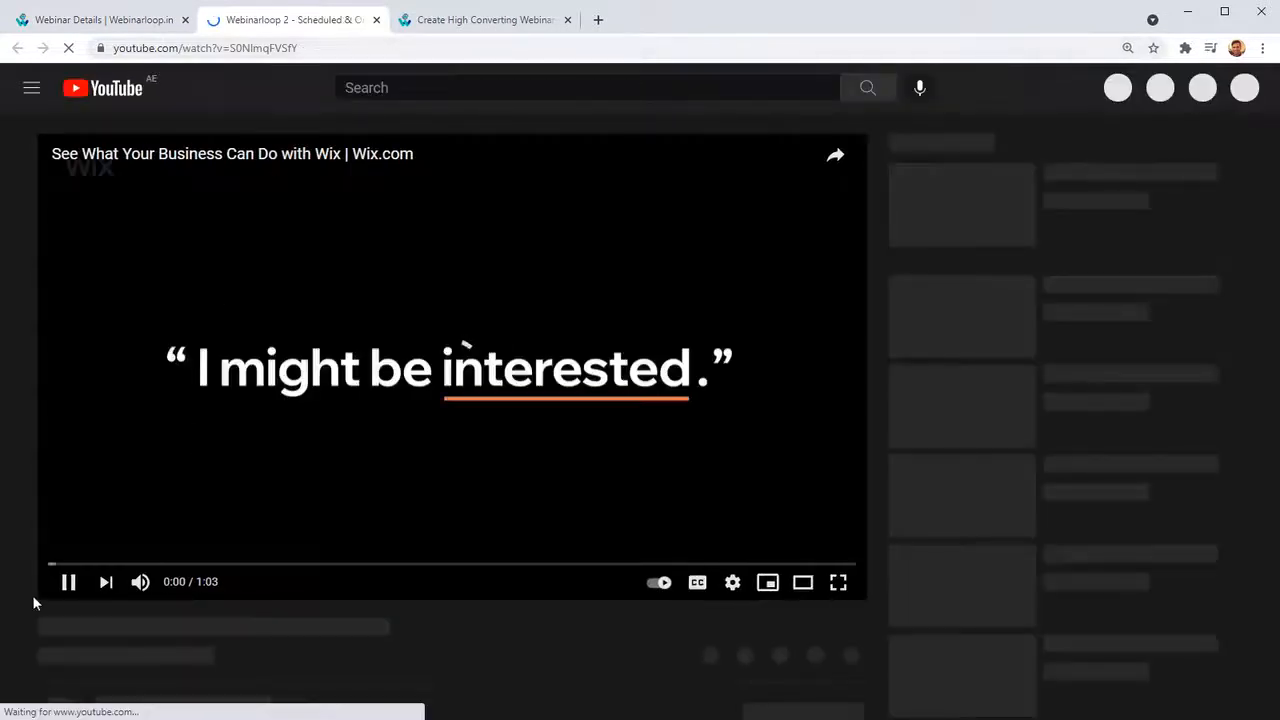
click(68, 581)
scroll(257, 449, down, 4)
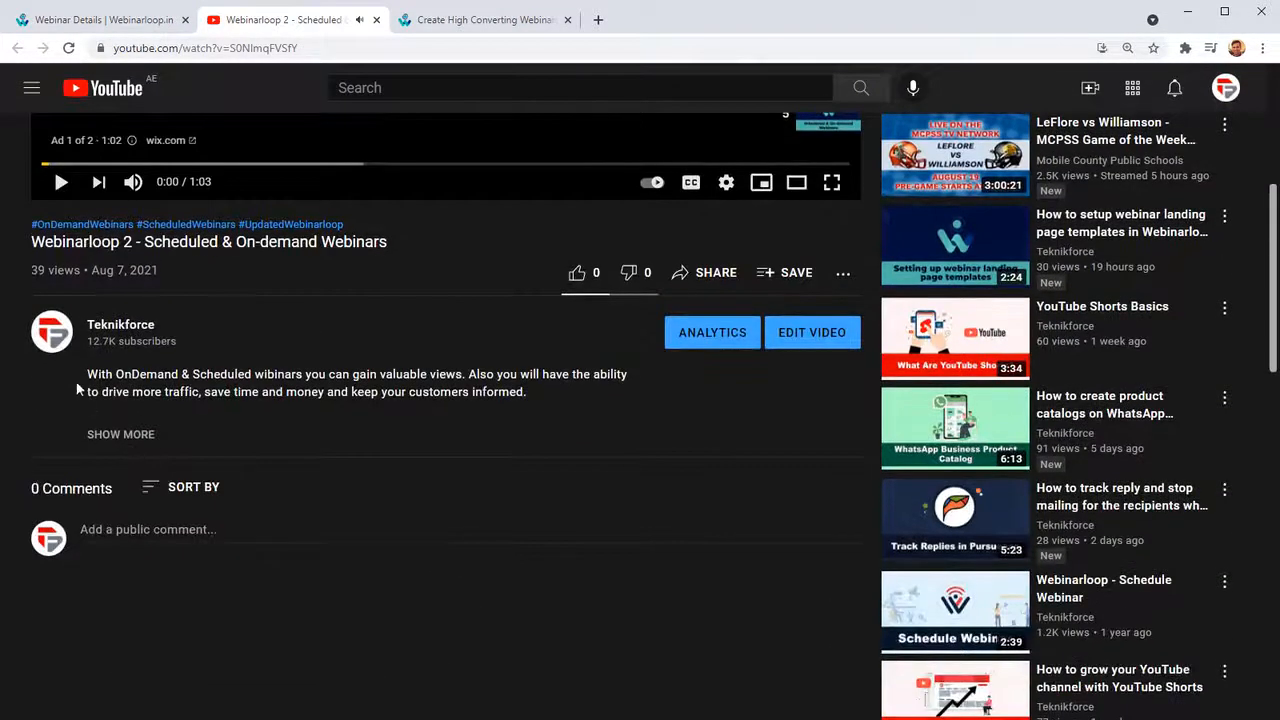
- Look over the scheduled and on-demand webinars tutorial page, and close it to return to the webinar setup
scroll(97, 382, up, 3)
scroll(186, 634, down, 2)
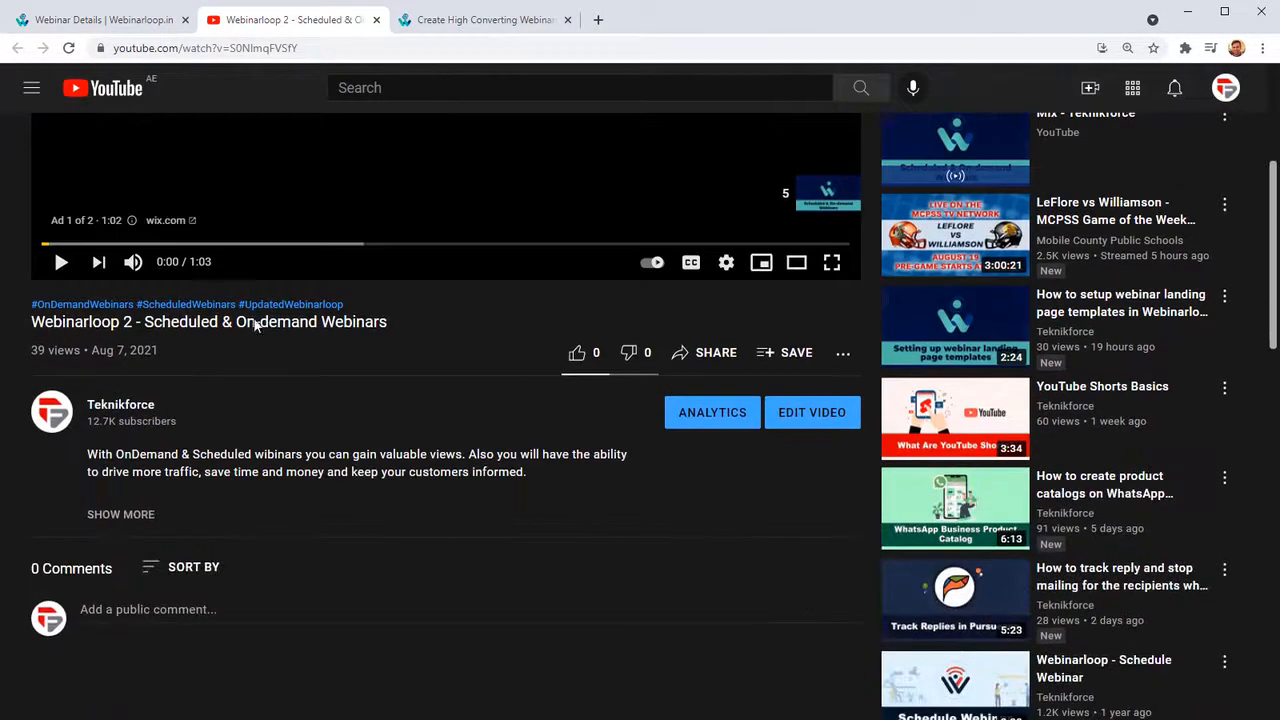
scroll(257, 325, up, 3)
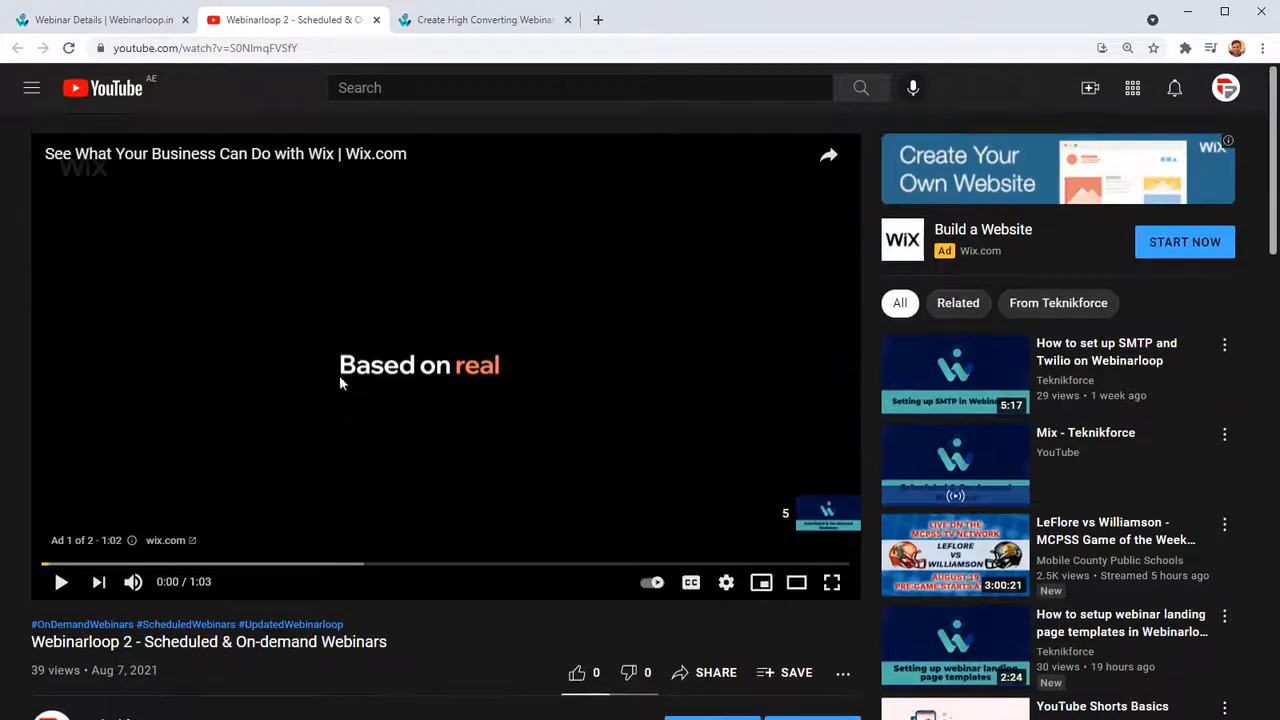
middle_click(313, 27)
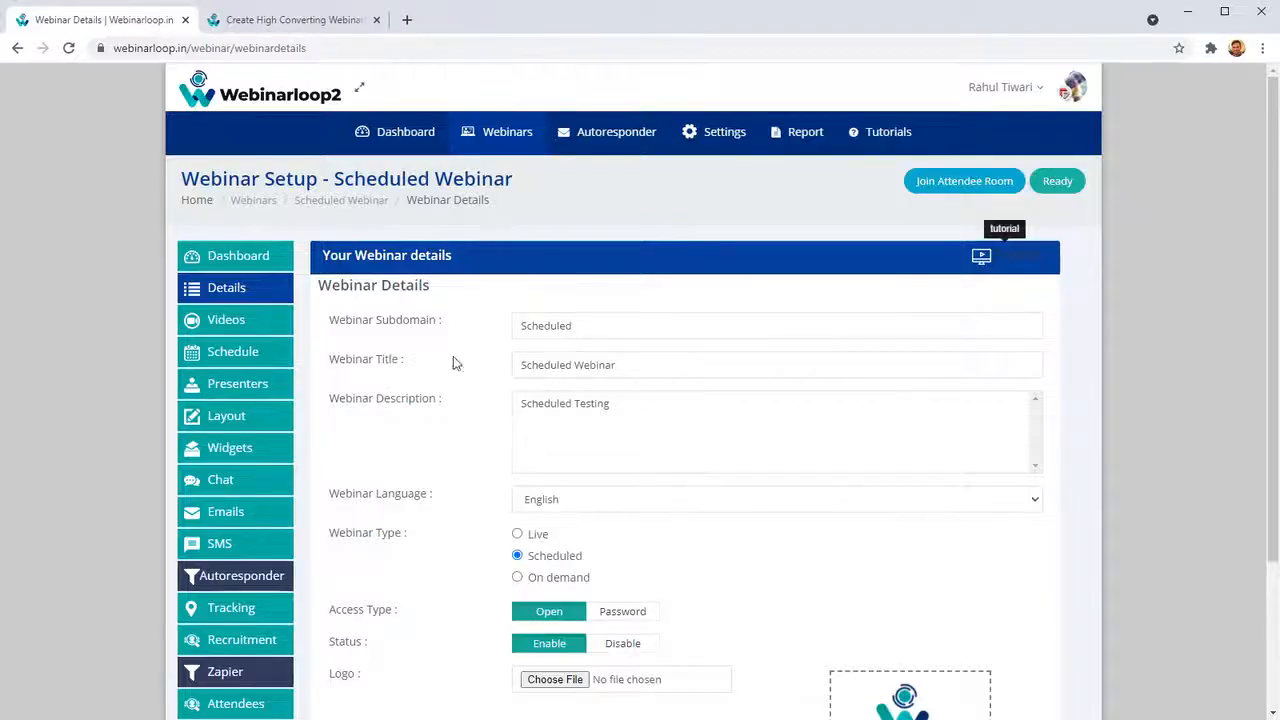
- Look through the Webinar Details page and view the checklist of items required before going live
scroll(489, 525, down, 1)
scroll(489, 525, down, 2)
scroll(394, 457, up, 3)
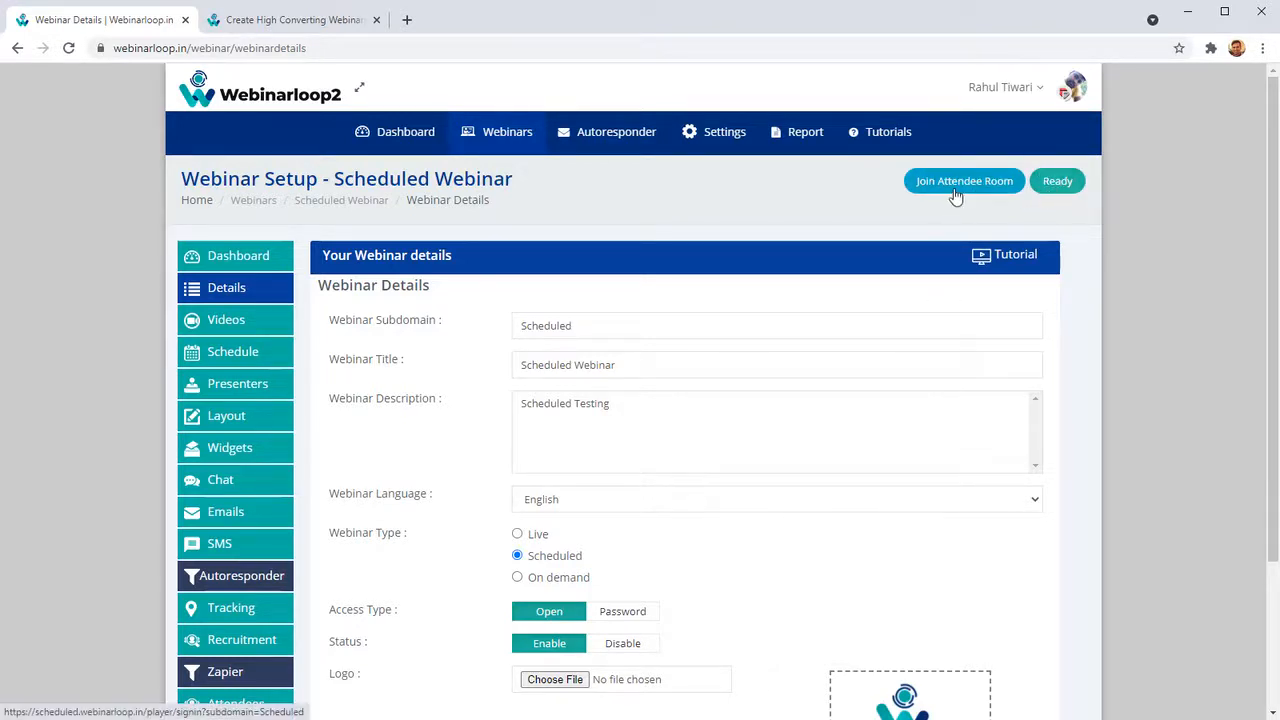
click(1059, 187)
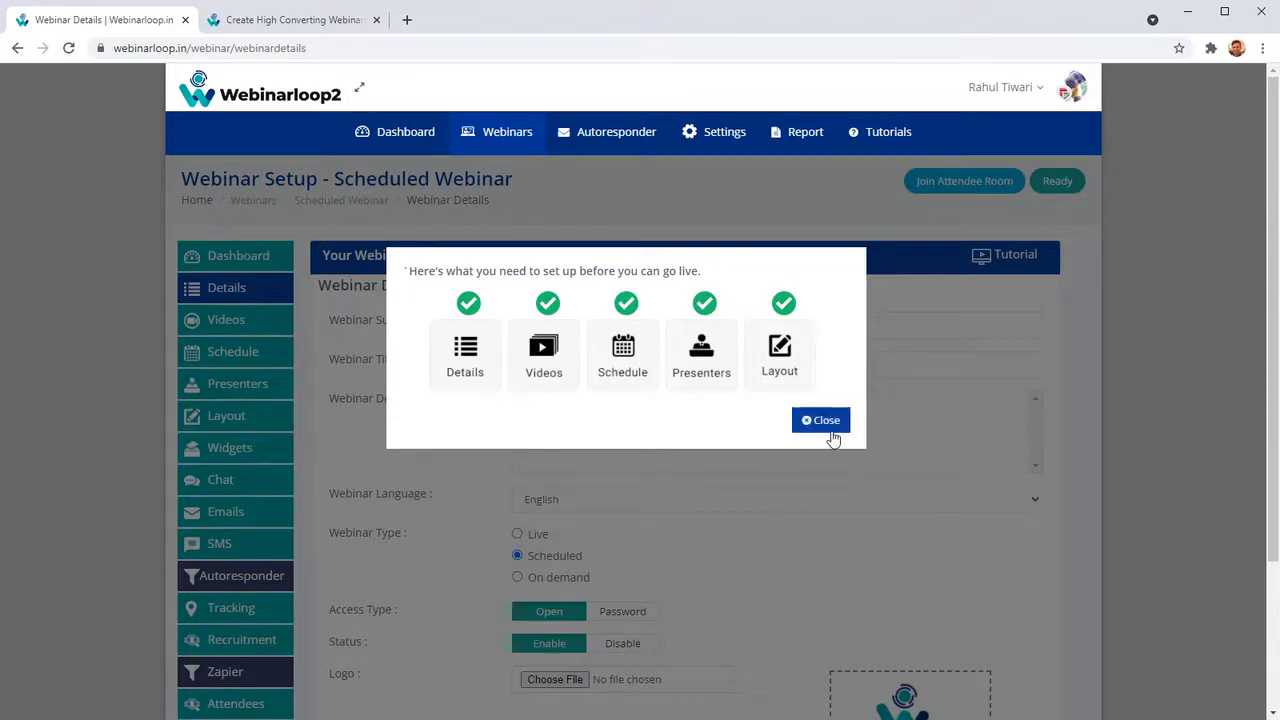
click(828, 427)
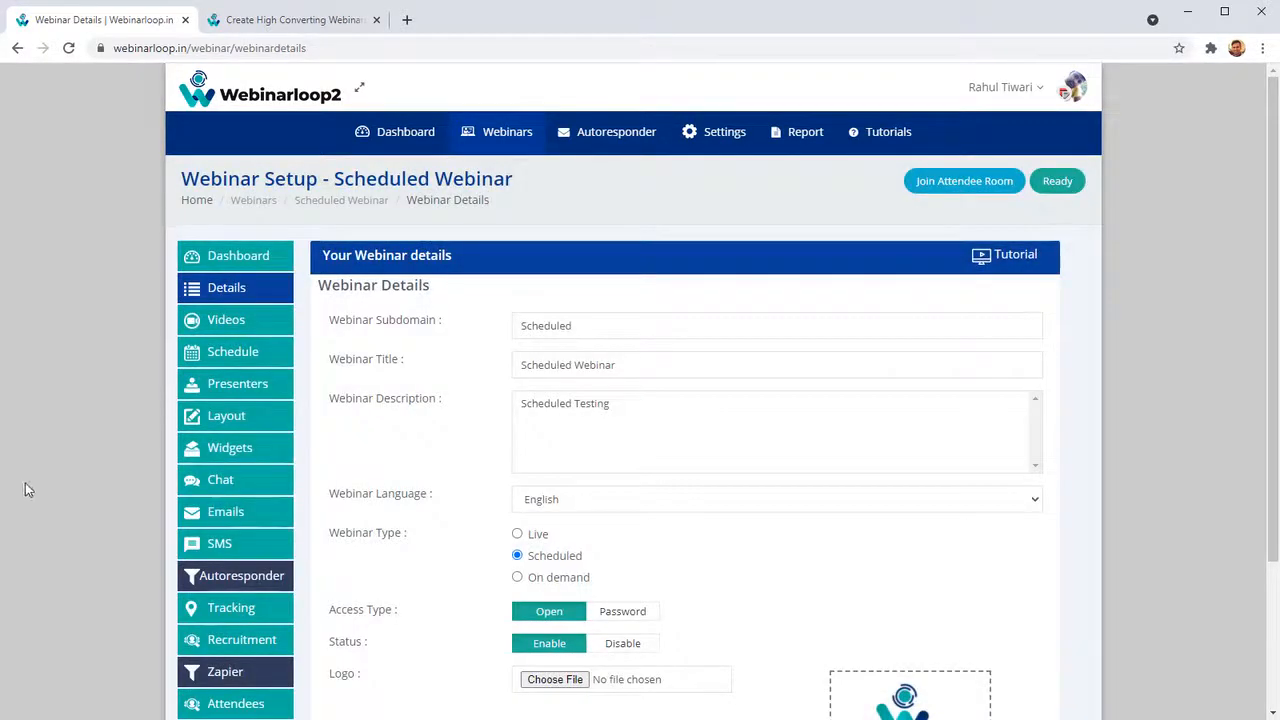
- Examine the webinar's title, description and language fields in the Webinar Details form
scroll(672, 355, down, 1)
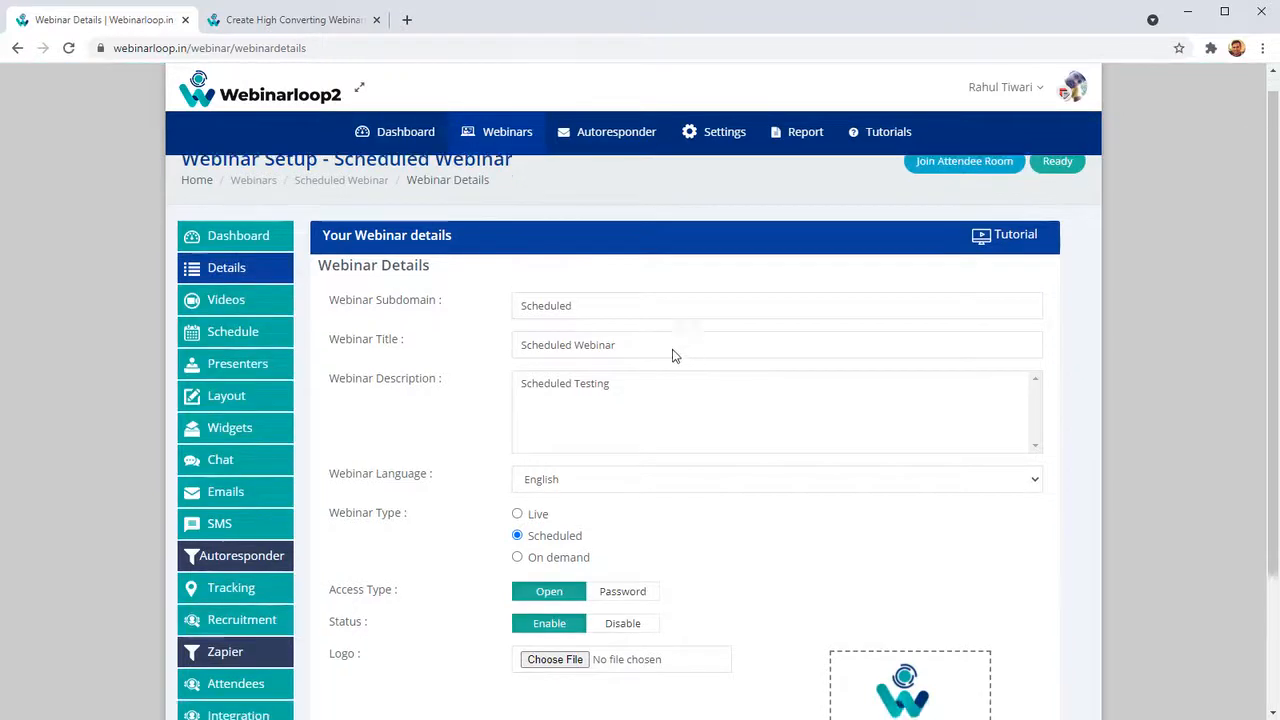
scroll(672, 355, down, 2)
scroll(640, 309, up, 1)
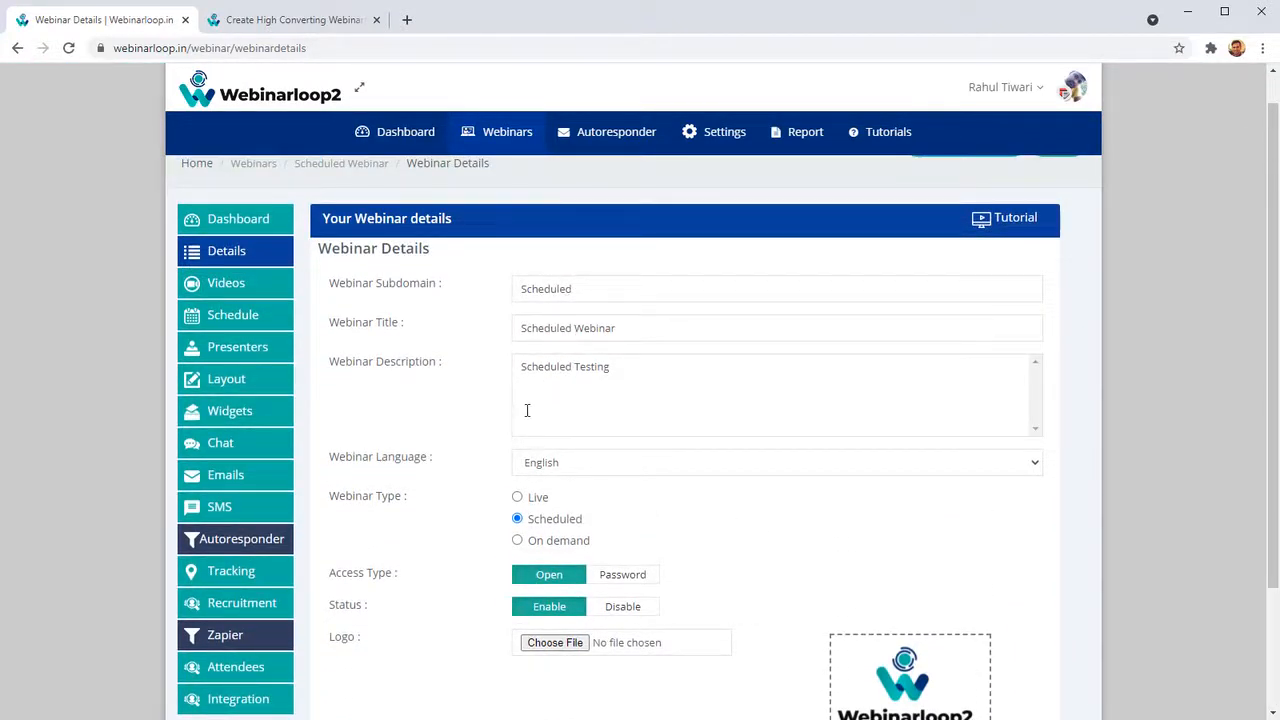
click(527, 410)
scroll(594, 434, down, 2)
click(585, 308)
click(585, 308)
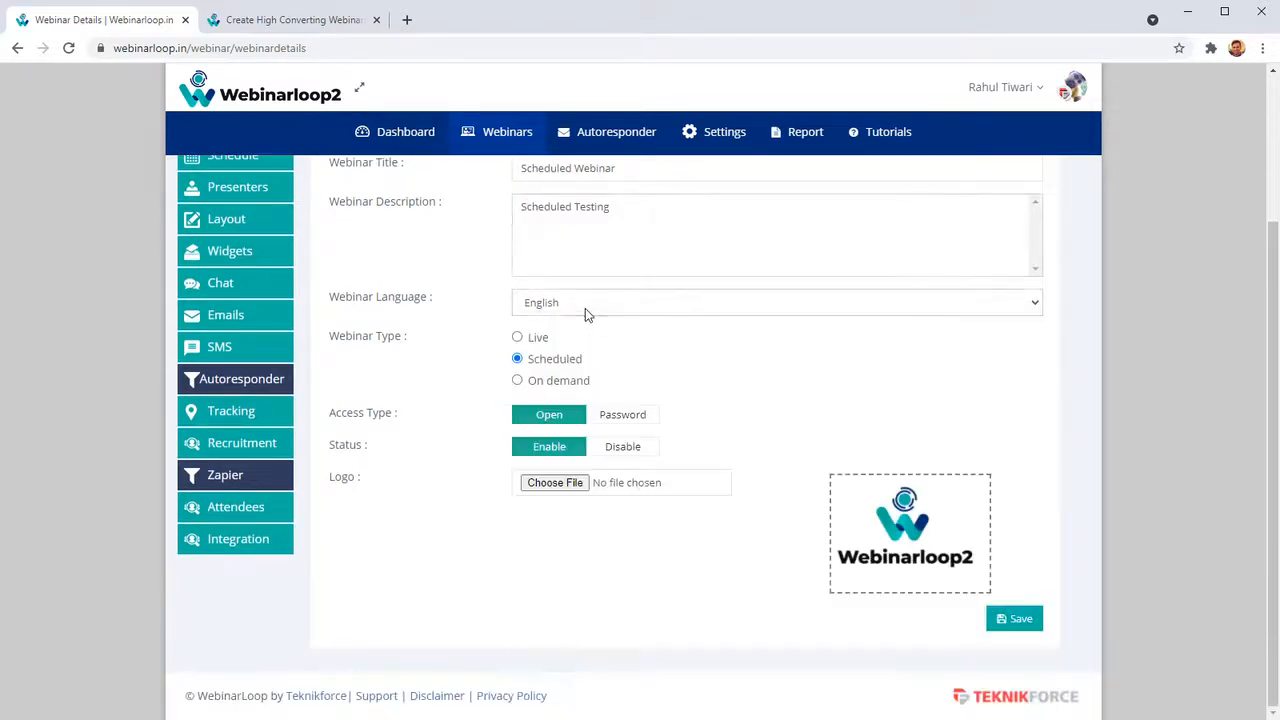
- Try the Live and On demand webinar types, and return the type to Scheduled
click(517, 338)
click(517, 359)
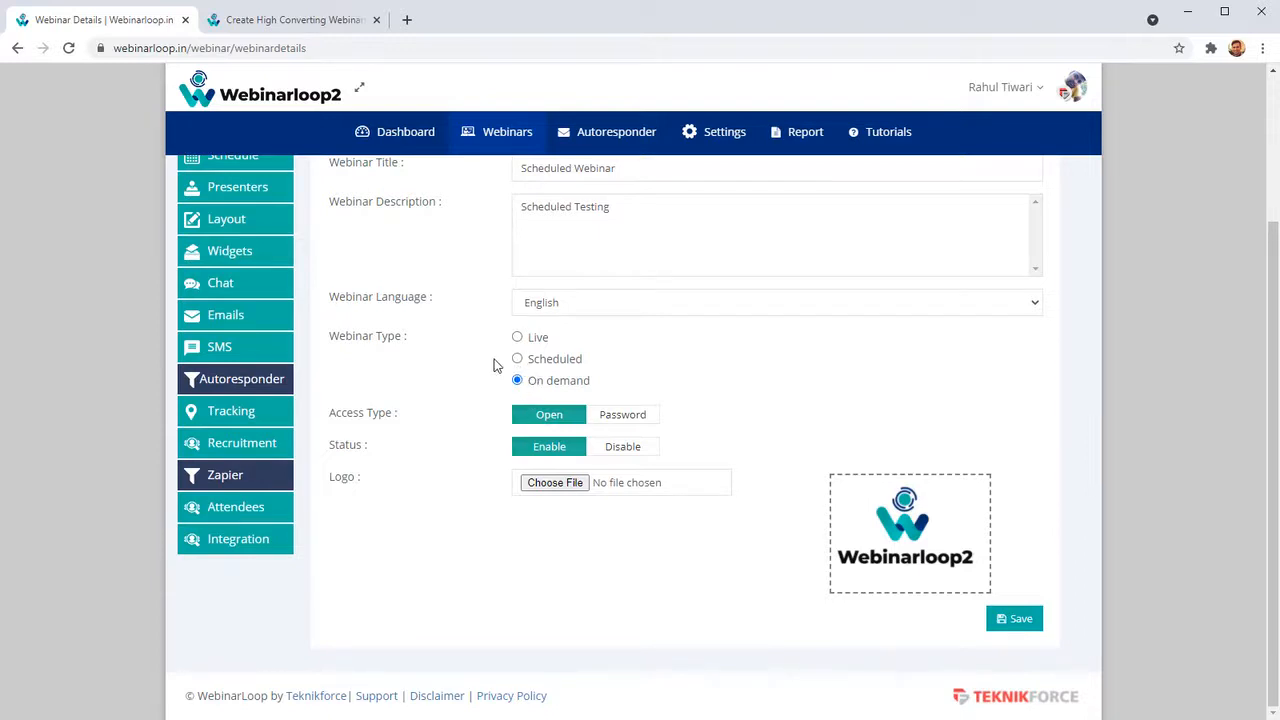
click(517, 359)
- Try Password access and the Disable status for the webinar, and return them to Open and Enable
click(606, 422)
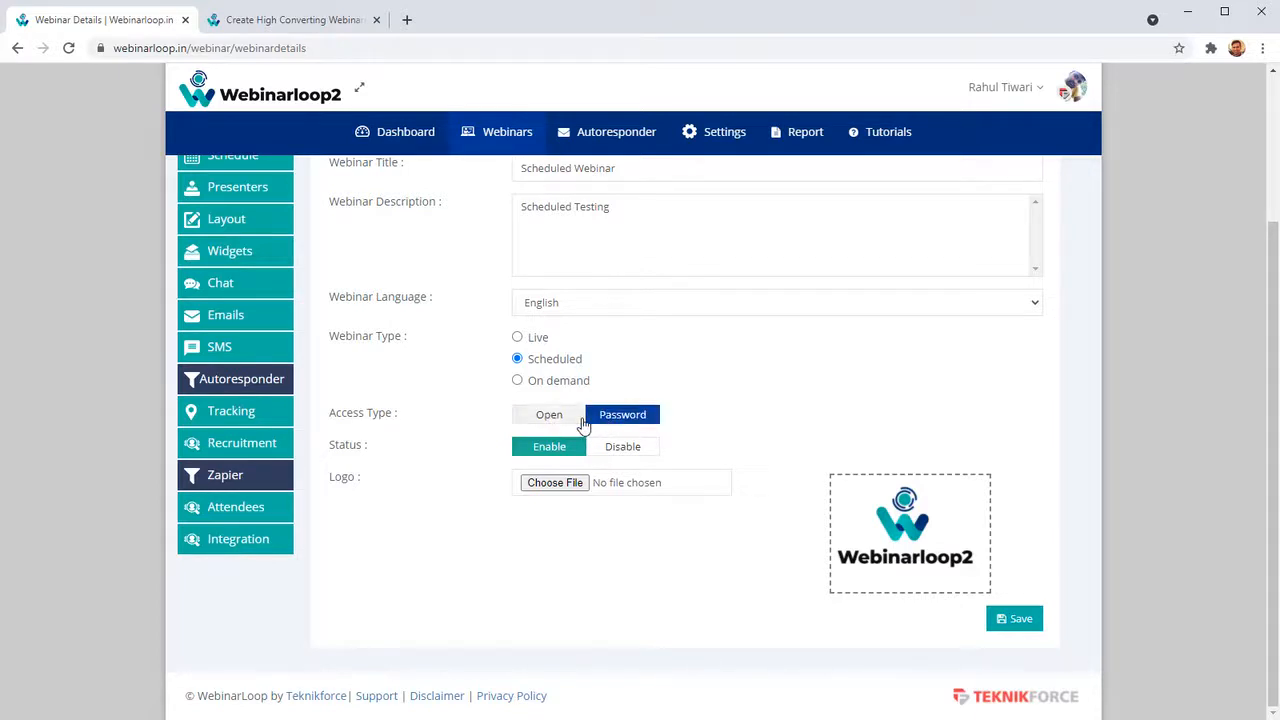
click(582, 420)
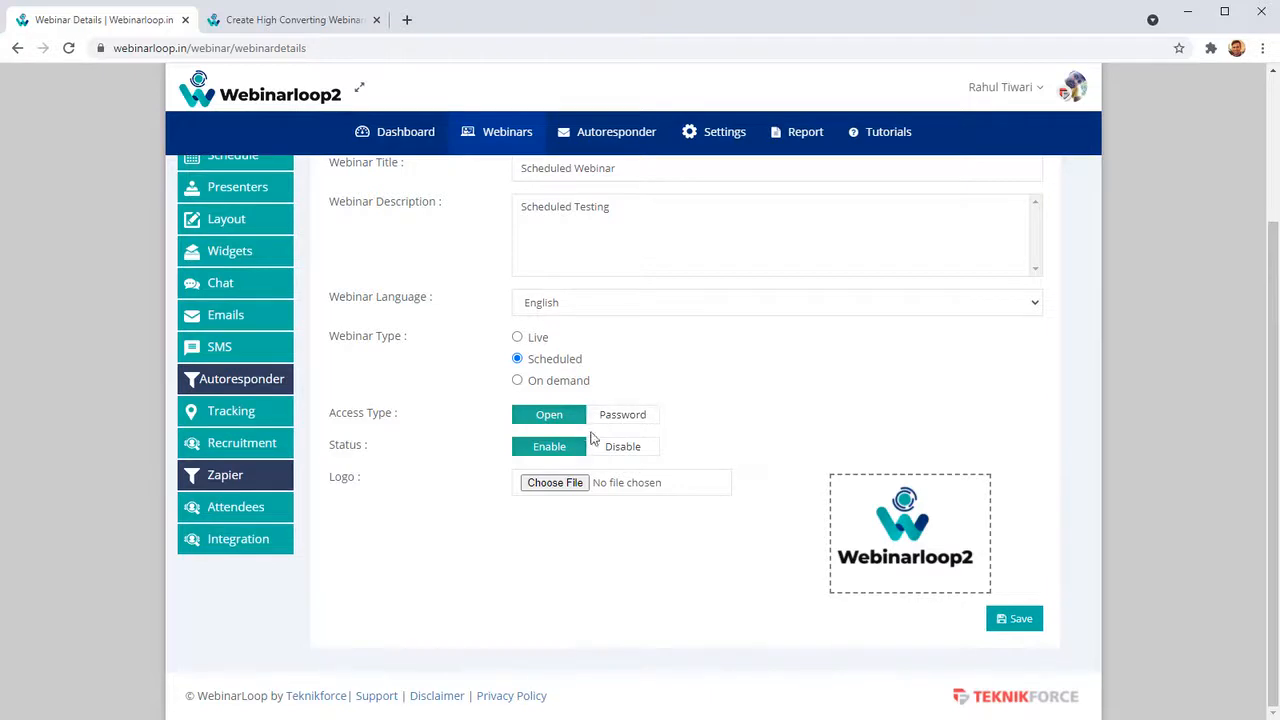
click(606, 446)
click(571, 452)
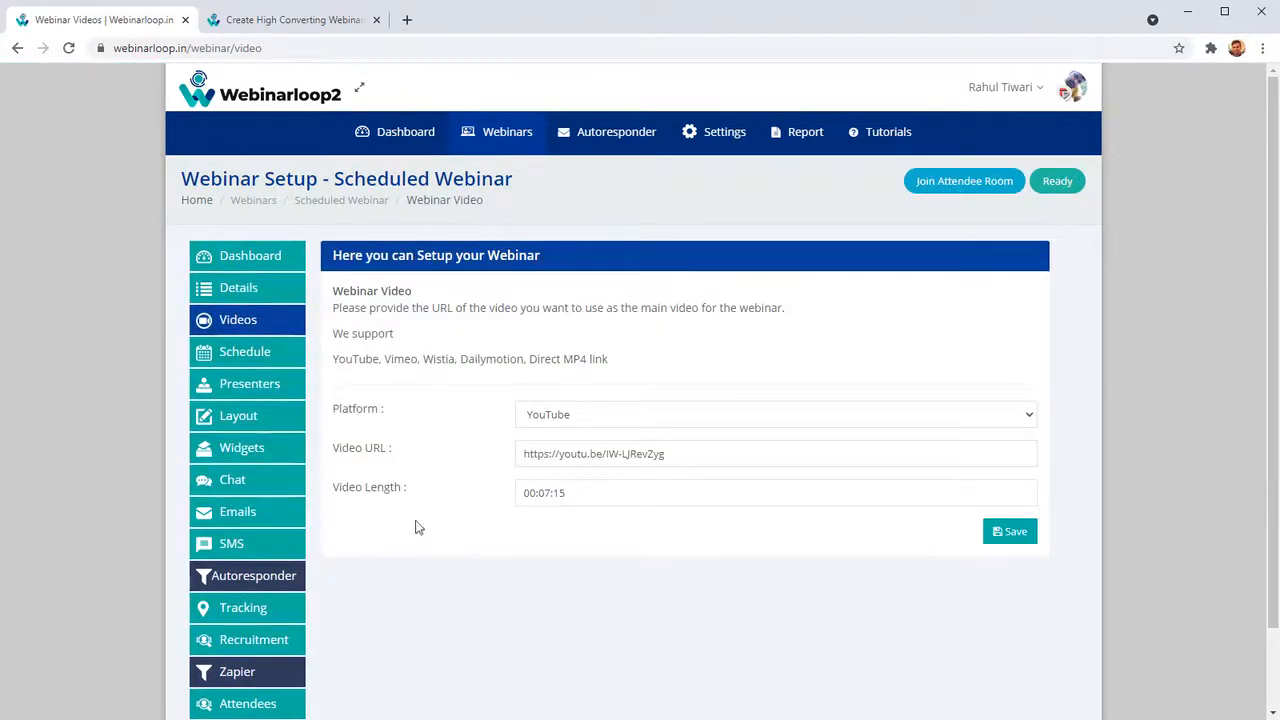
- Try MP4 and Dailymotion as the webinar video's platform, and return it to YouTube
click(577, 420)
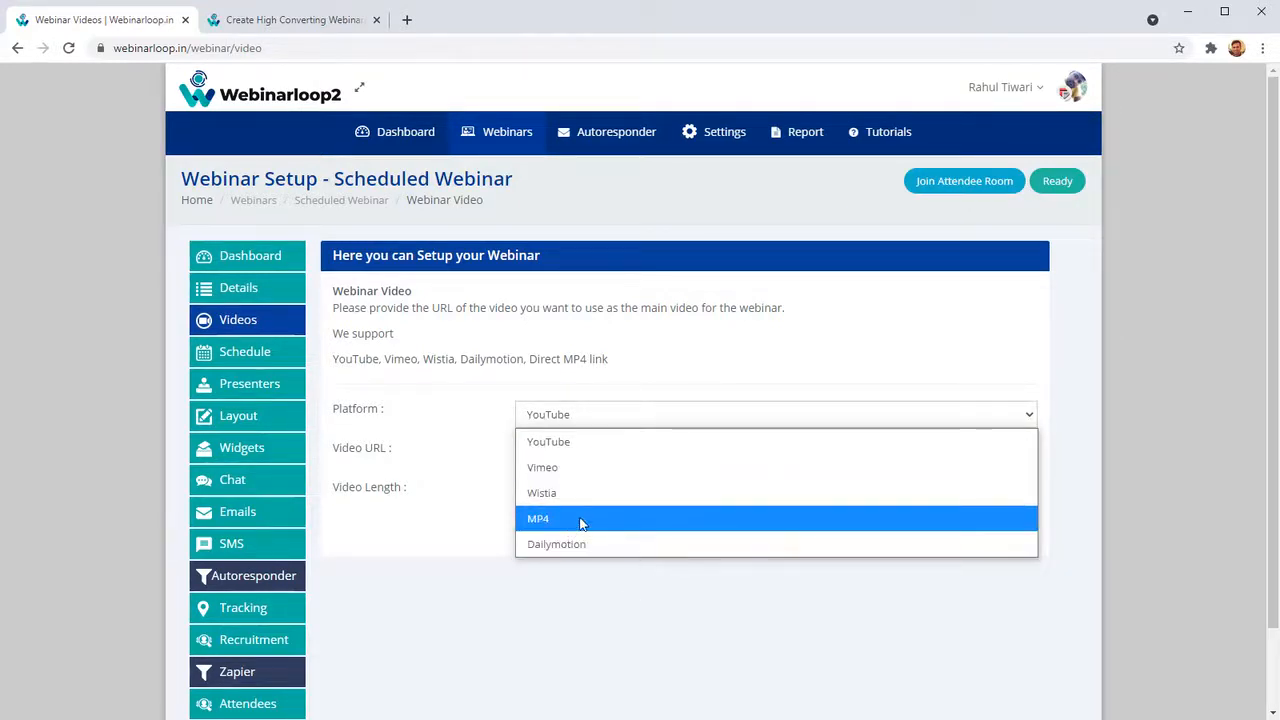
click(581, 520)
click(586, 425)
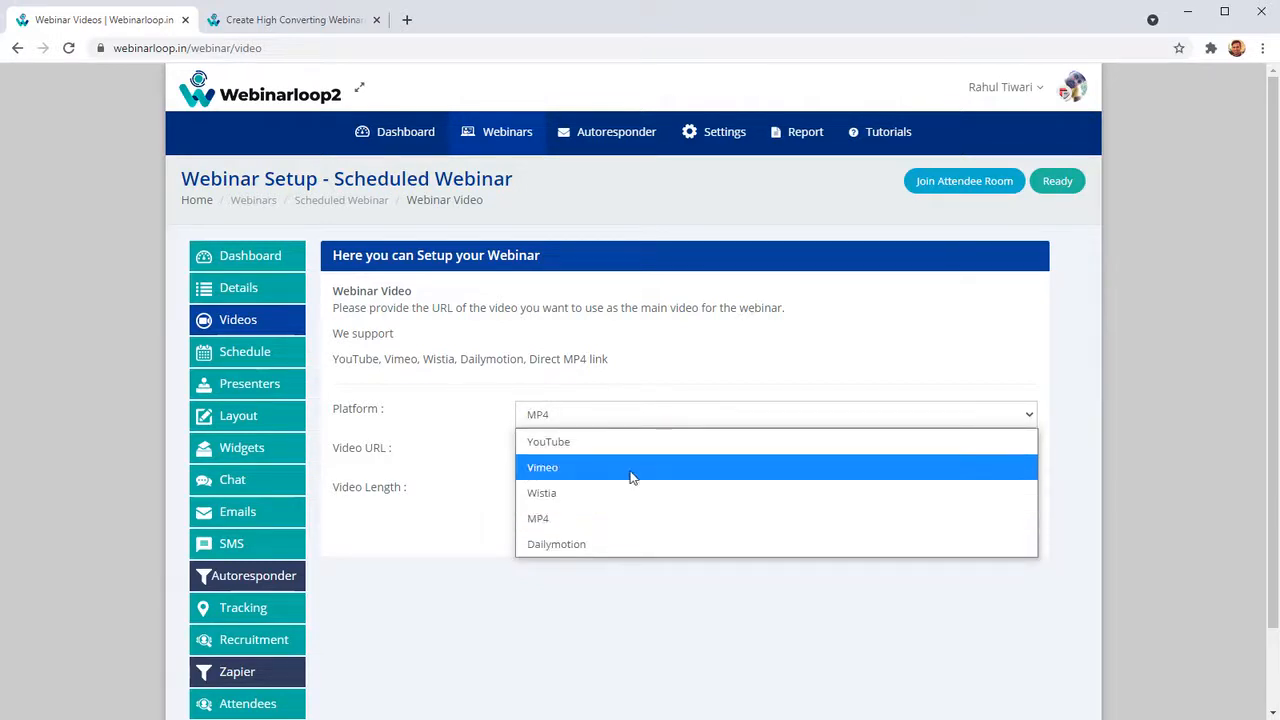
click(608, 550)
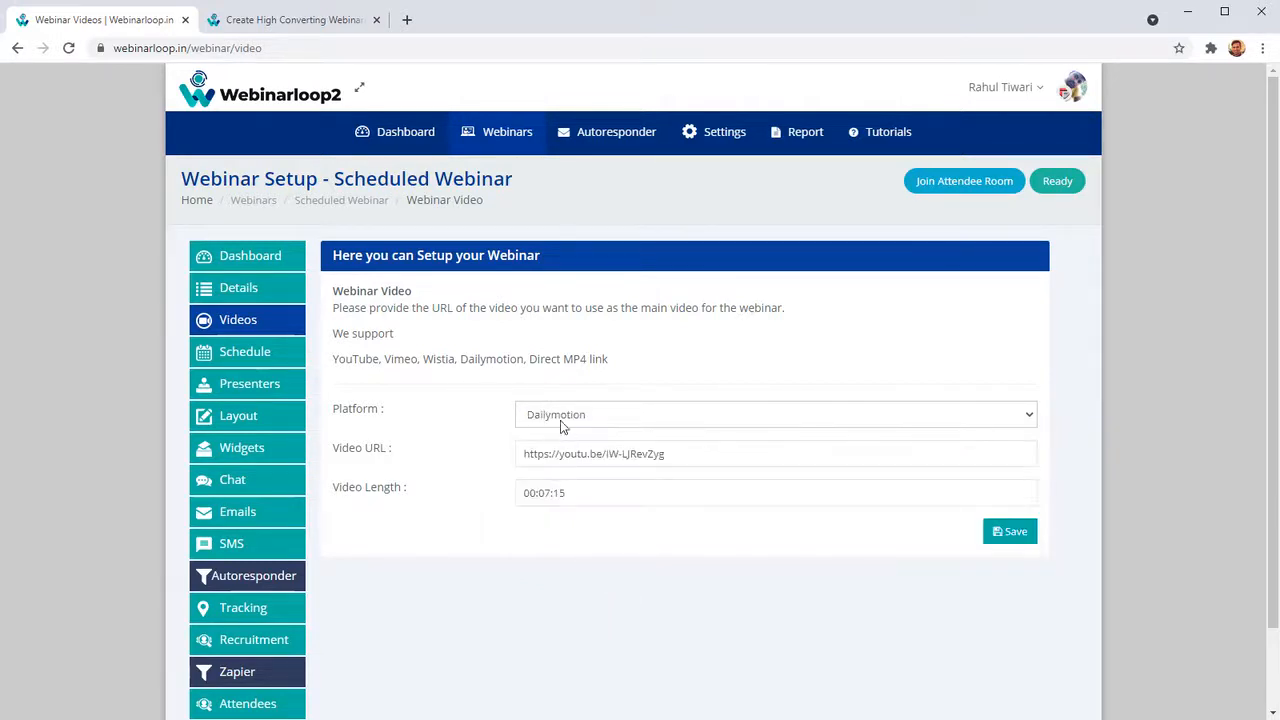
click(561, 425)
click(553, 440)
- Examine the webinar video's URL and video length settings
drag(690, 455, 200, 483)
click(420, 480)
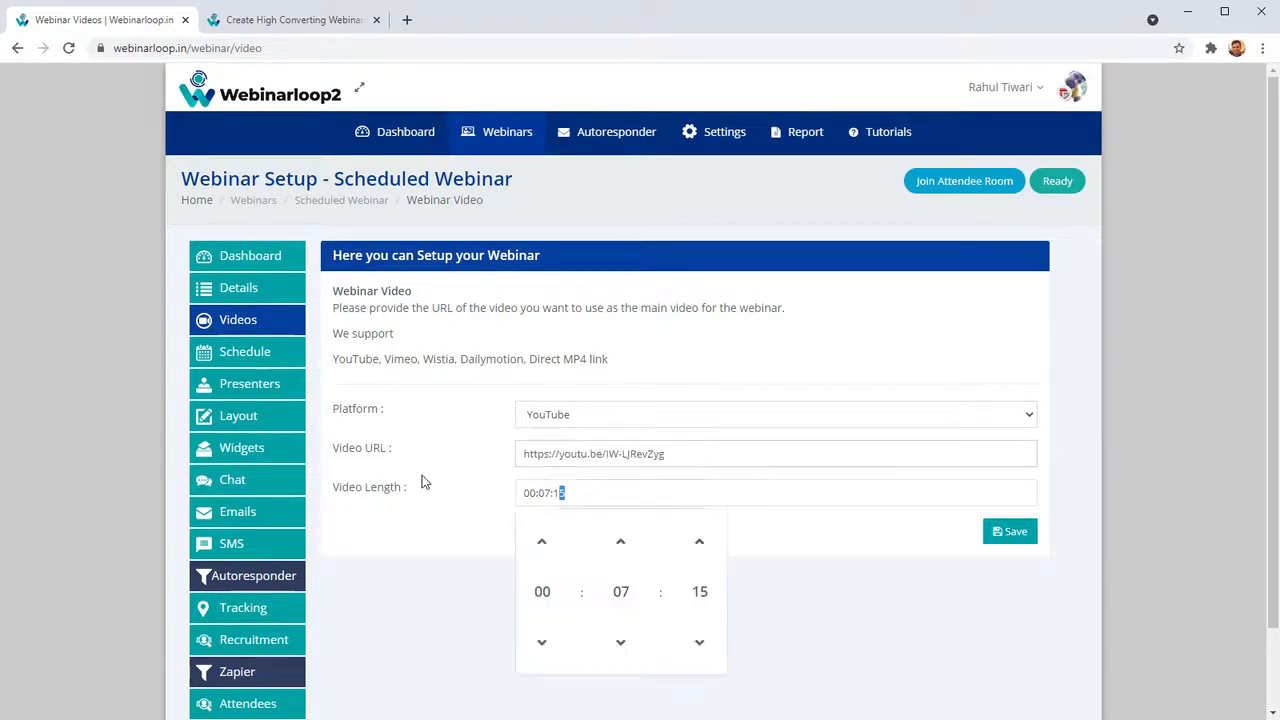
click(470, 546)
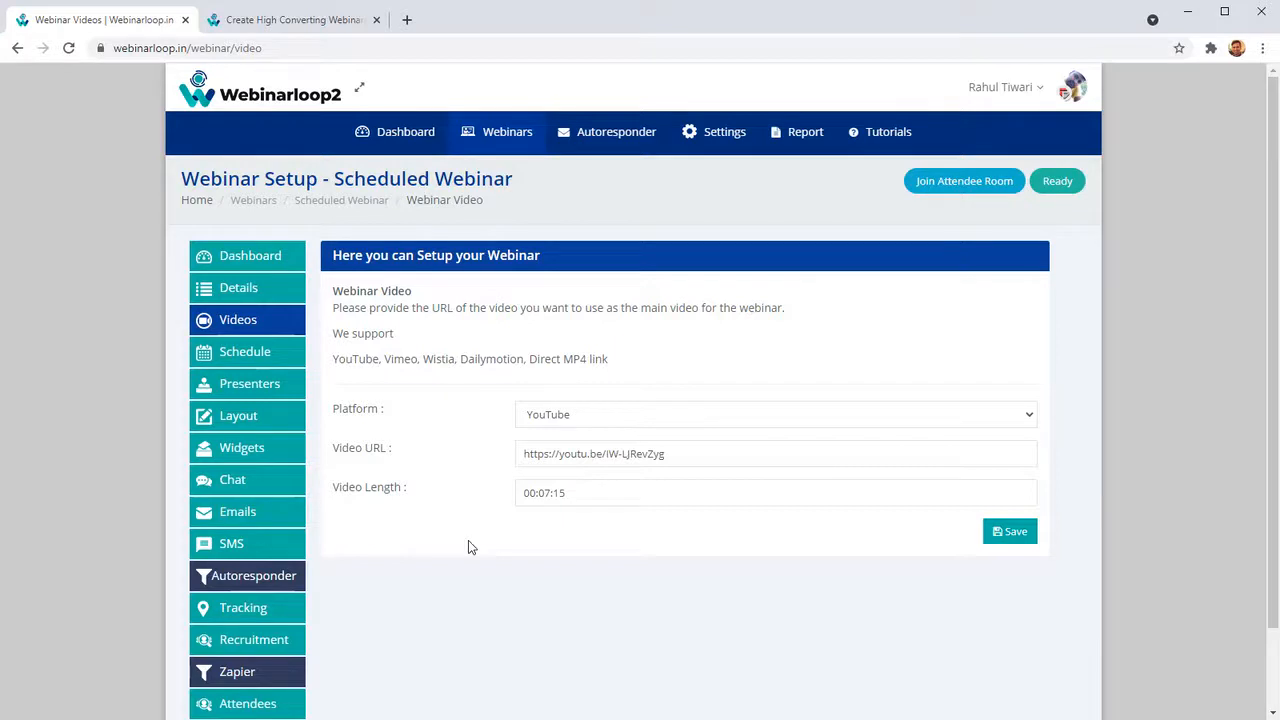
drag(580, 497, 405, 487)
- Open the webinar's schedule settings and examine the On Date option with its date and time choices
click(289, 355)
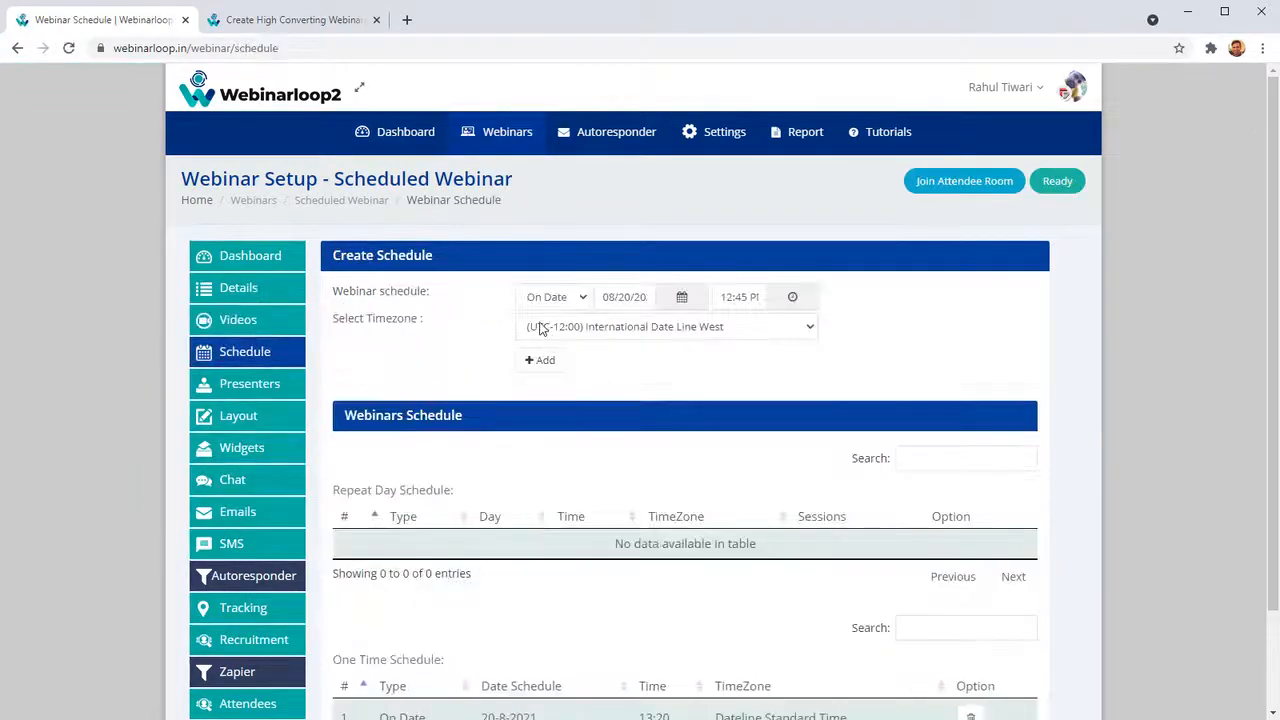
scroll(532, 350, down, 1)
scroll(532, 350, up, 1)
click(556, 297)
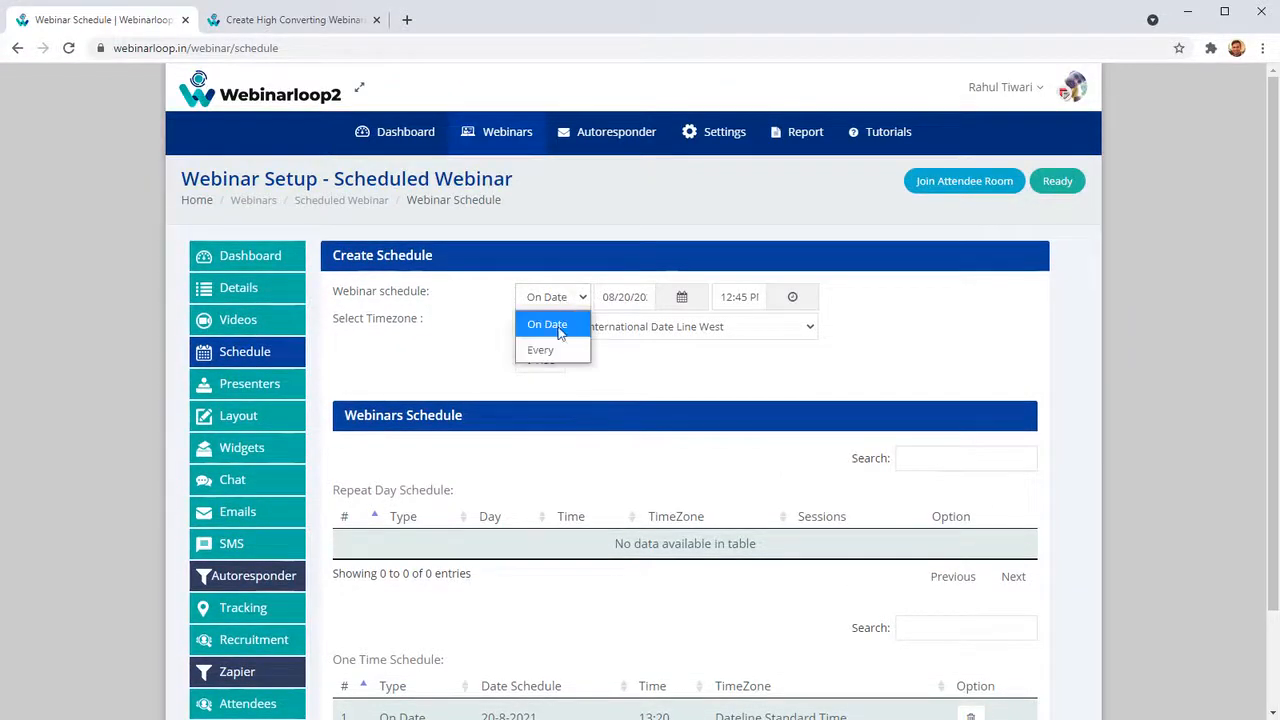
click(548, 325)
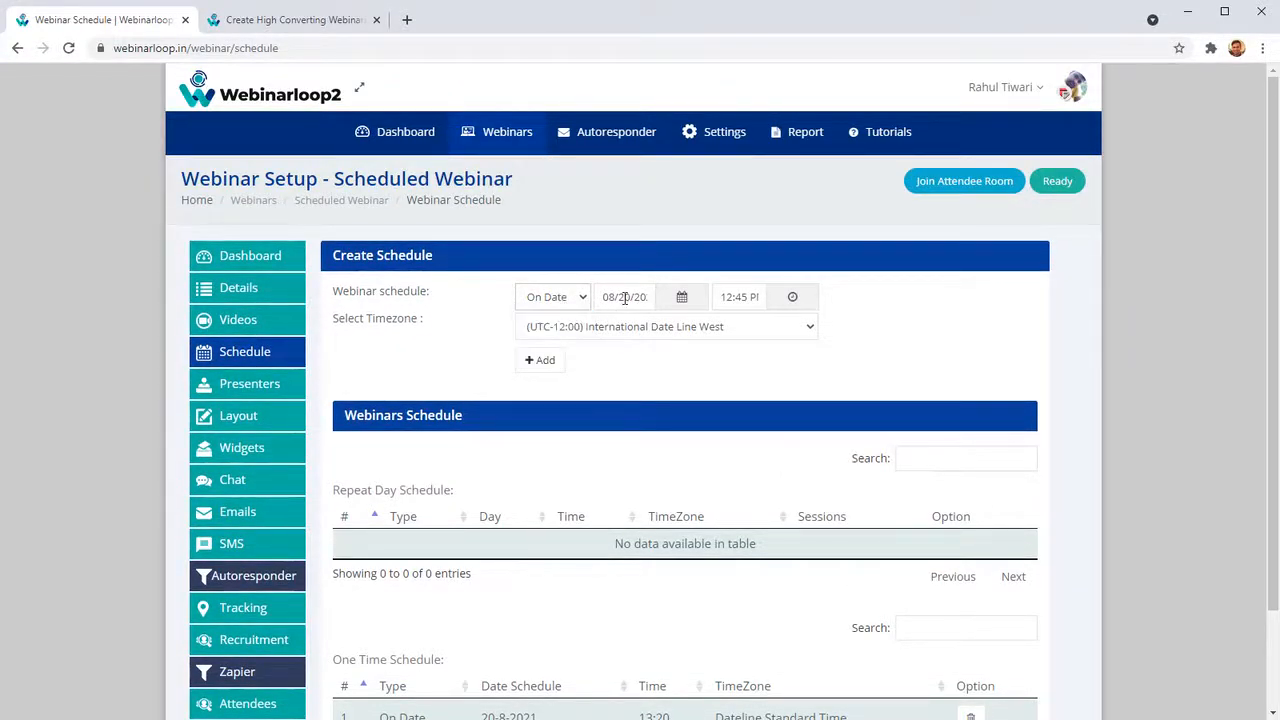
click(674, 306)
click(723, 304)
- Add a repeating schedule for every Sunday at 12:45 PM with session count 1 in the (UTC-12:00) International Date Line West timezone
click(556, 297)
click(565, 356)
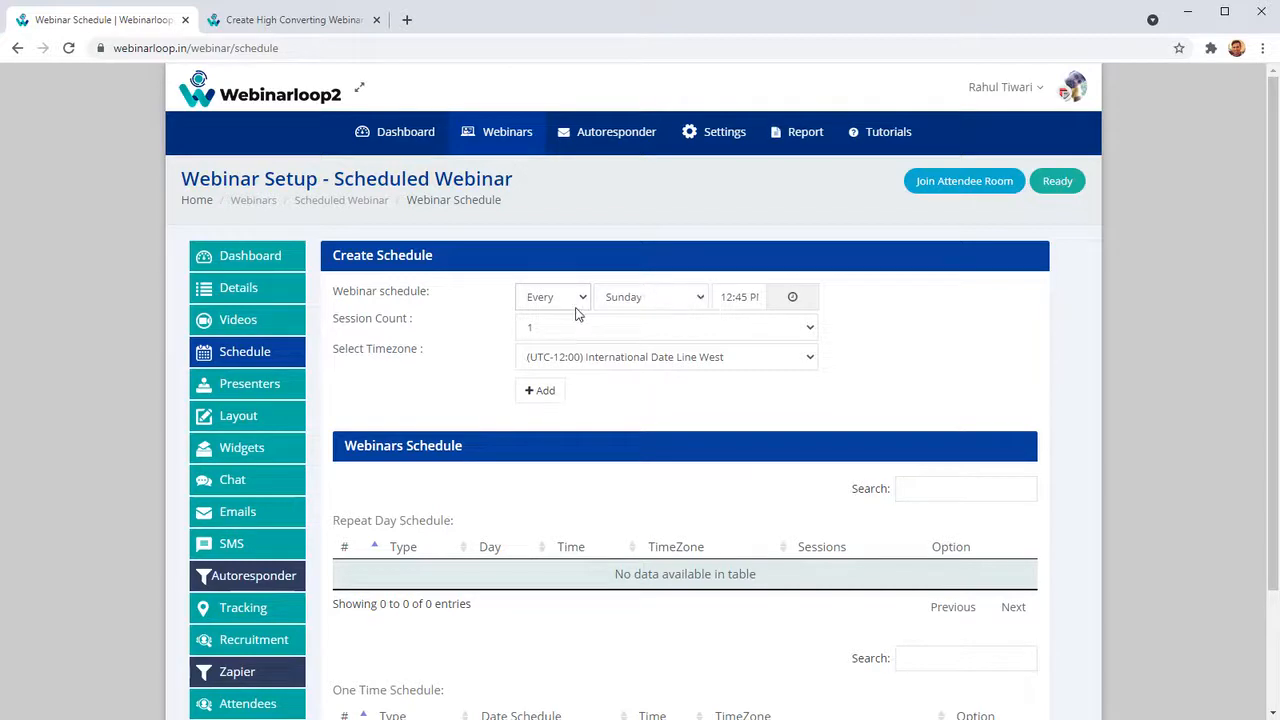
click(654, 300)
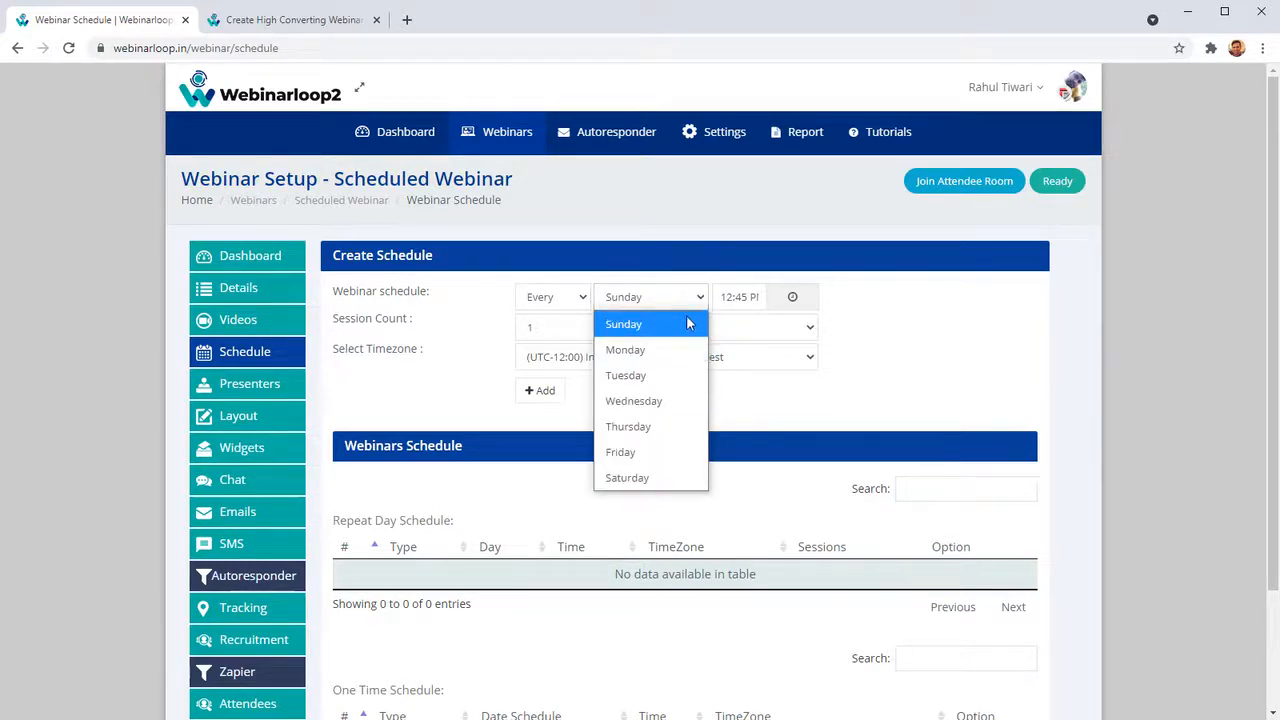
click(623, 324)
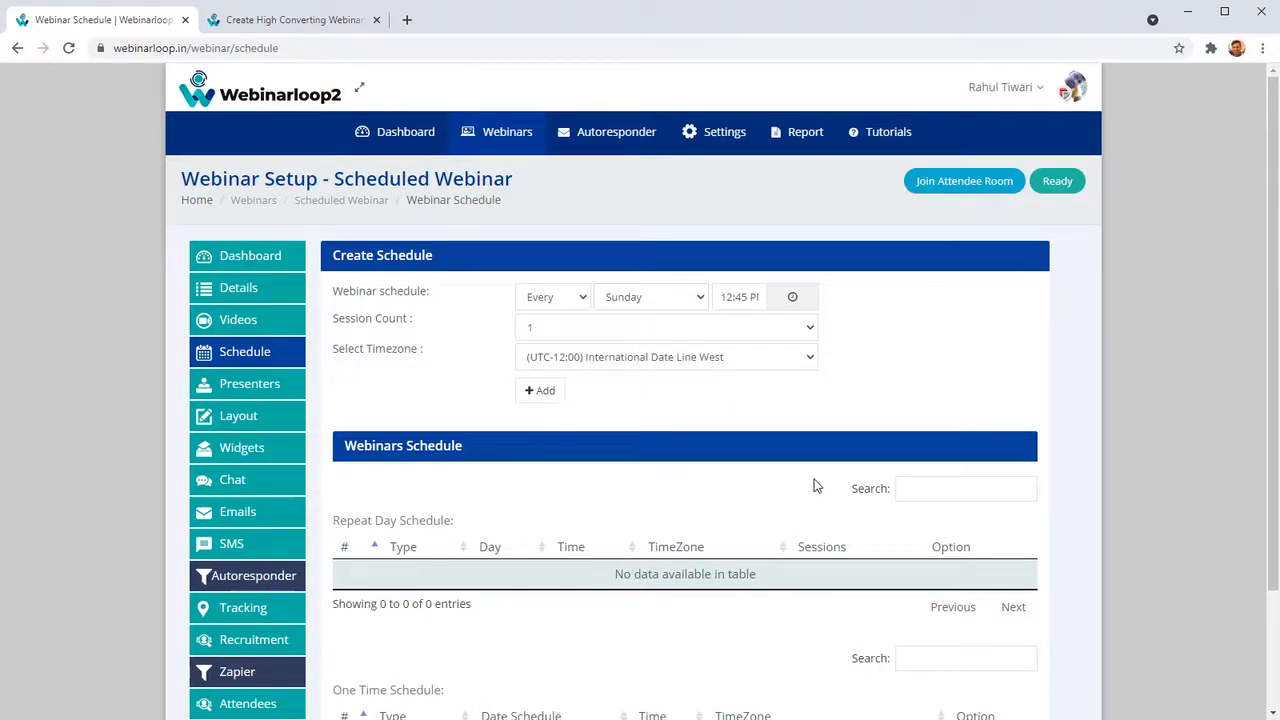
click(672, 294)
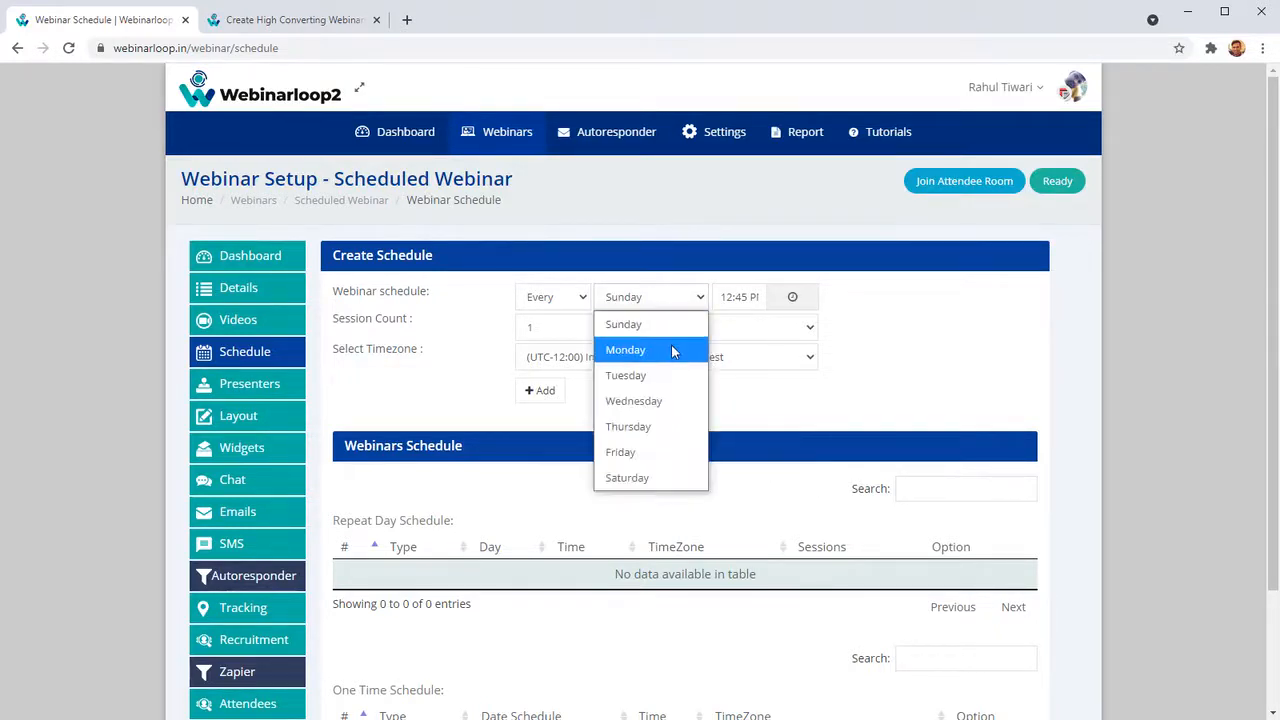
click(677, 333)
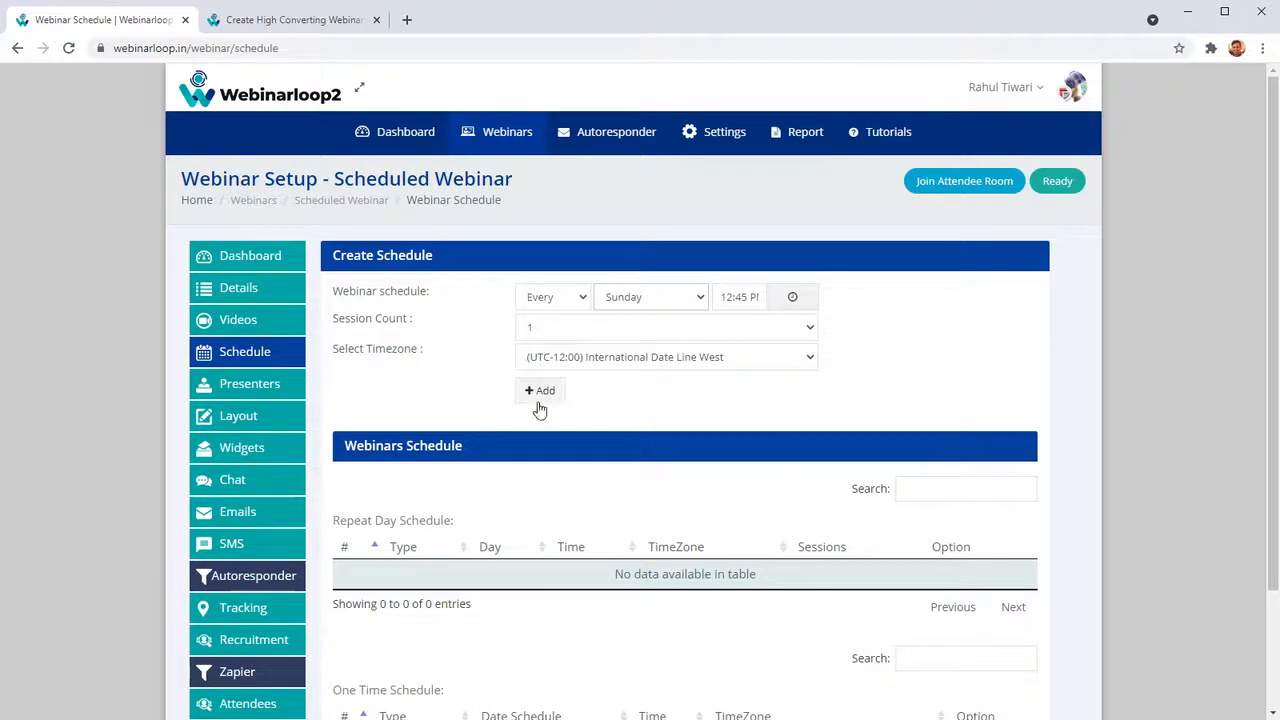
click(548, 386)
- Try to add a second repeating schedule for every Monday at 12:45 PM
click(668, 300)
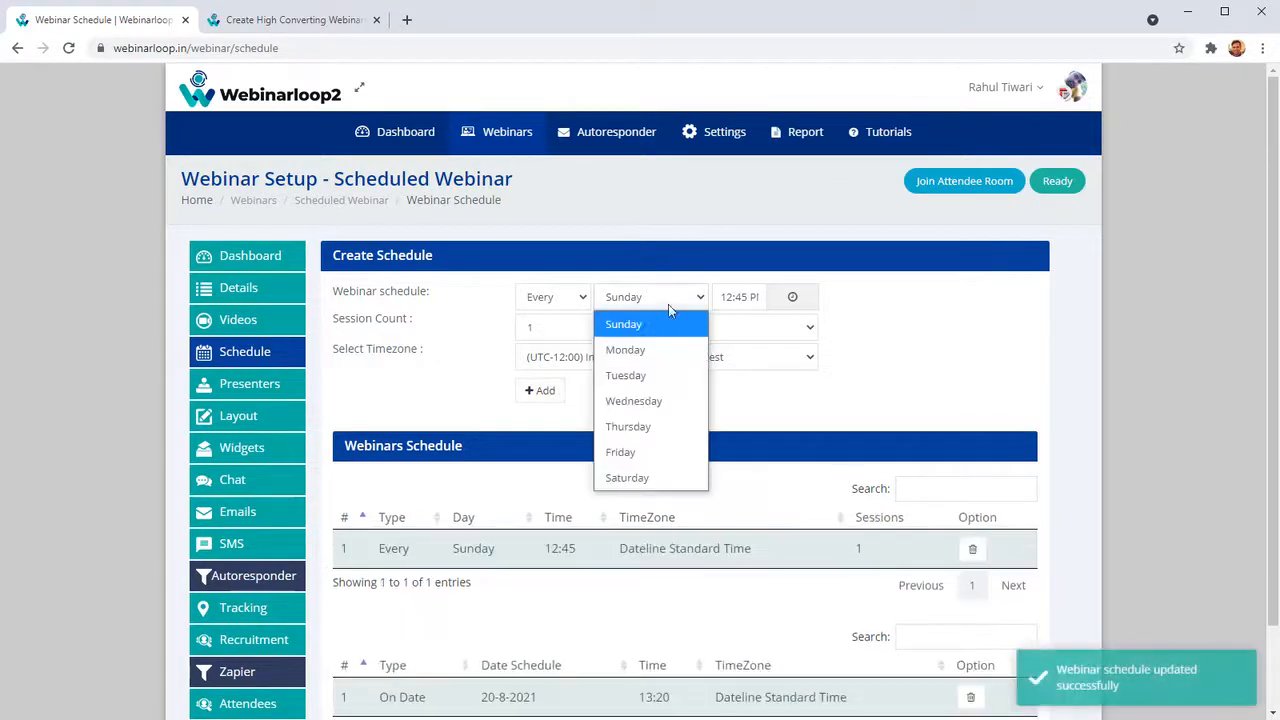
click(649, 354)
click(553, 393)
click(795, 140)
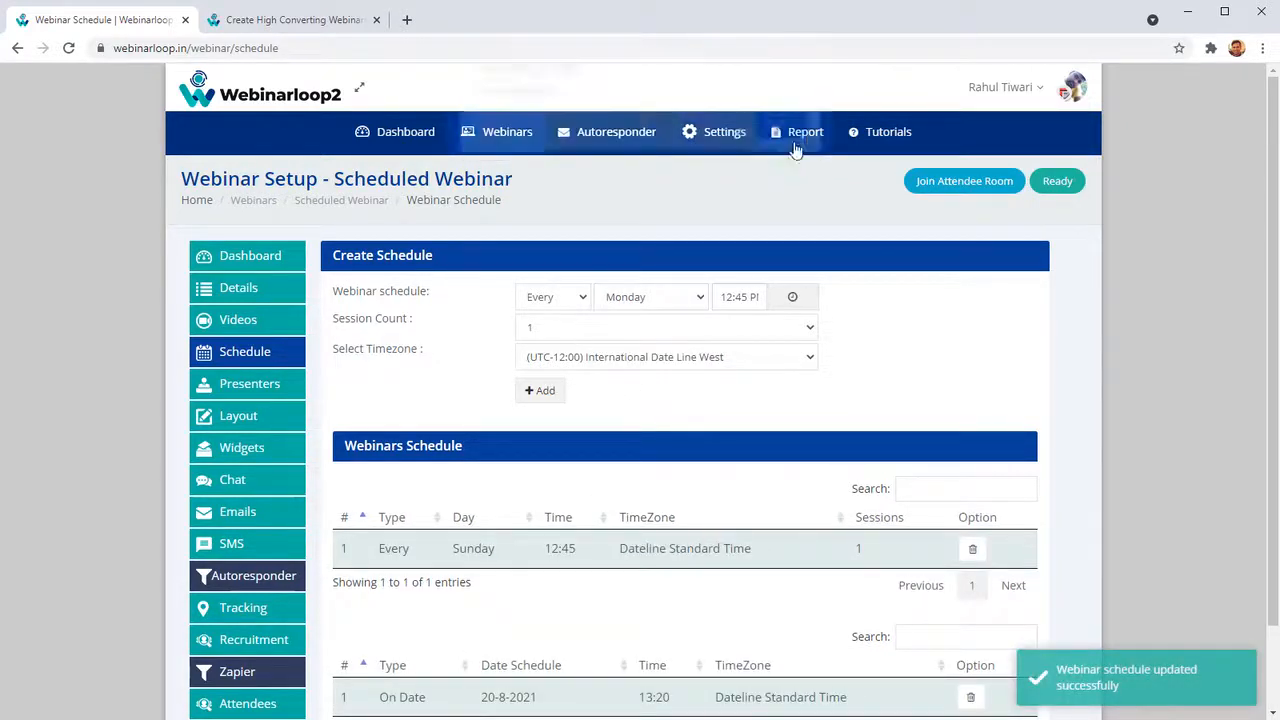
- Choose Tuesday as the repeating day and review the webinar's repeating and one-time schedule tables
click(633, 305)
click(652, 375)
scroll(590, 450, down, 1)
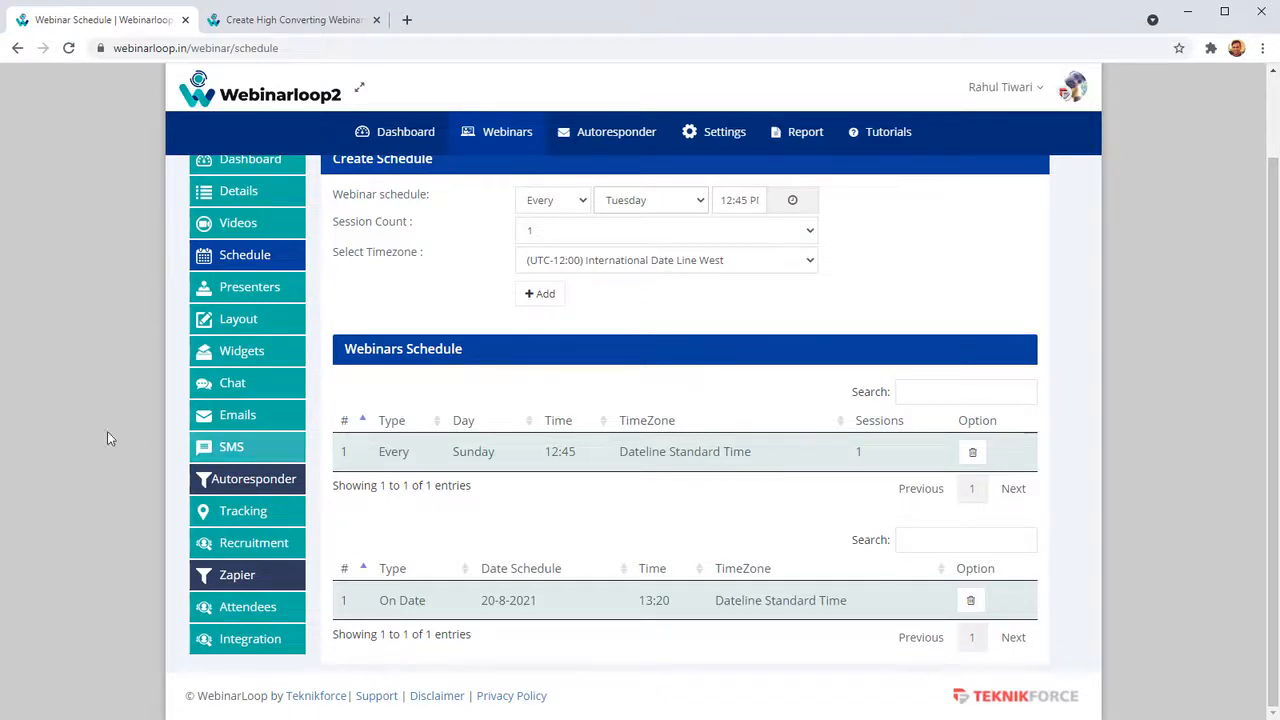
scroll(717, 394, up, 1)
- Invite a presenter to the webinar by their e-mail address, and check the added and invited presenters lists
click(268, 396)
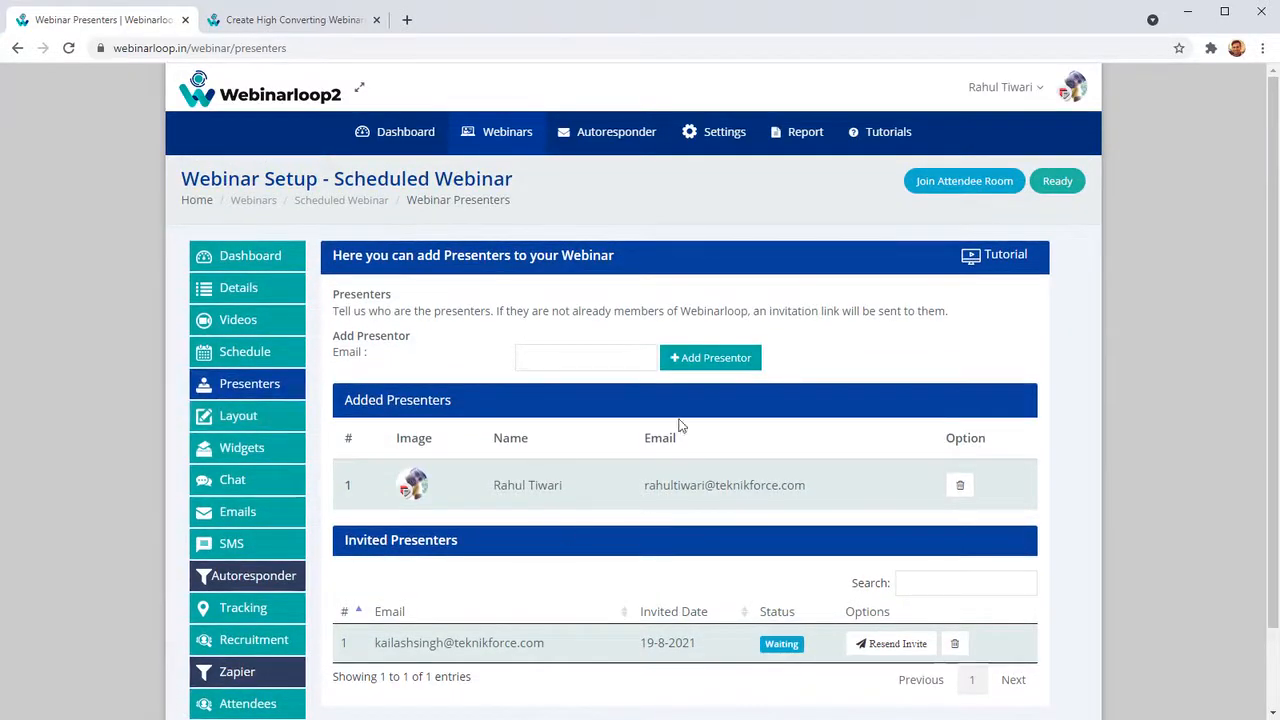
click(618, 349)
click(577, 393)
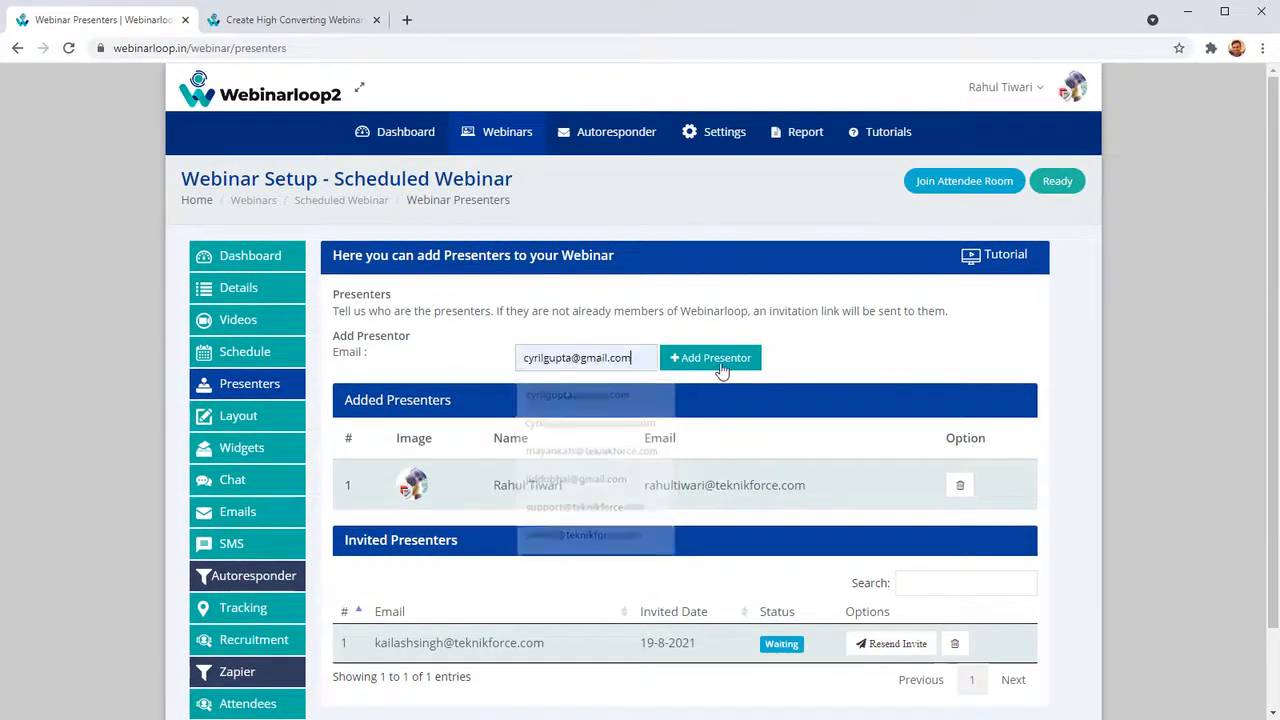
click(718, 357)
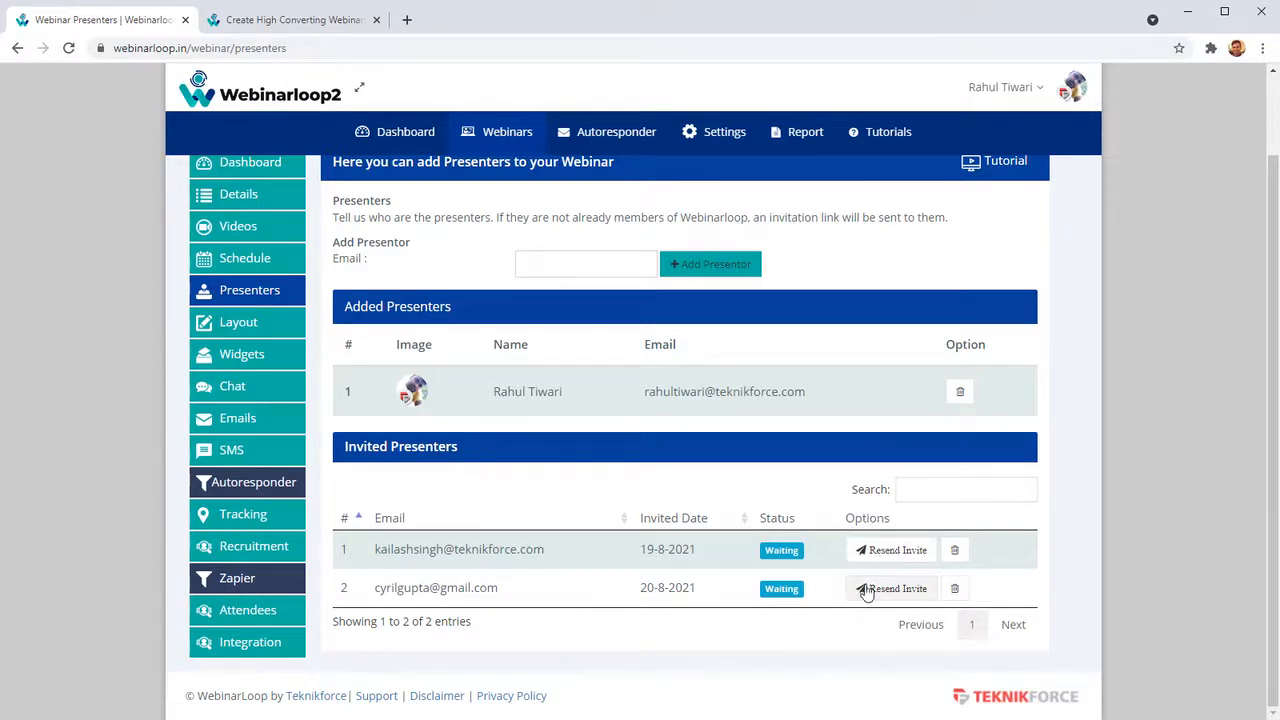
drag(389, 376, 653, 388)
click(653, 390)
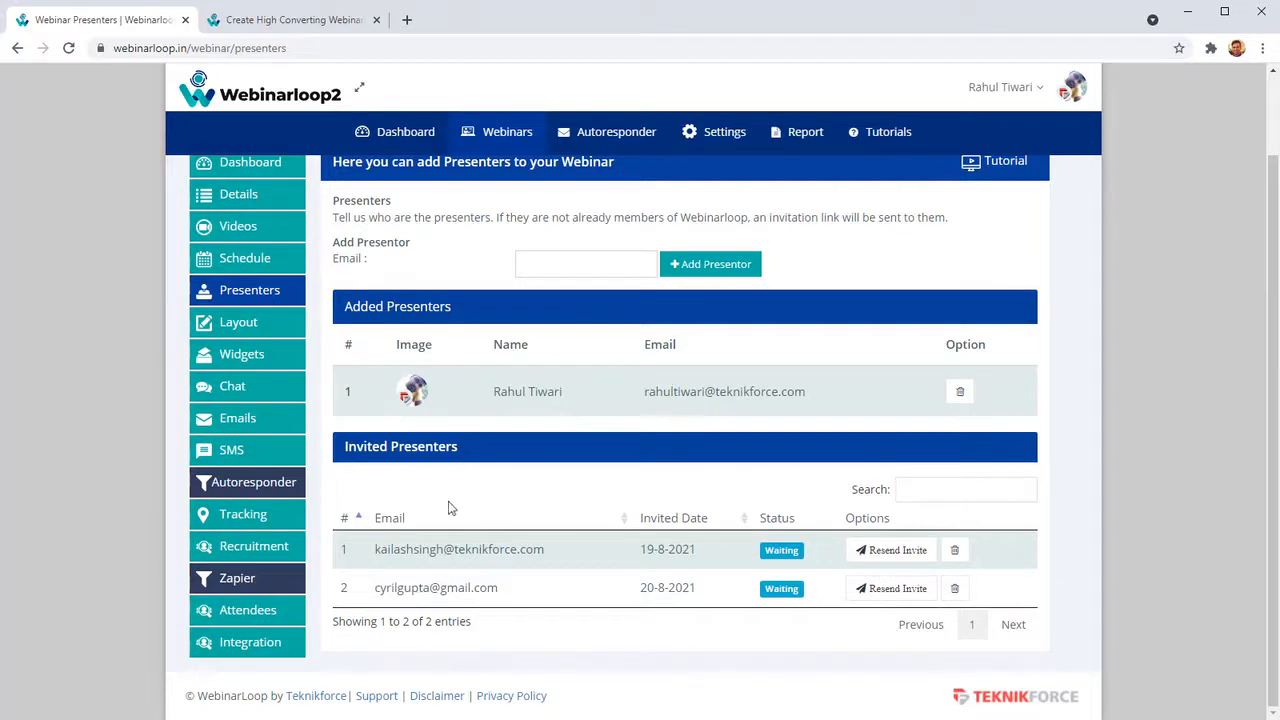
- Open the webinar's layout settings and bring up the registration templates for selection and customization
scroll(267, 415, up, 1)
click(267, 415)
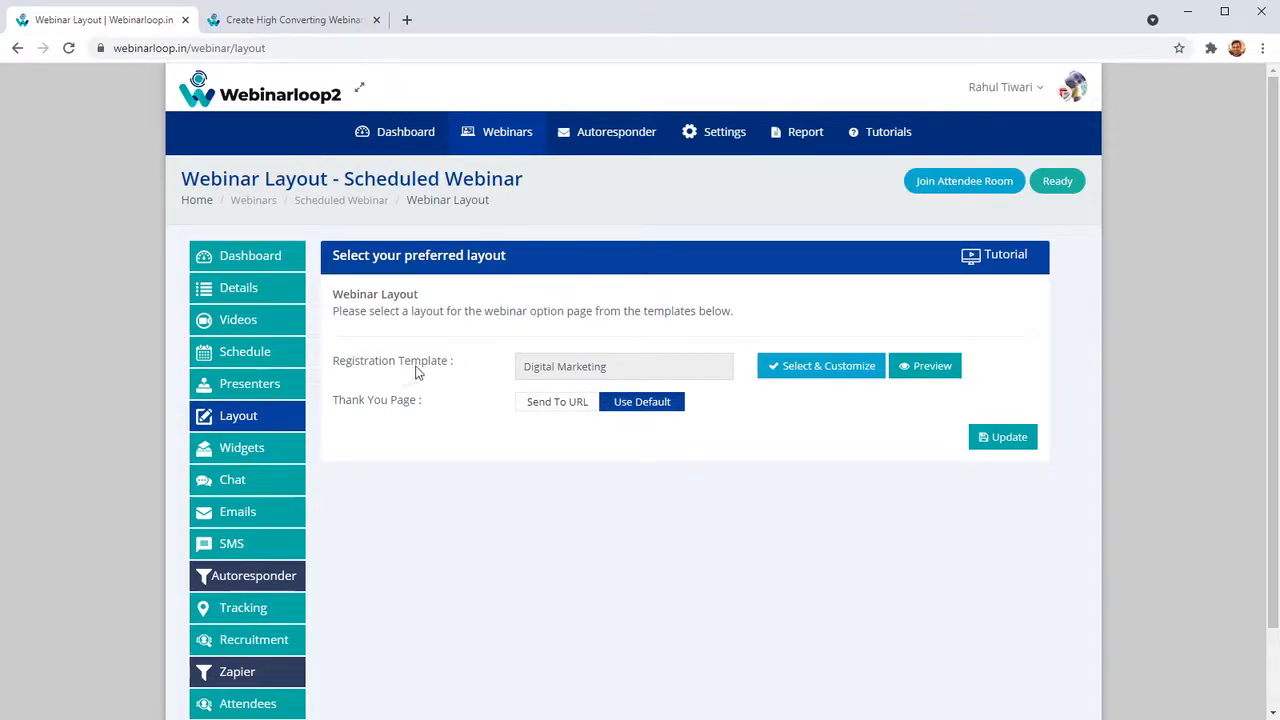
click(815, 378)
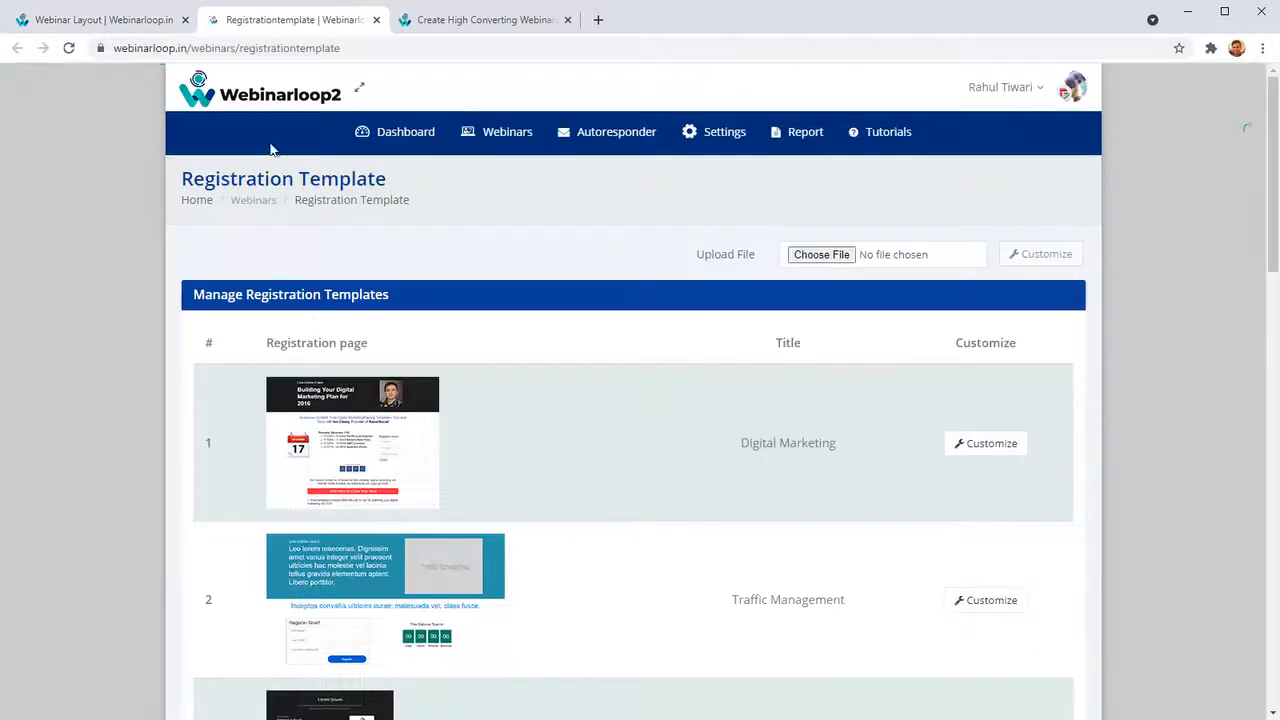
- Browse the registration templates and open the Temp5 template for customization
scroll(455, 403, down, 15)
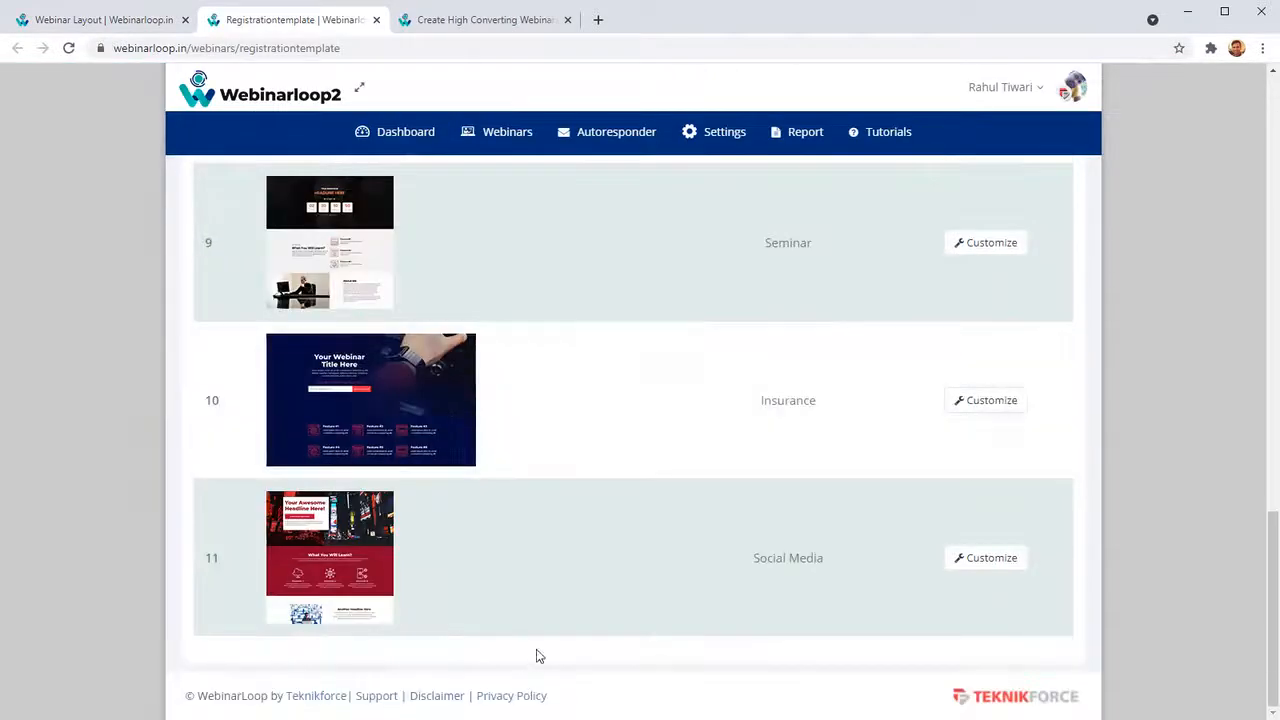
scroll(528, 520, up, 13)
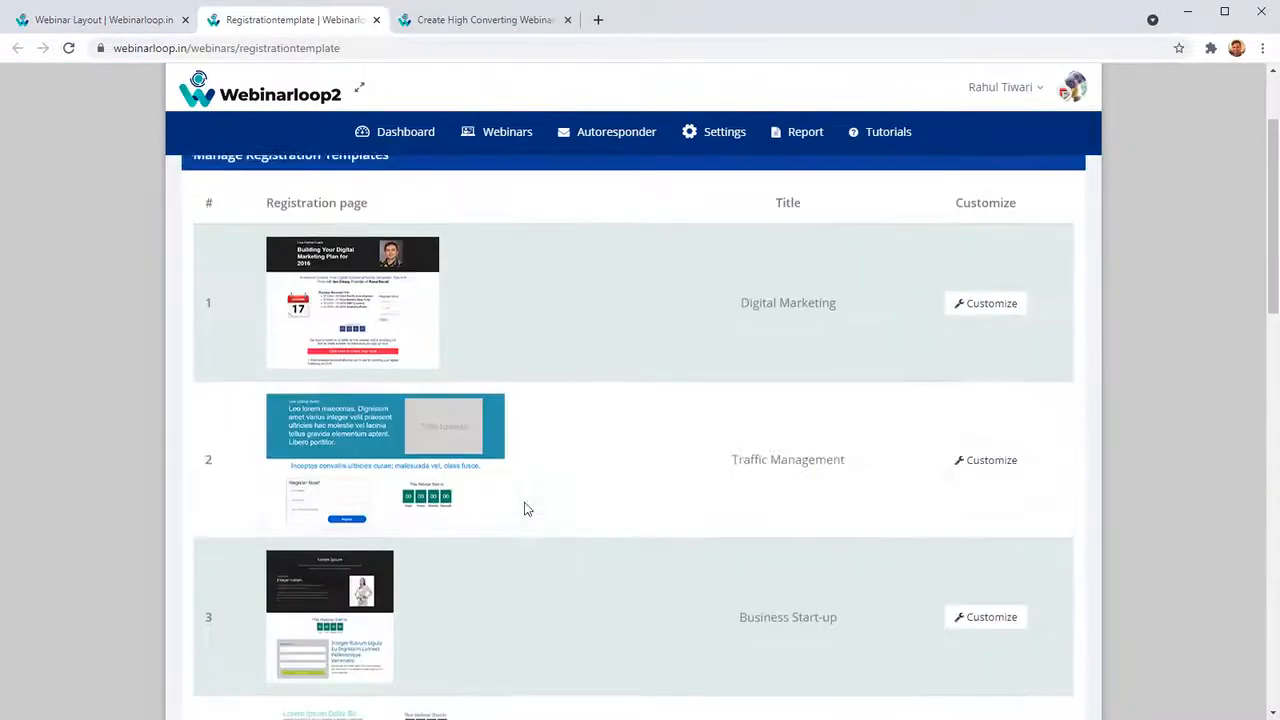
scroll(523, 508, down, 5)
click(975, 455)
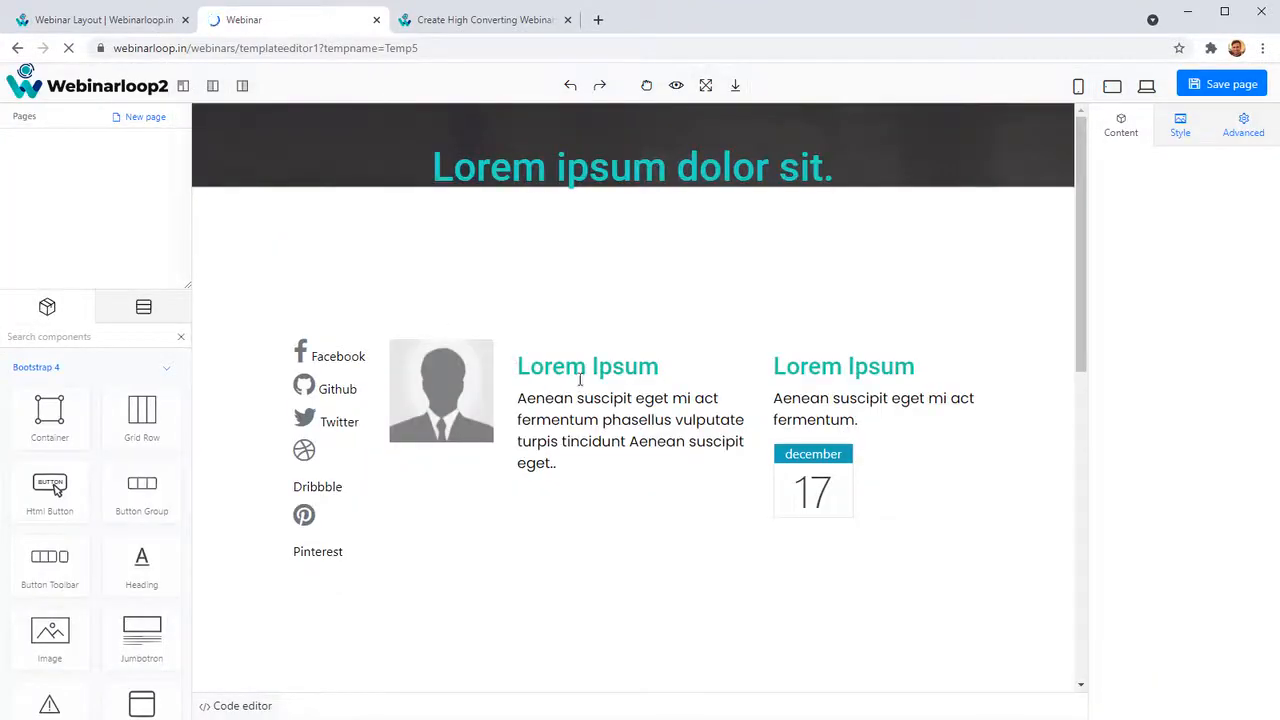
- Replace the "Lorem Ipsum" heading beside the profile photo with the presenter's name
double_click(567, 369)
triple_click(612, 380)
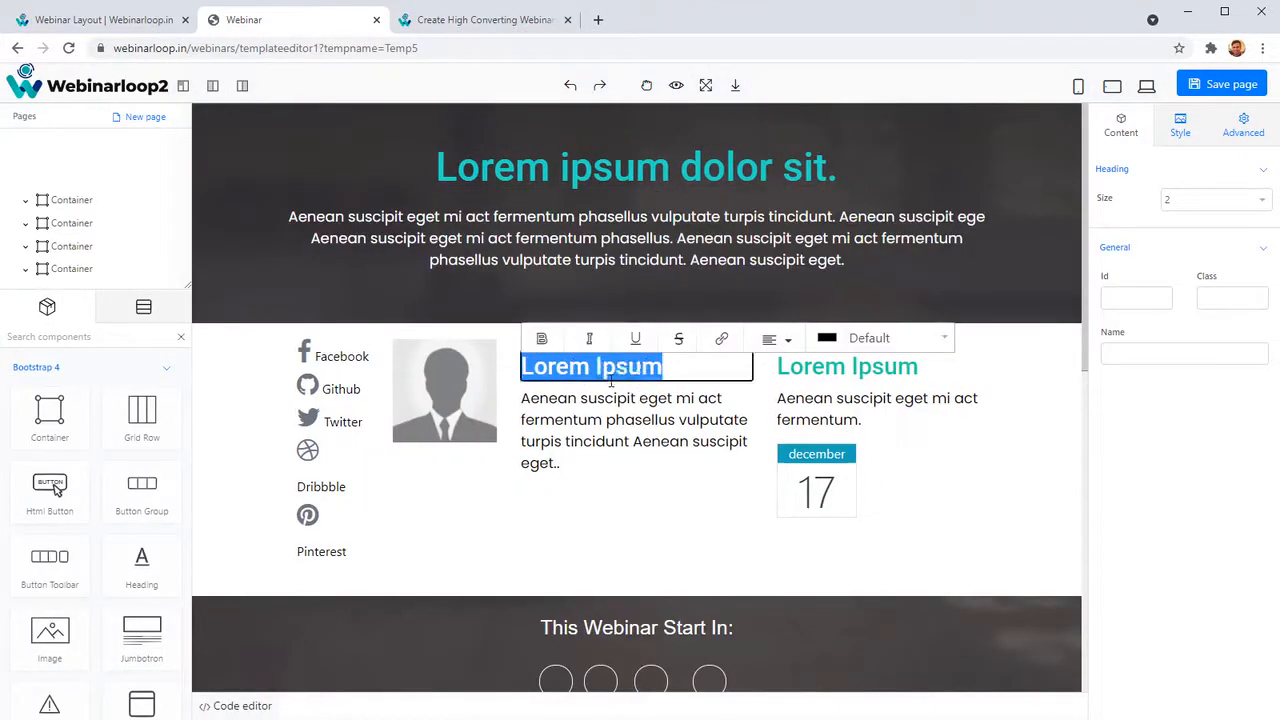
key(BackSpace)
text(Cyril Gutpa)
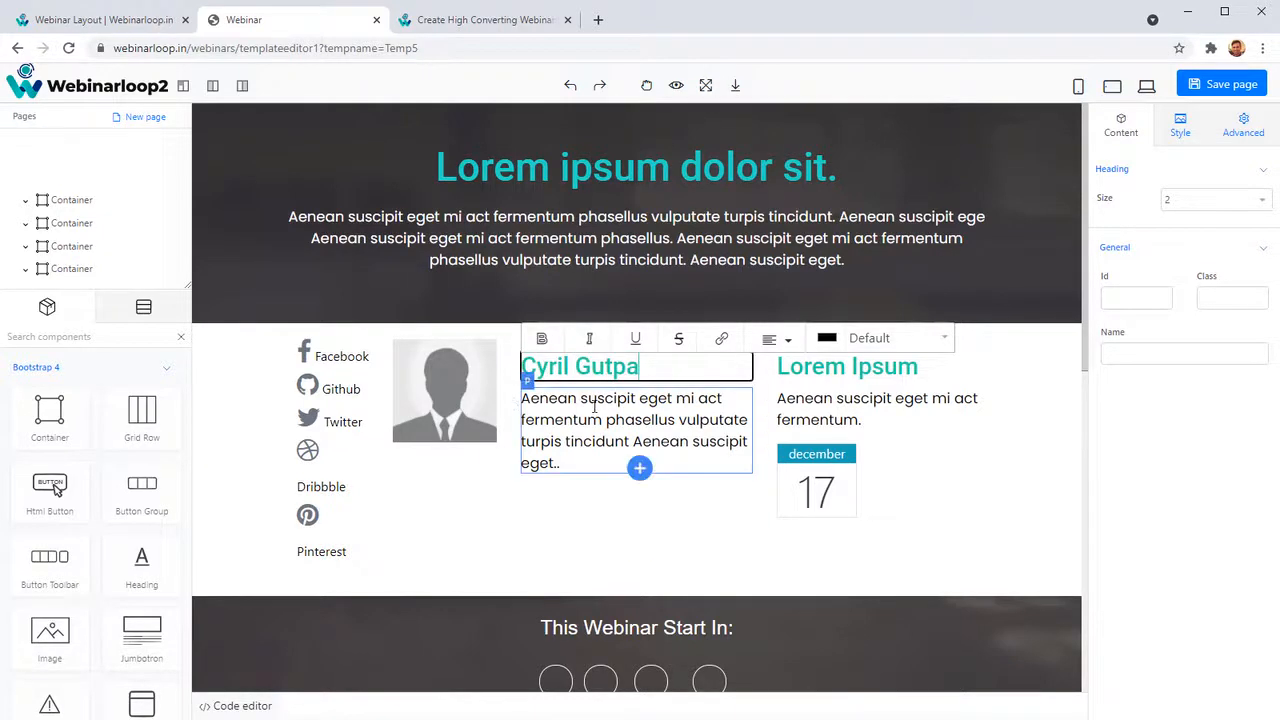
- Delete the placeholder profile photo next to the presenter's heading
click(458, 412)
click(604, 398)
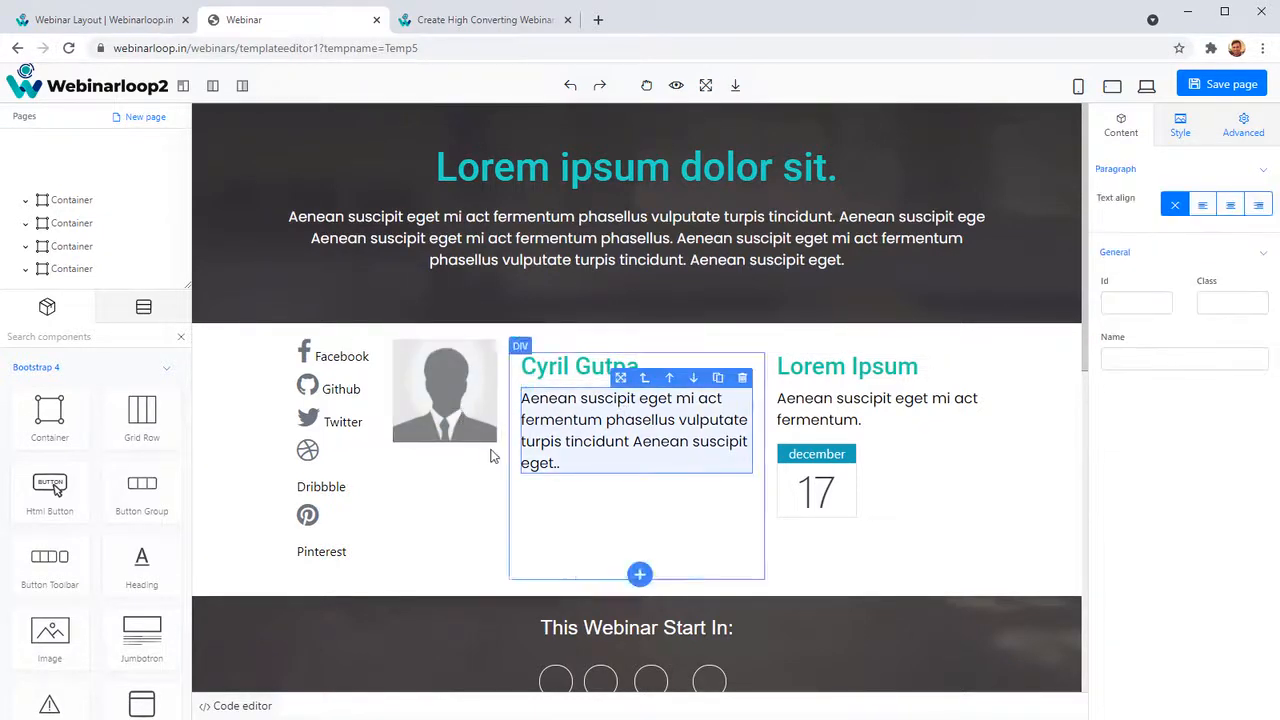
click(447, 432)
click(488, 333)
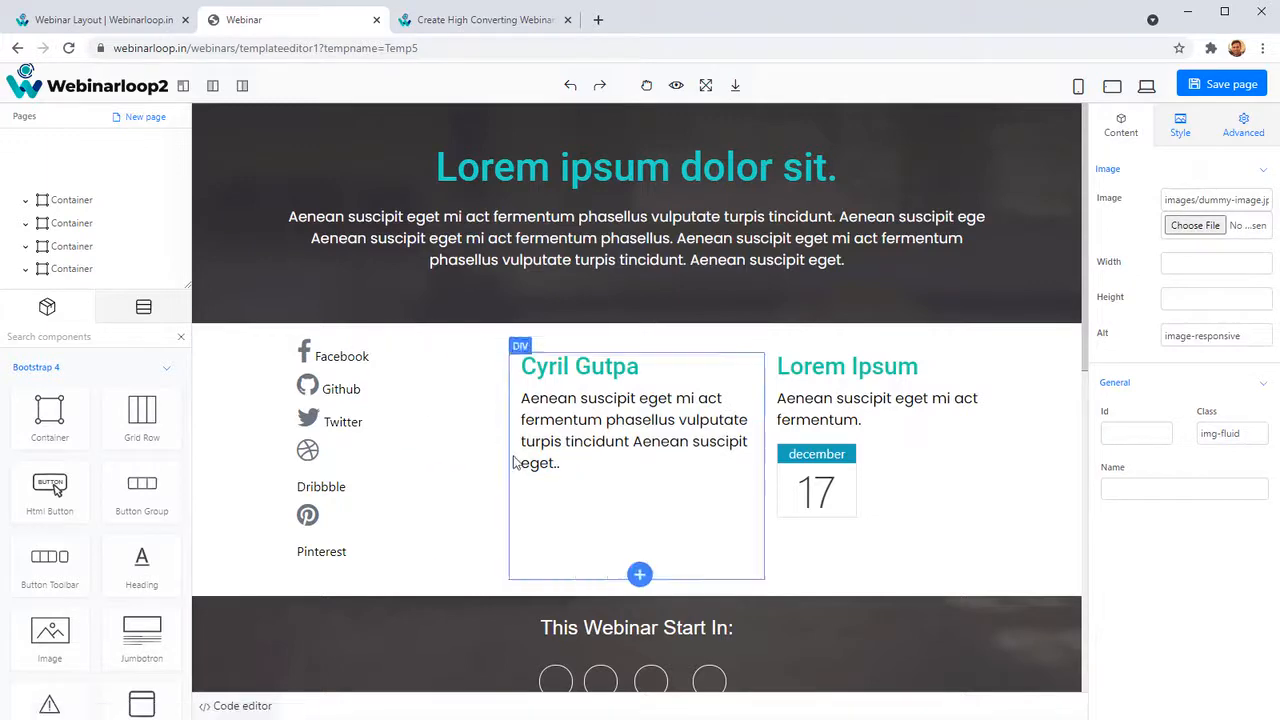
click(723, 460)
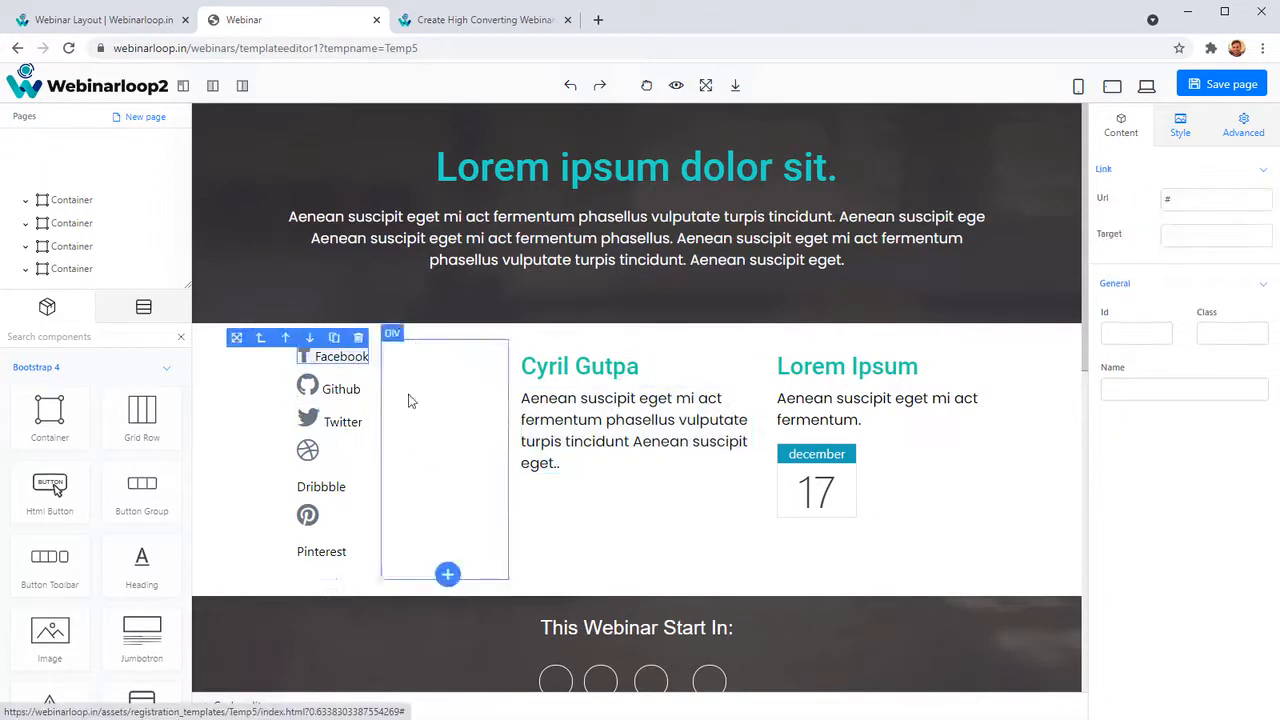
- Look over the rest of the registration page and save the customized template
scroll(600, 460, down, 3)
scroll(586, 443, down, 3)
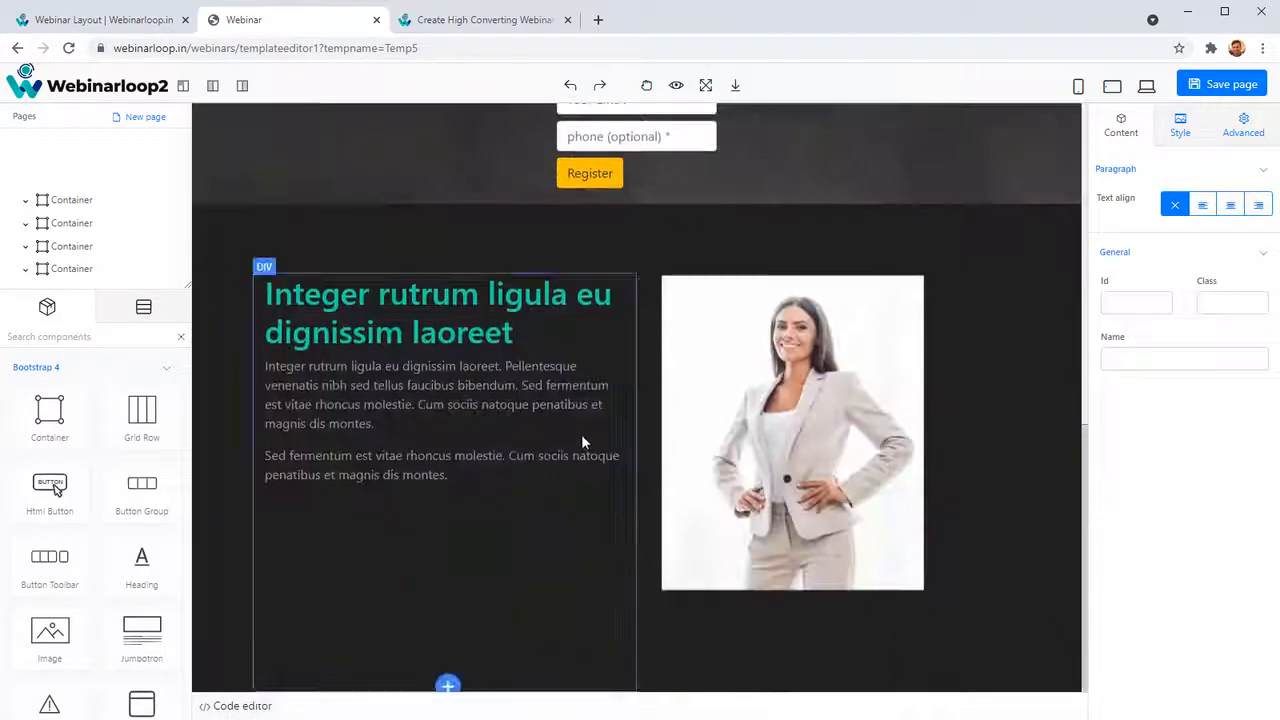
scroll(391, 166, up, 5)
click(1222, 85)
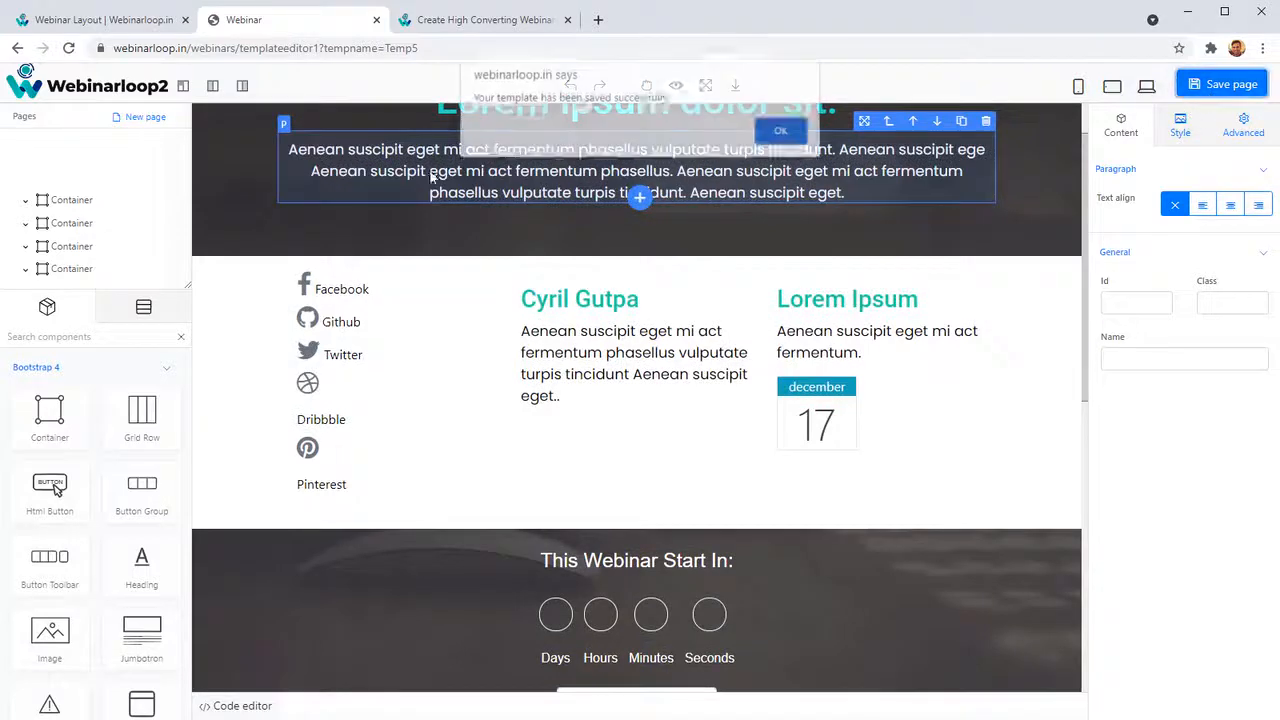
click(782, 132)
- Reopen the saved registration template from the webinar layout to check the edited presenter section, and call up its preview
click(100, 19)
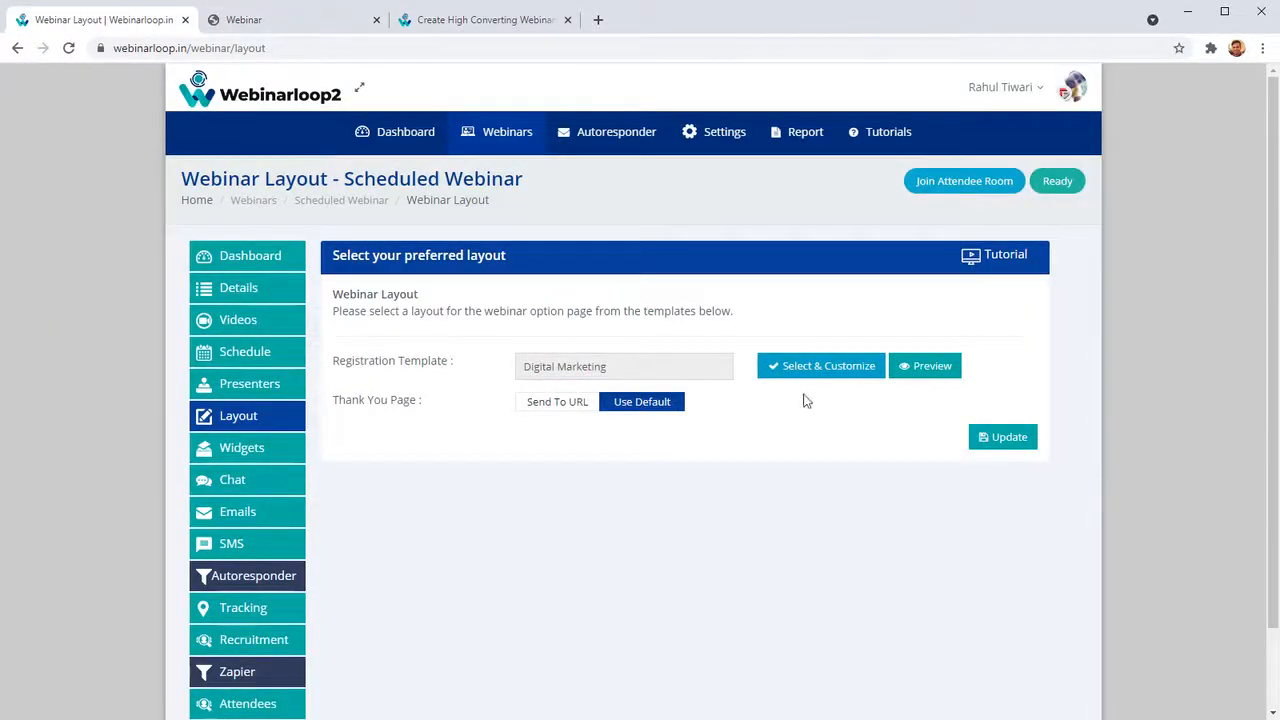
click(832, 369)
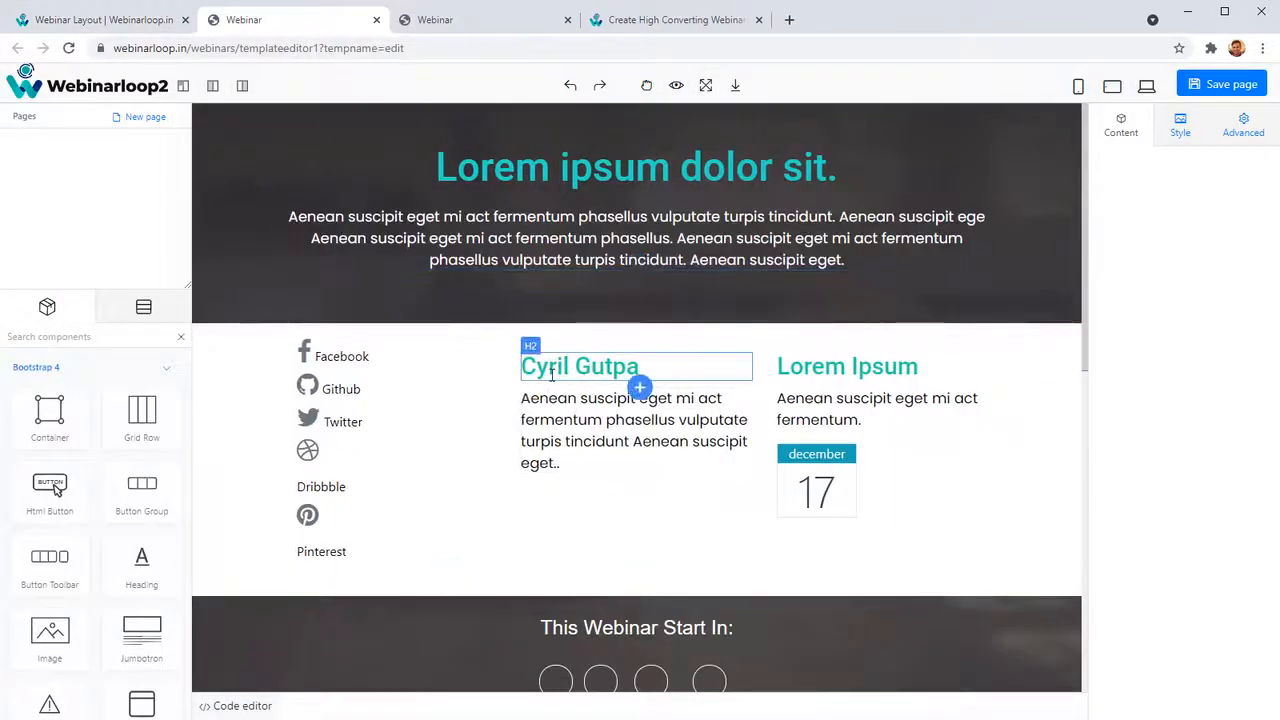
drag(562, 374, 605, 370)
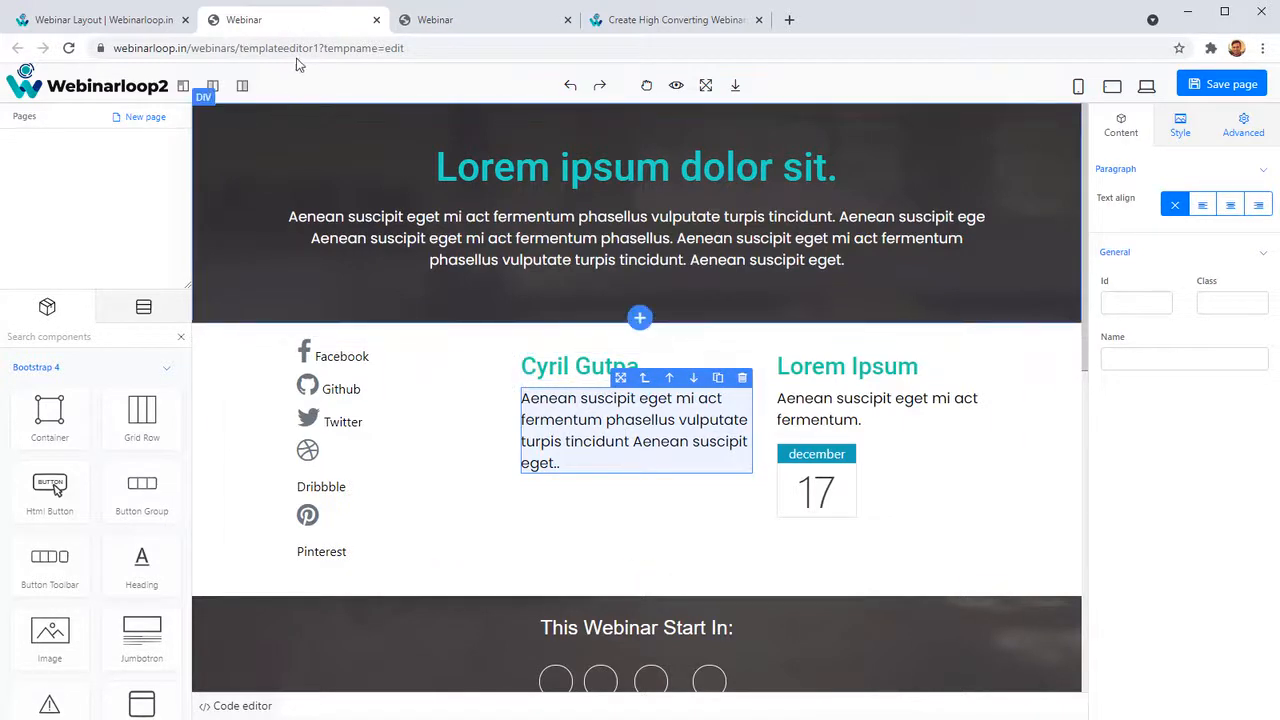
key(F5)
click(714, 146)
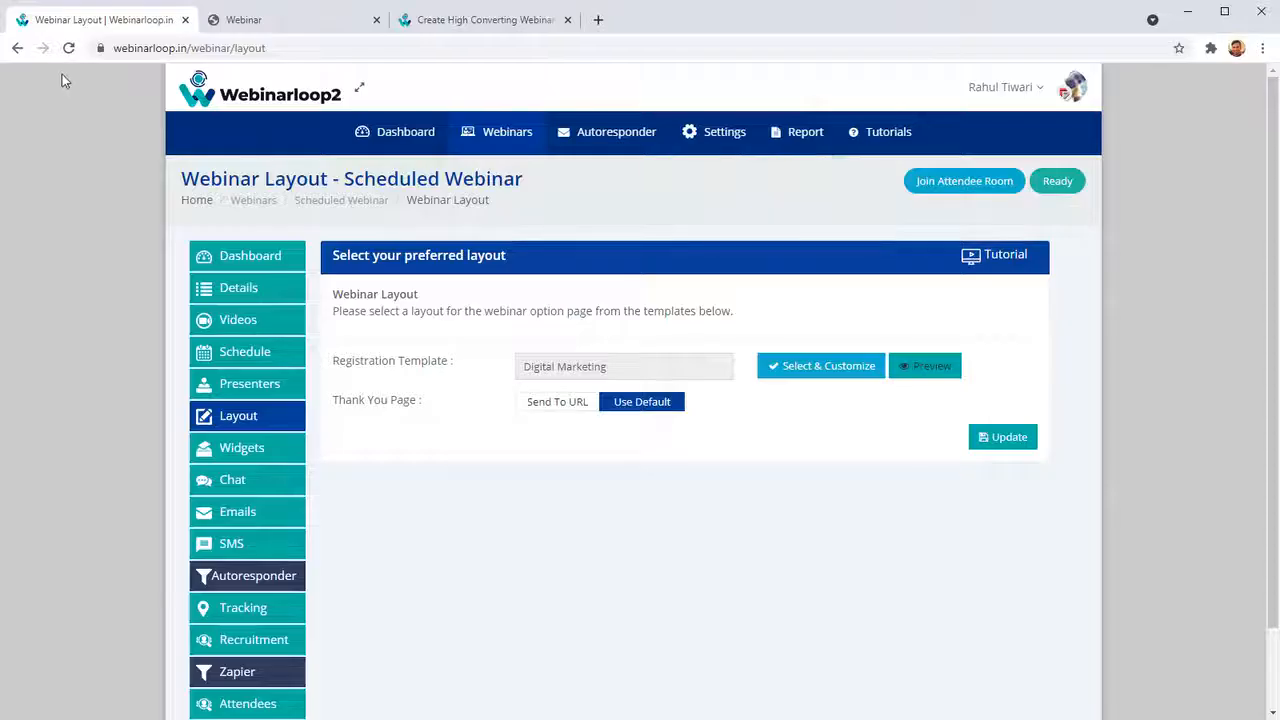
click(926, 368)
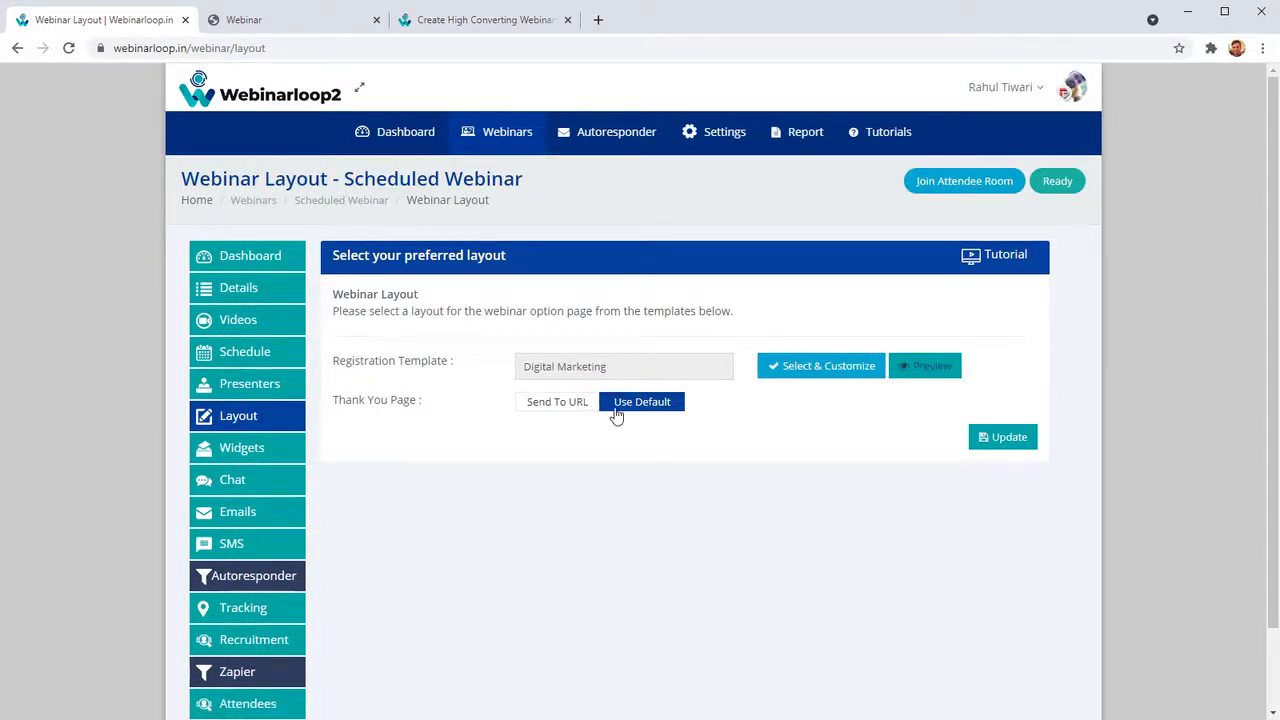
click(548, 404)
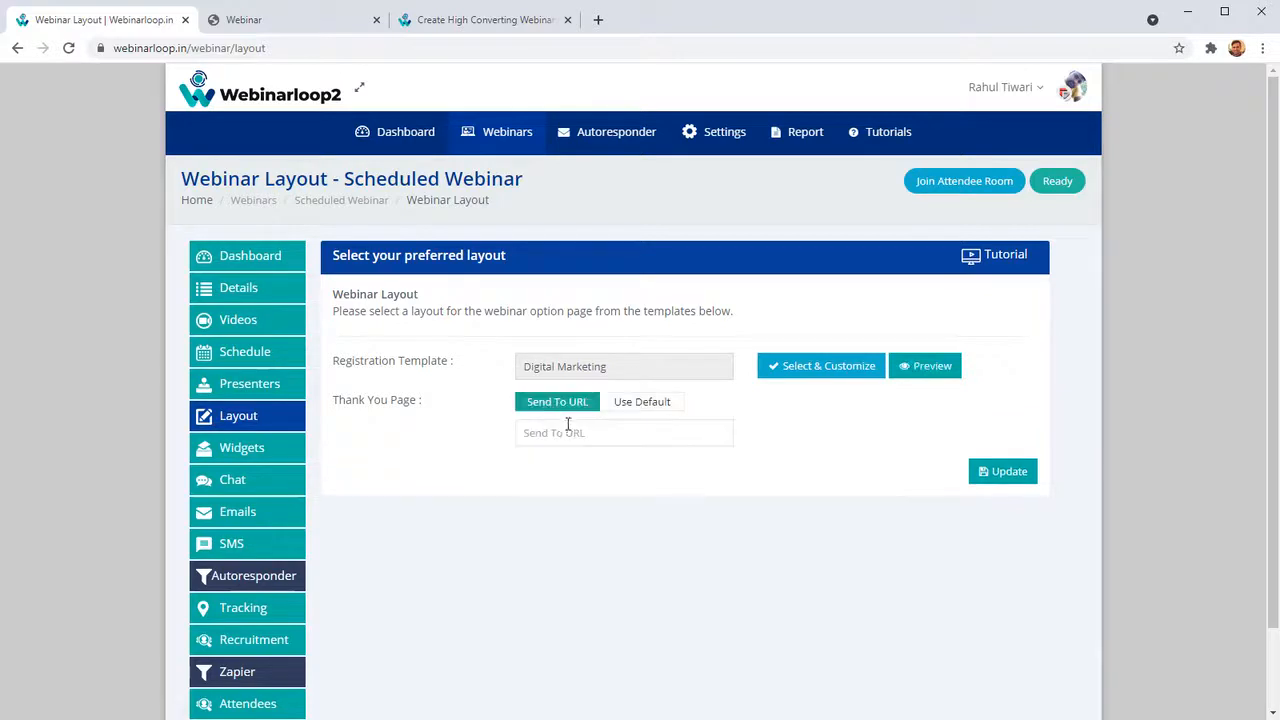
click(648, 434)
text(https://mysite.com/thankyou)
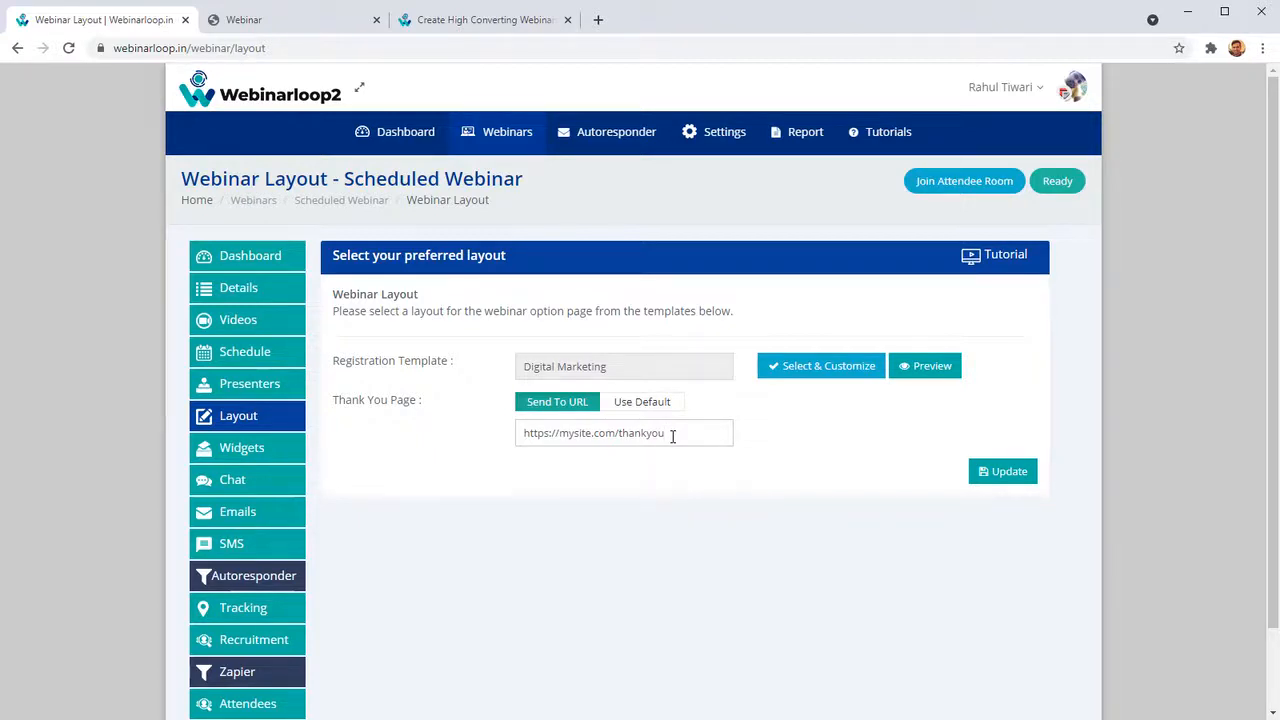
- Open the webinar's widgets and review the poll, Postifluence image and Know About Teknikforce widgets
click(287, 457)
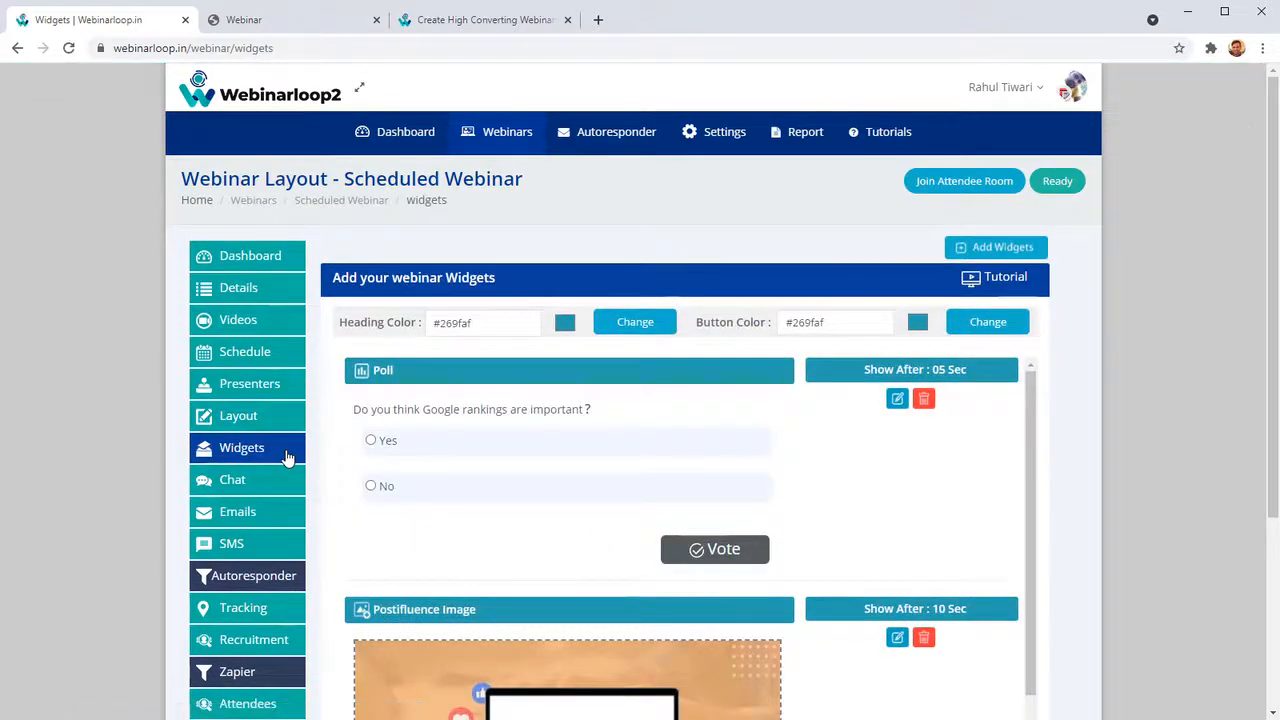
scroll(760, 426, down, 4)
scroll(808, 534, up, 2)
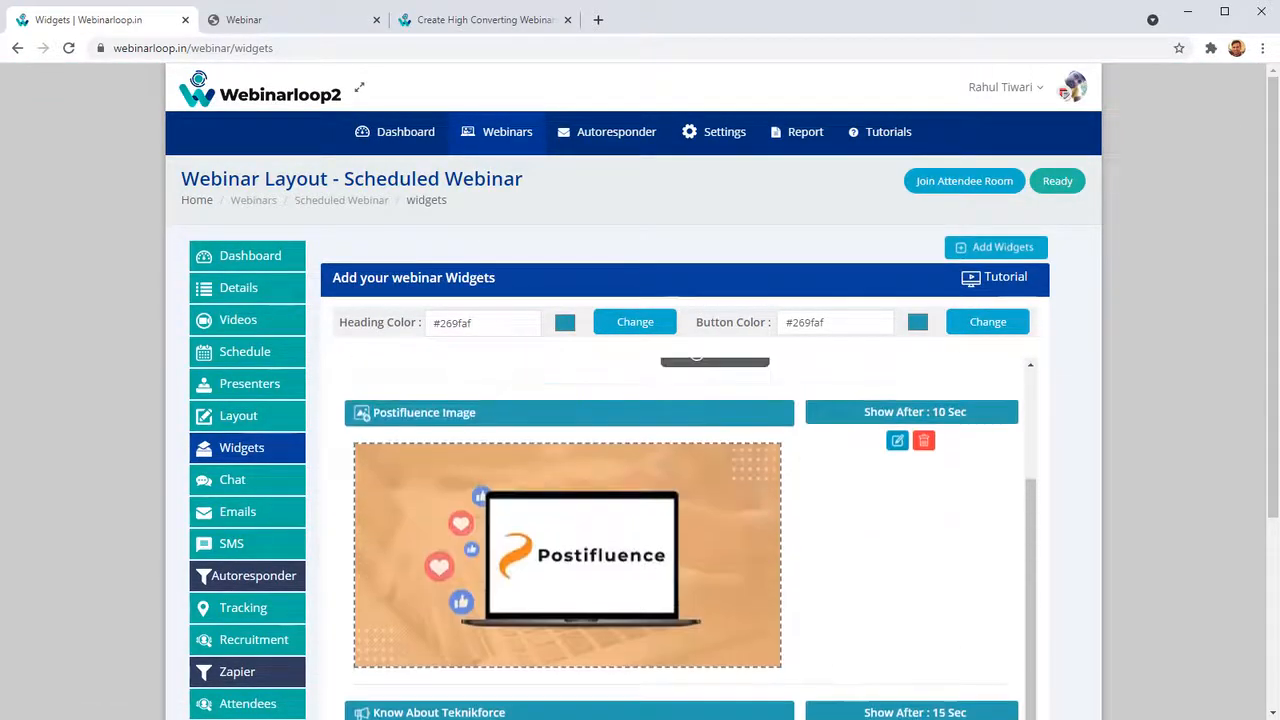
scroll(1212, 529, down, 1)
scroll(1212, 529, down, 2)
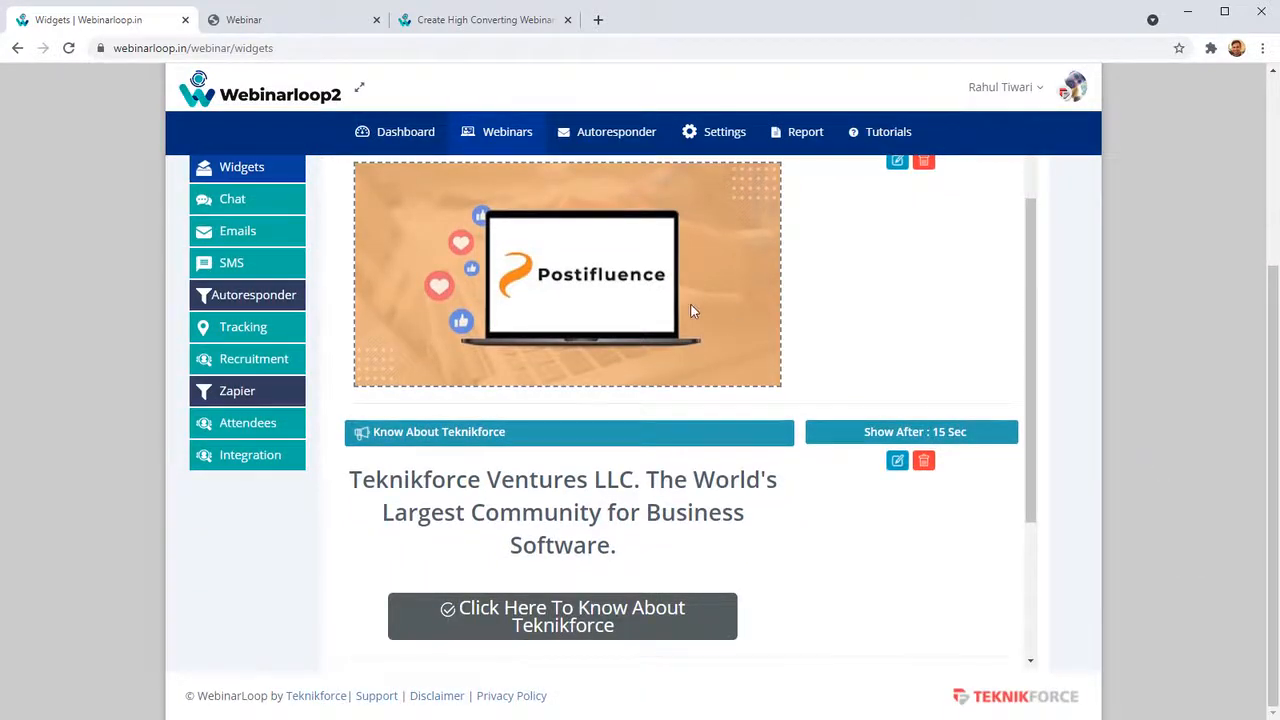
- Try the poll widget on Google rankings by choosing No and voting
scroll(694, 314, up, 2)
scroll(450, 460, up, 4)
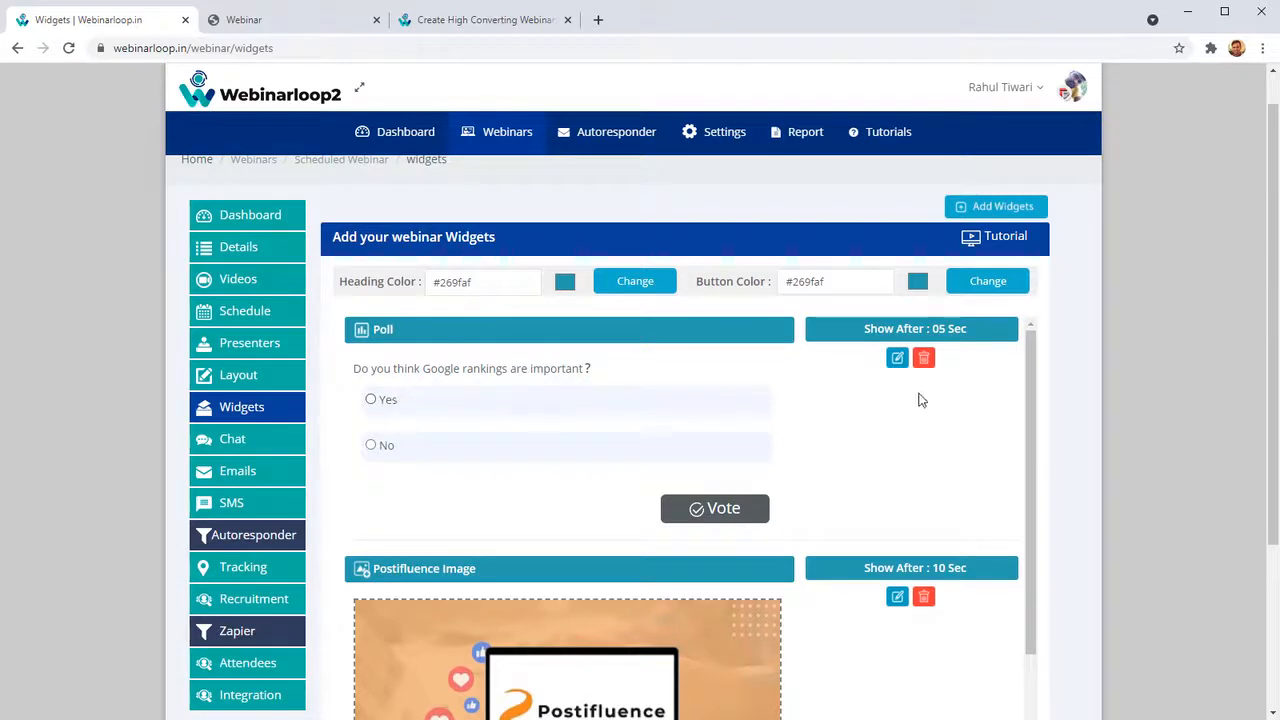
click(374, 445)
click(741, 519)
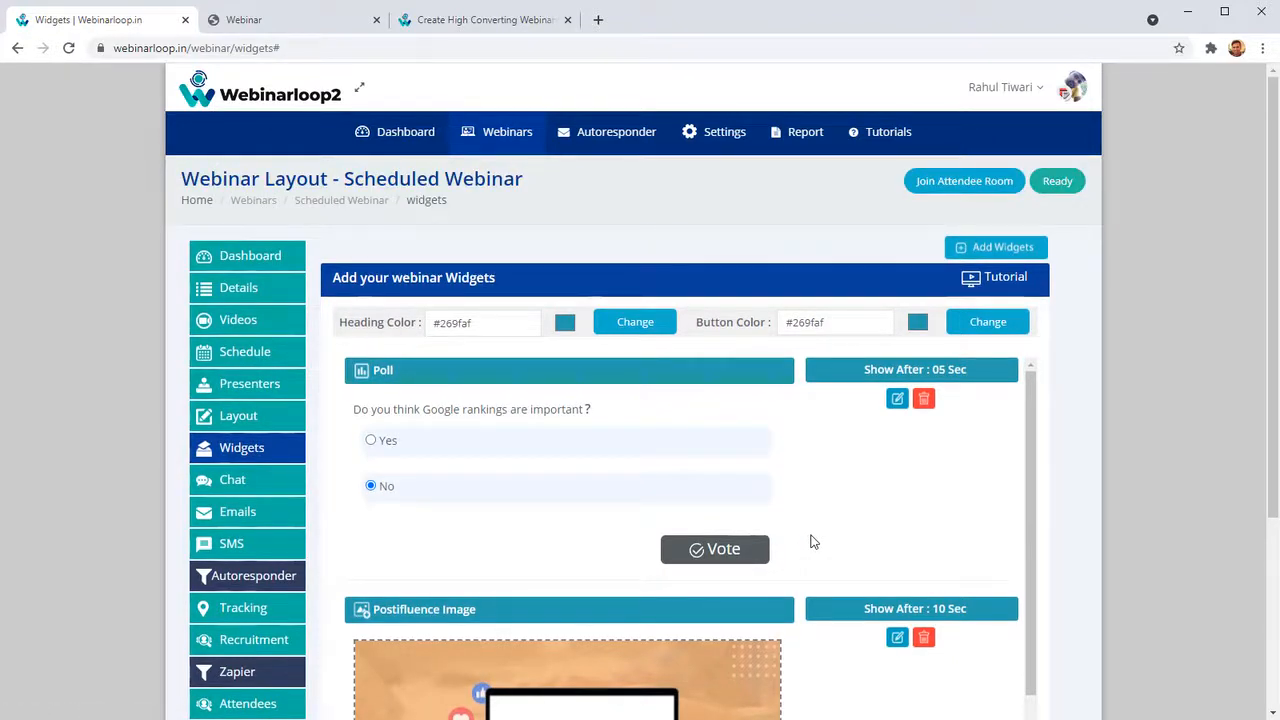
- Examine the Postifluence image and Know About Teknikforce widgets, including their headings and Show After times
scroll(803, 540, down, 3)
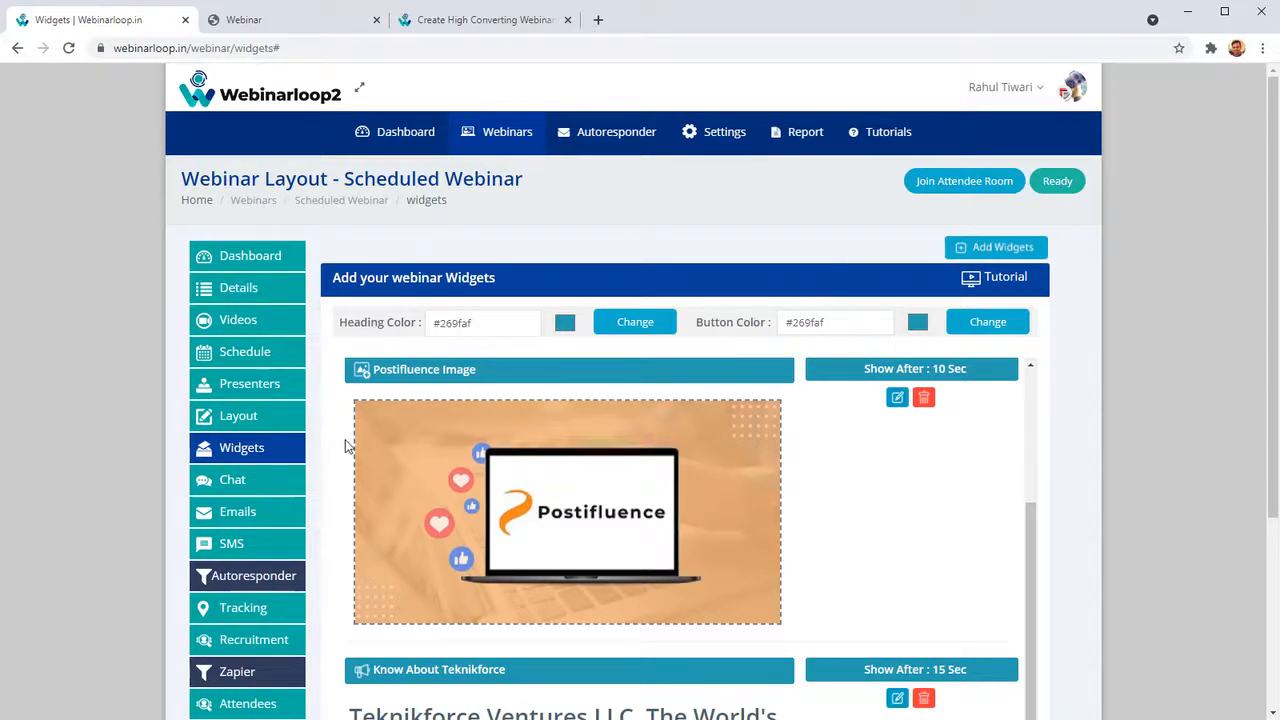
drag(837, 389, 977, 409)
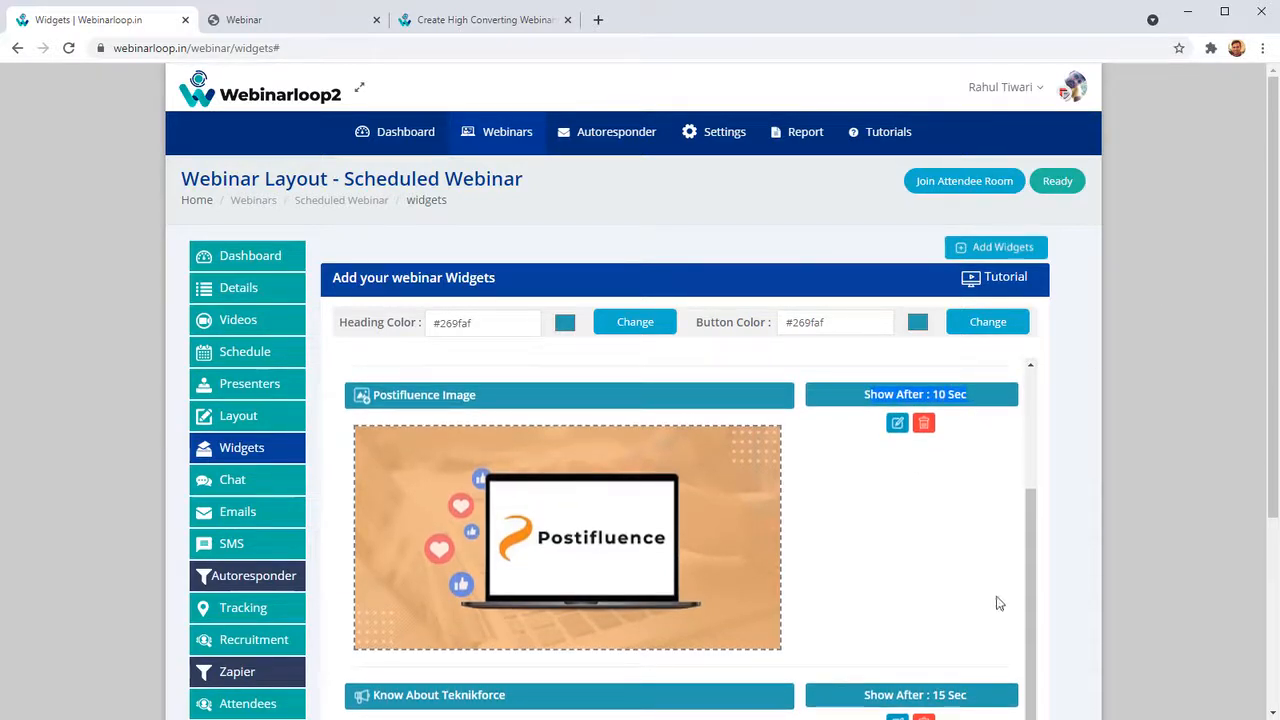
scroll(997, 603, down, 3)
scroll(644, 533, down, 1)
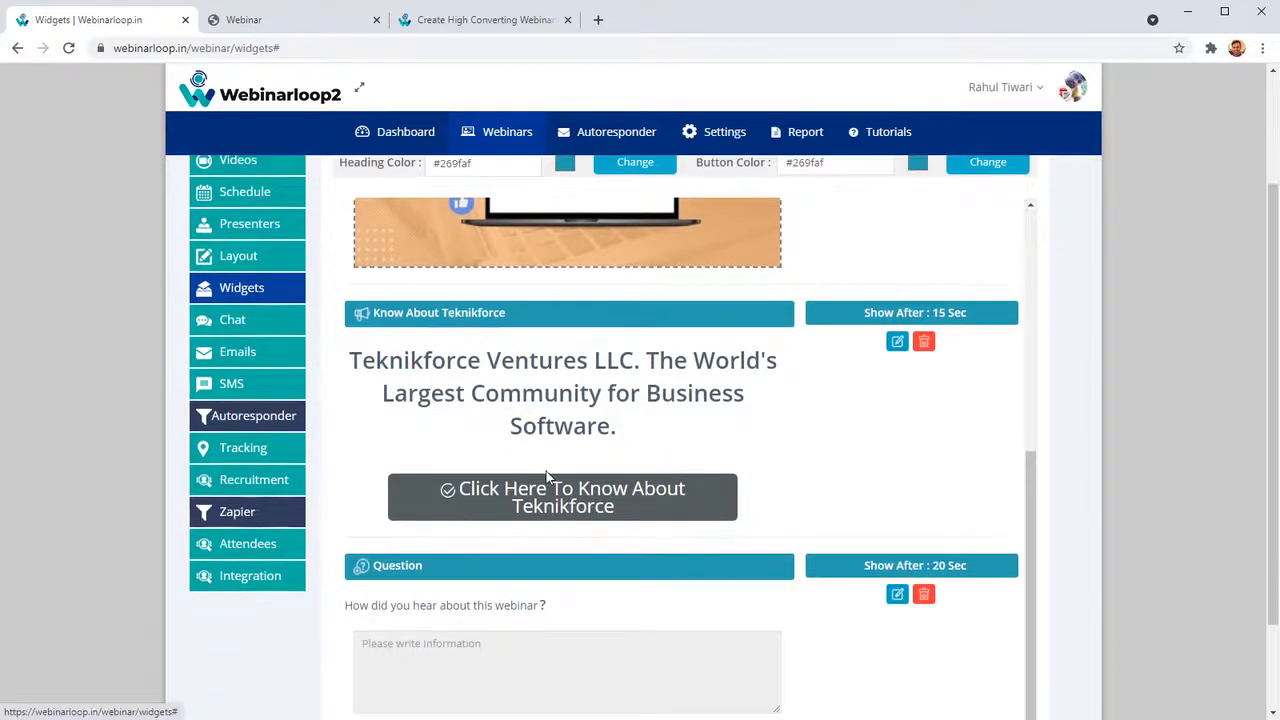
drag(388, 325, 485, 305)
click(483, 346)
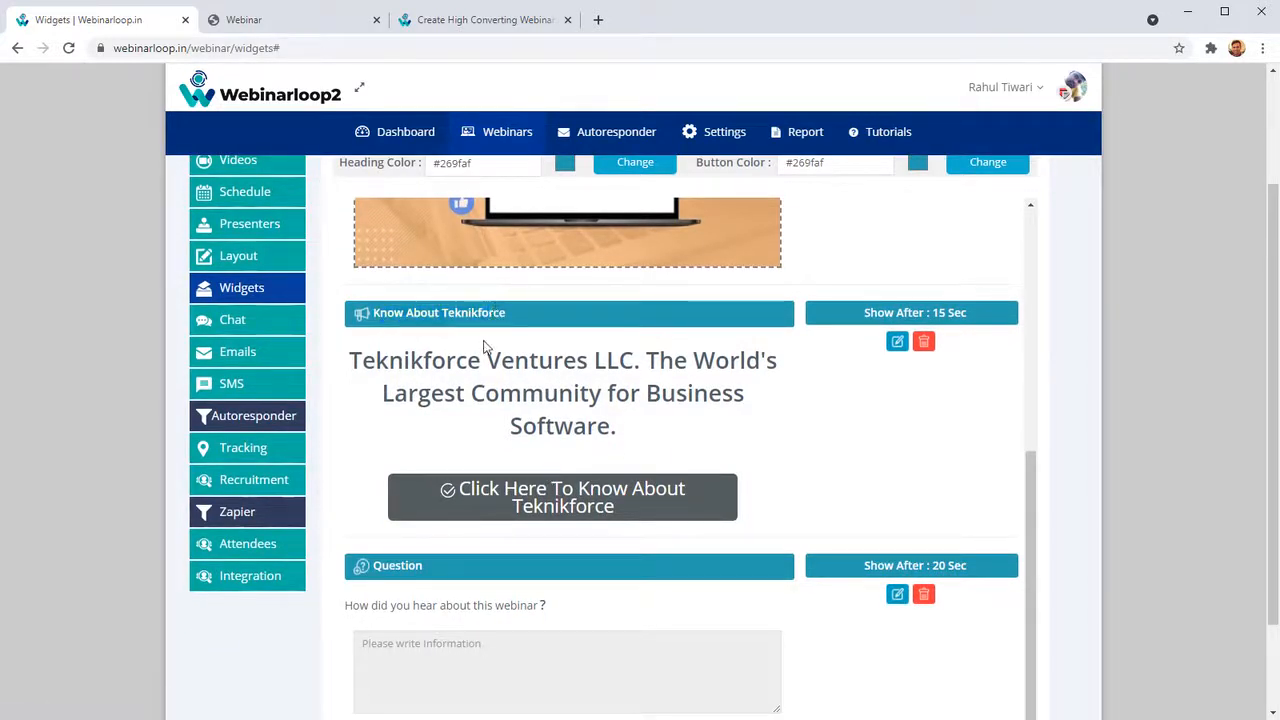
drag(462, 360, 578, 402)
click(578, 402)
drag(931, 312, 1000, 337)
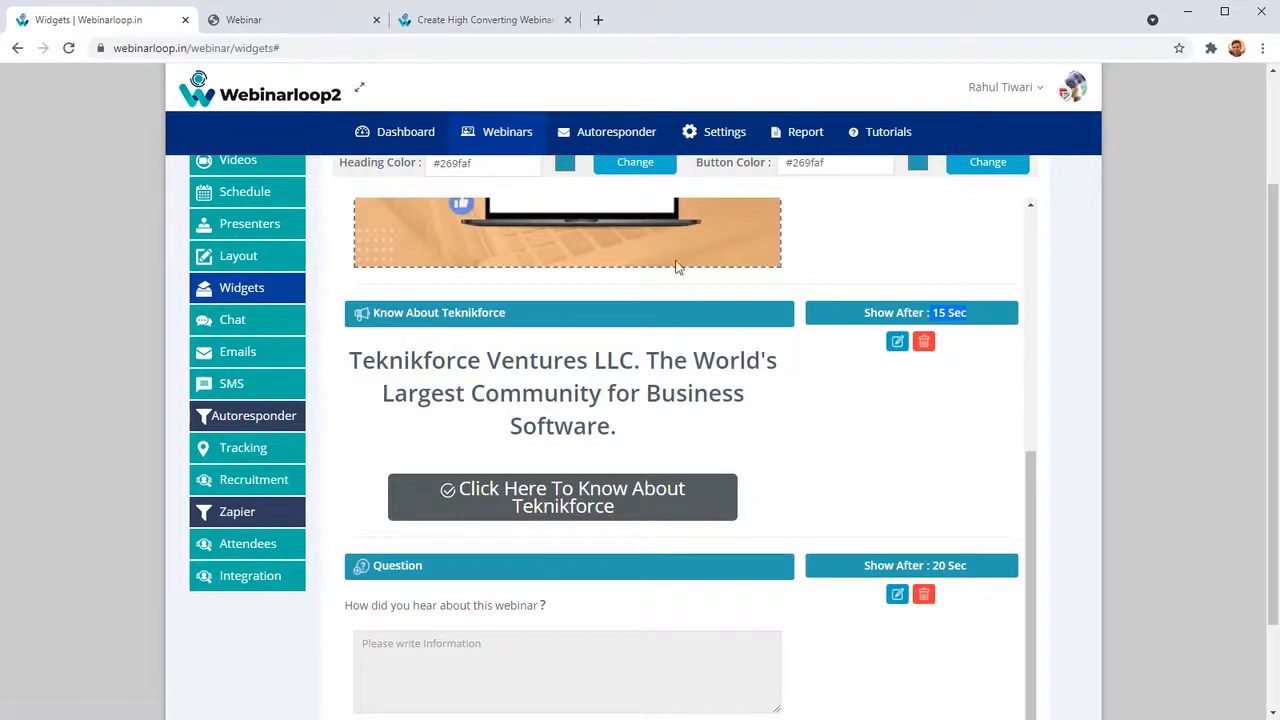
- Open the Know About Teknikforce call-to-action settings, review the heading, button text and link, and close them without updating
click(897, 341)
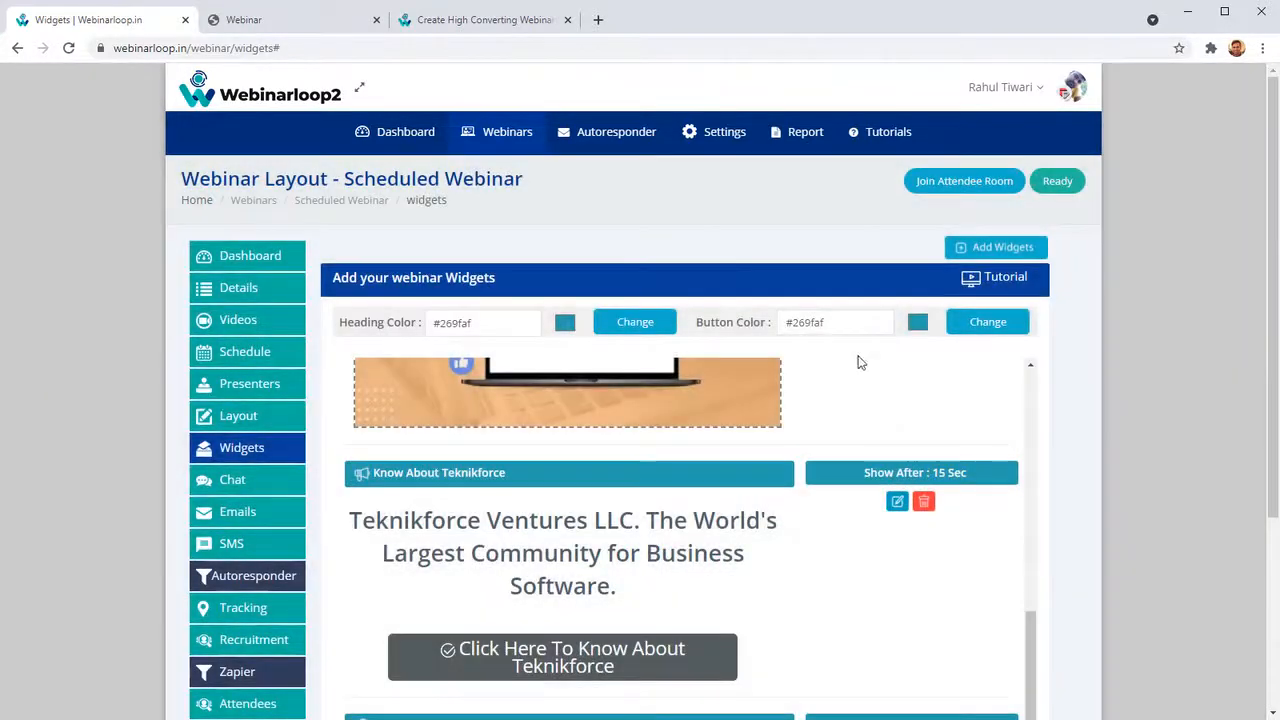
scroll(860, 420, down, 3)
click(891, 226)
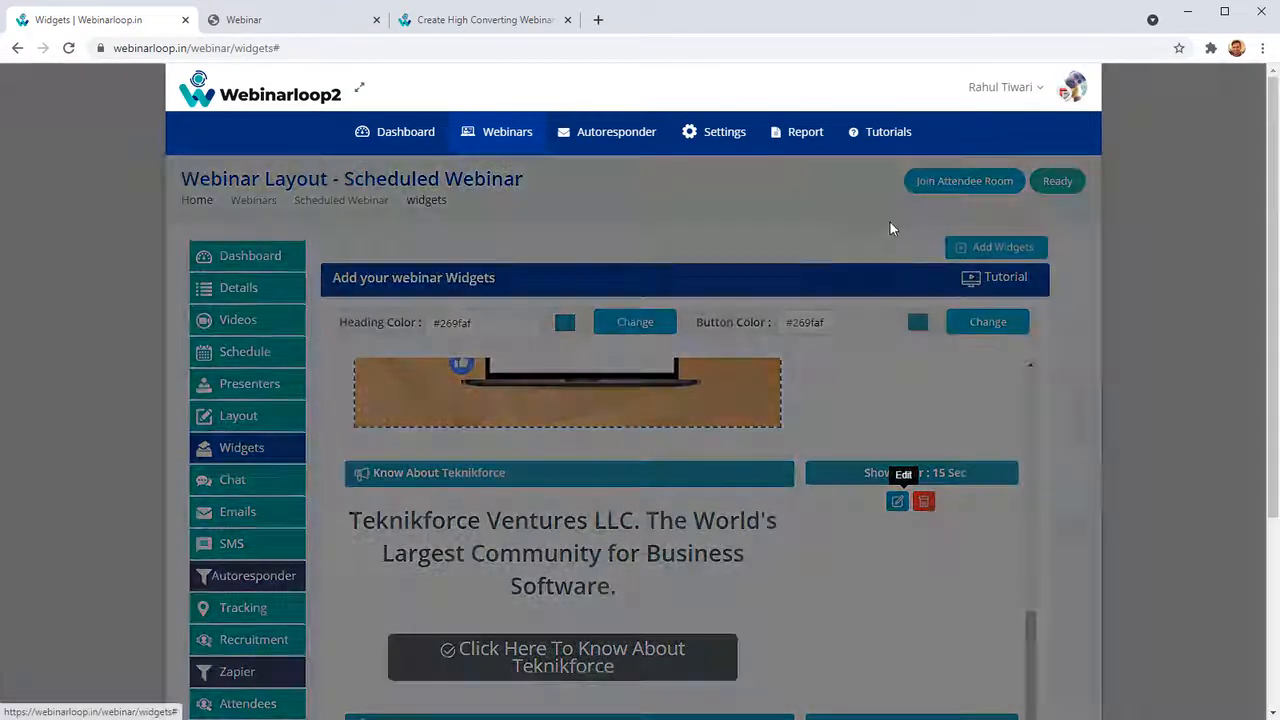
drag(530, 264, 670, 276)
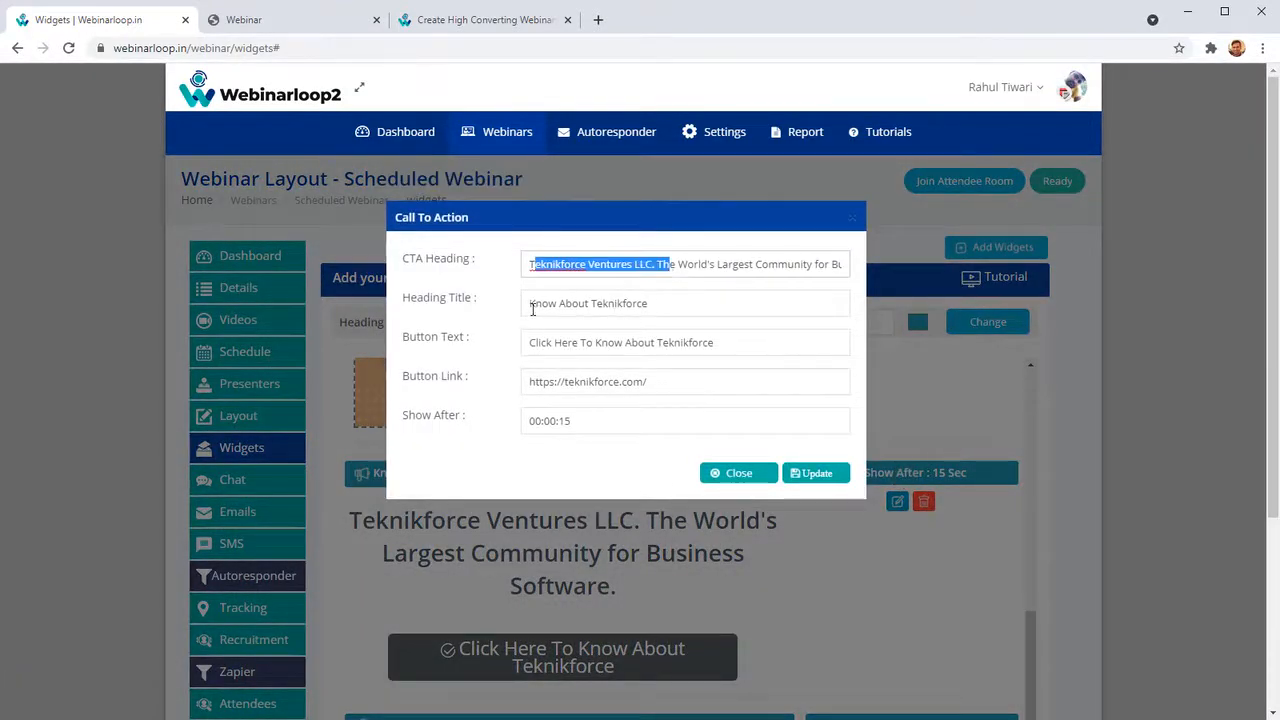
drag(552, 342, 588, 382)
click(740, 474)
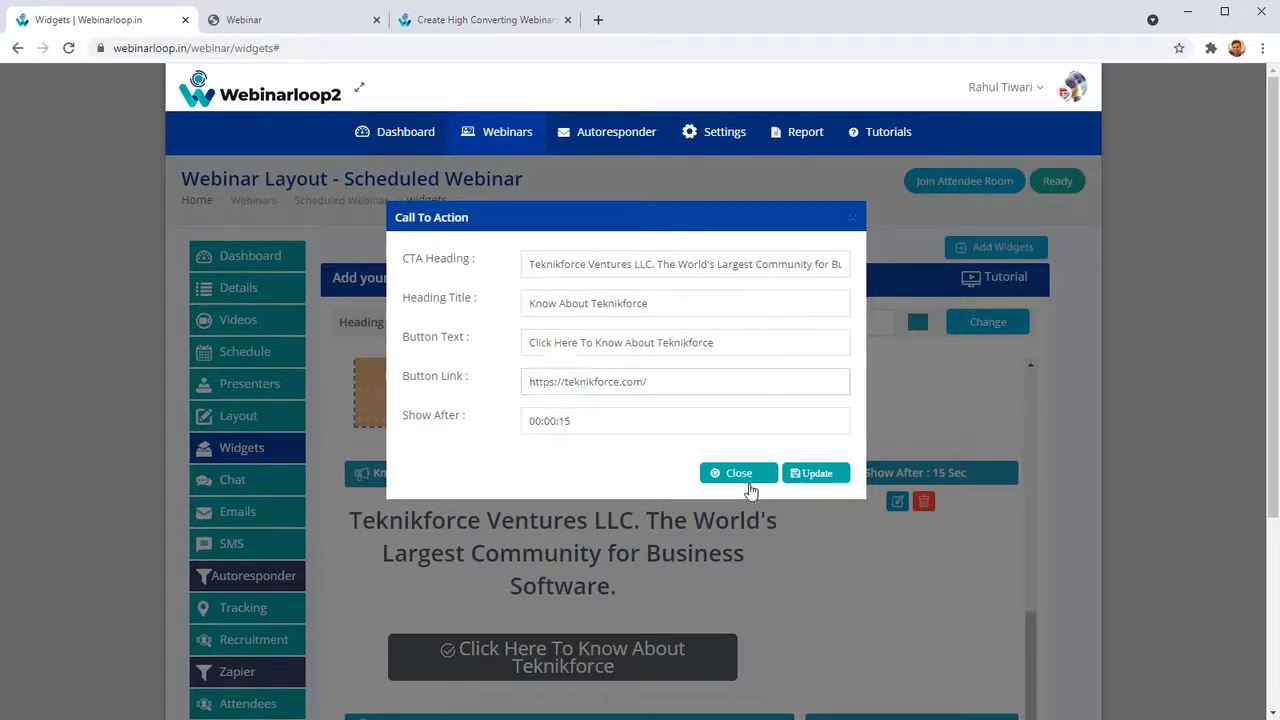
- Open the Postifluence Image widget's settings, check its redirect link, close them without updating, and view the Question widget
scroll(930, 520, up, 3)
click(895, 443)
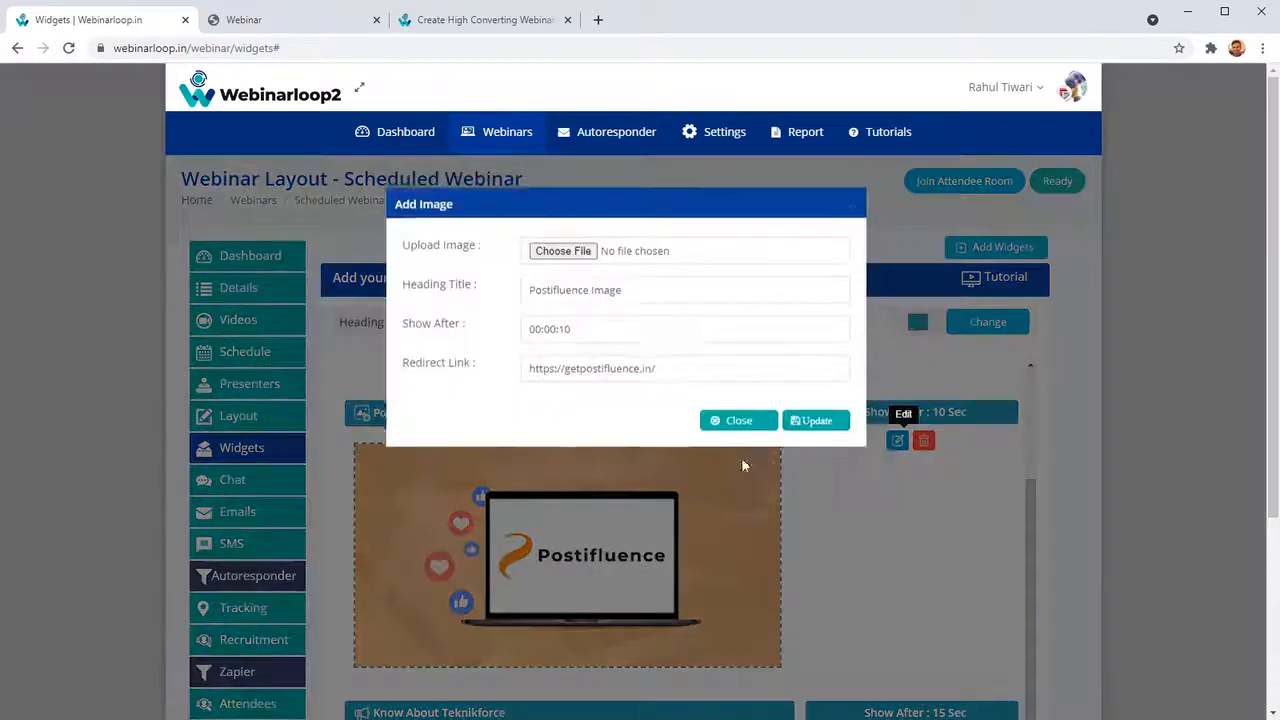
drag(601, 382, 380, 398)
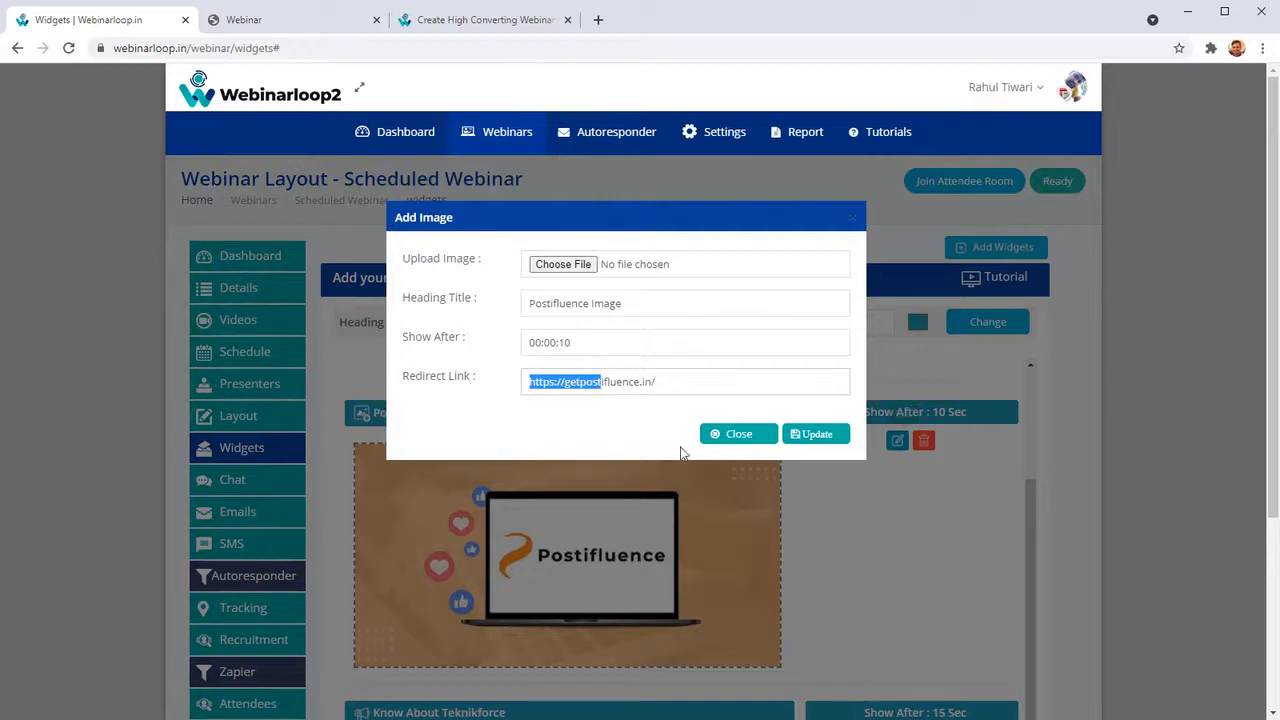
click(731, 436)
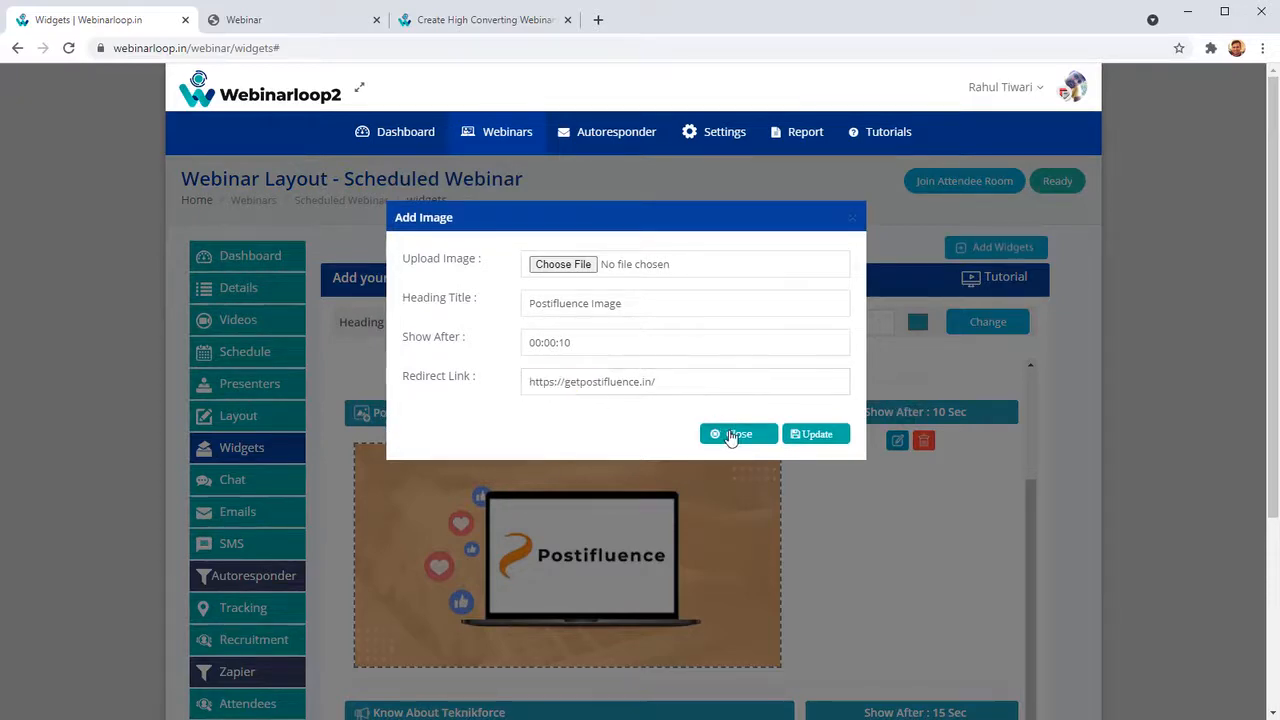
scroll(731, 436, down, 5)
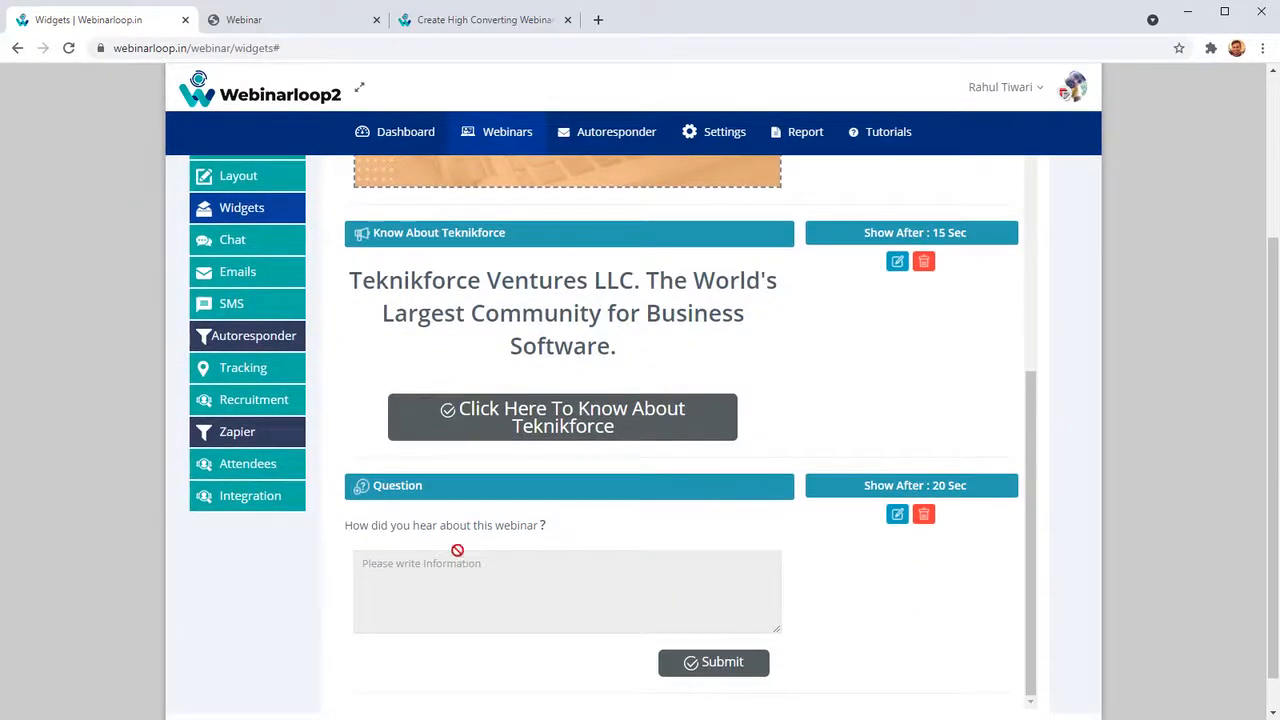
- Review the Postifluence Image, Know About Teknikforce and Question widgets with their Show After times
scroll(508, 543, up, 4)
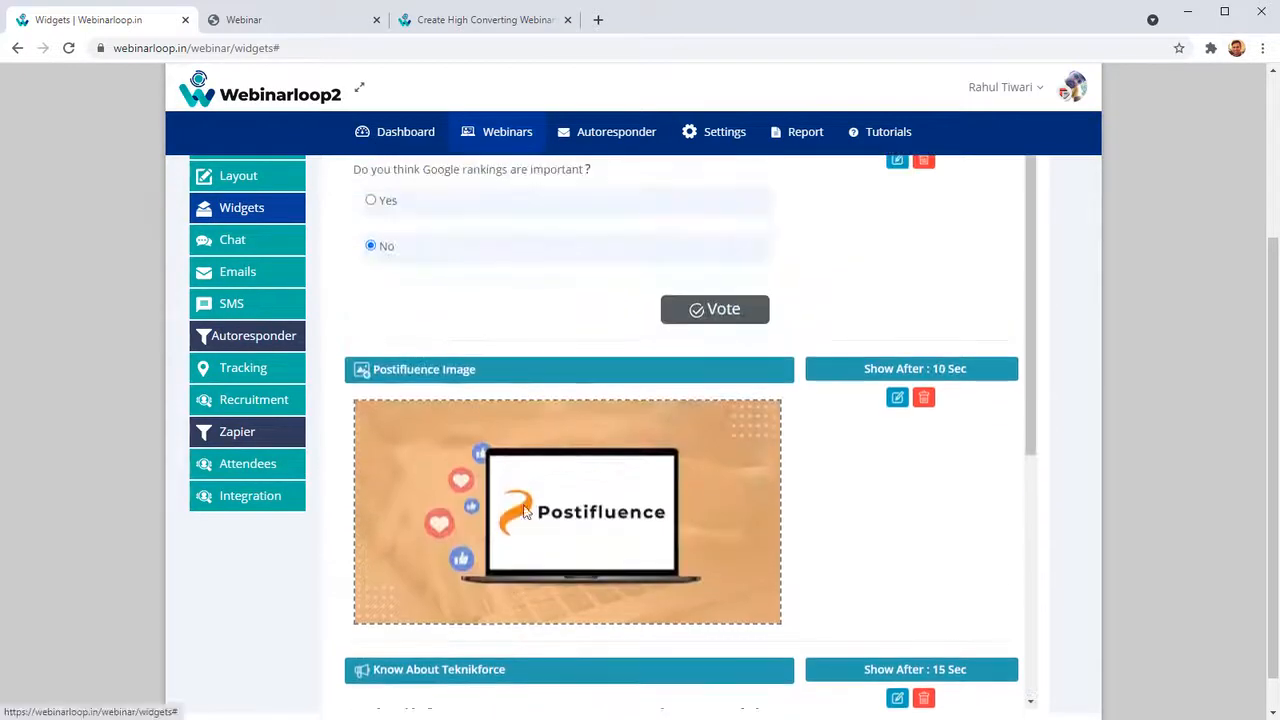
scroll(429, 334, up, 1)
scroll(435, 489, down, 4)
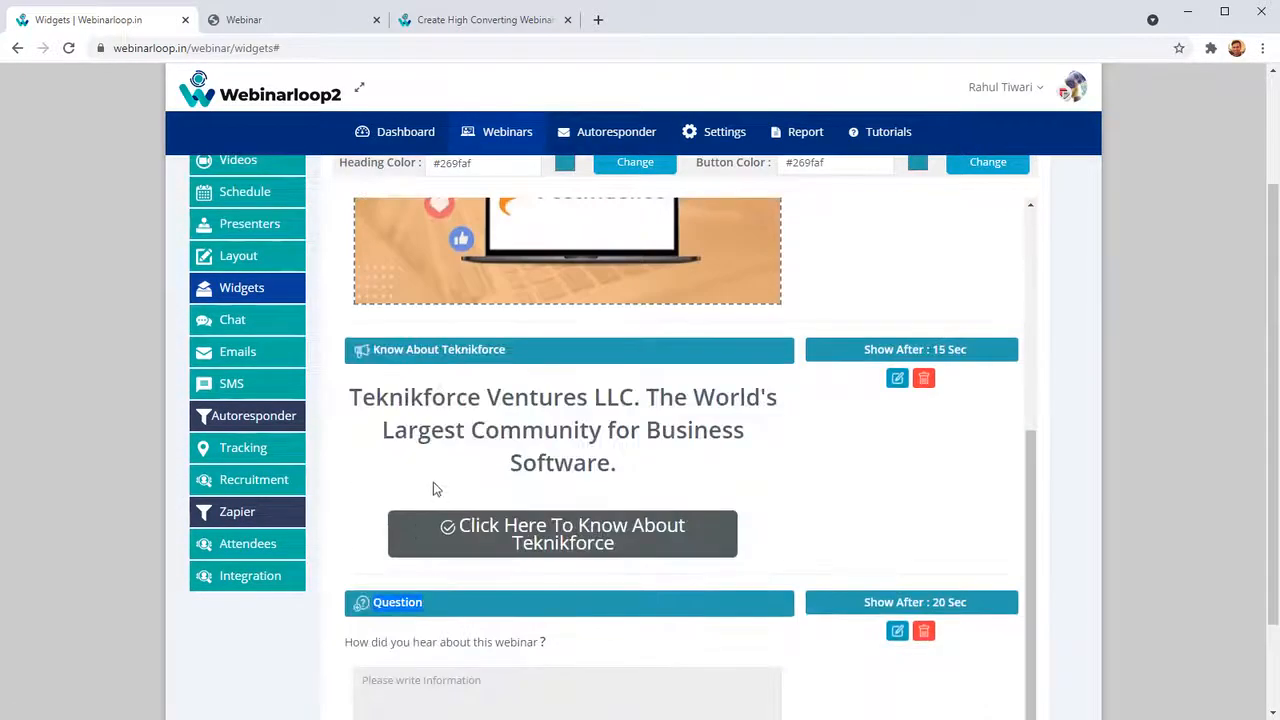
scroll(465, 480, down, 2)
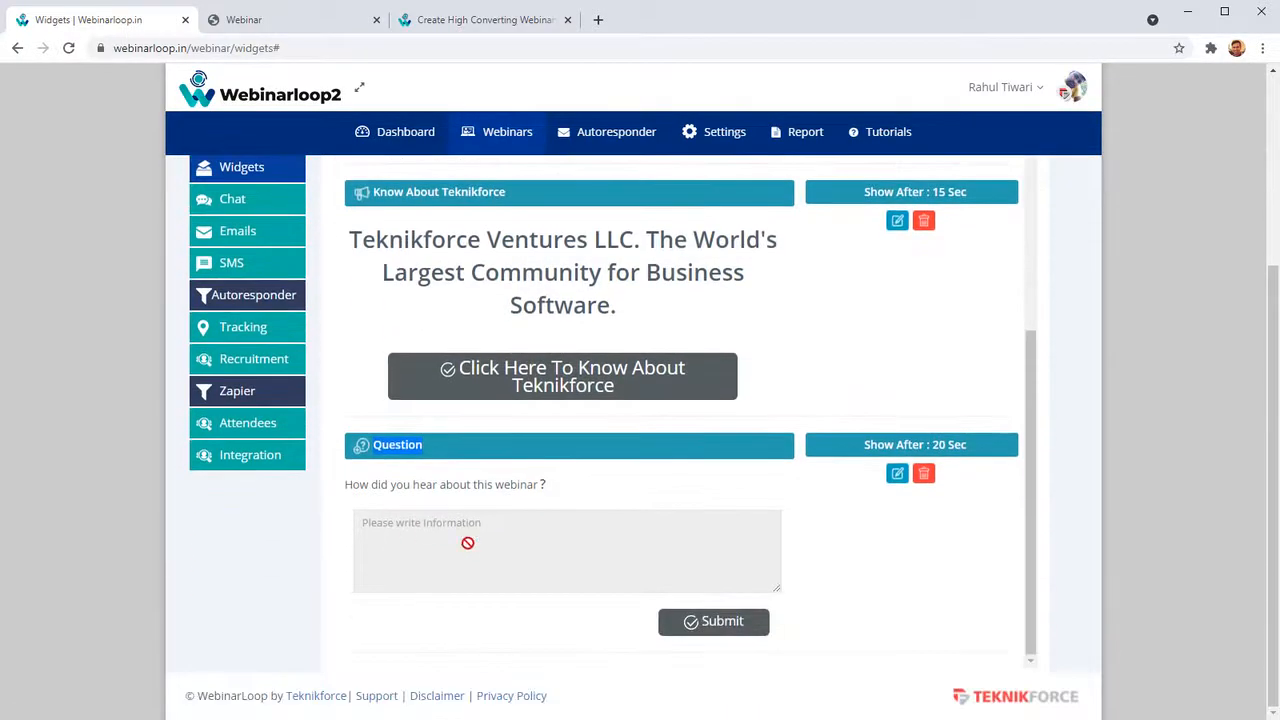
click(459, 543)
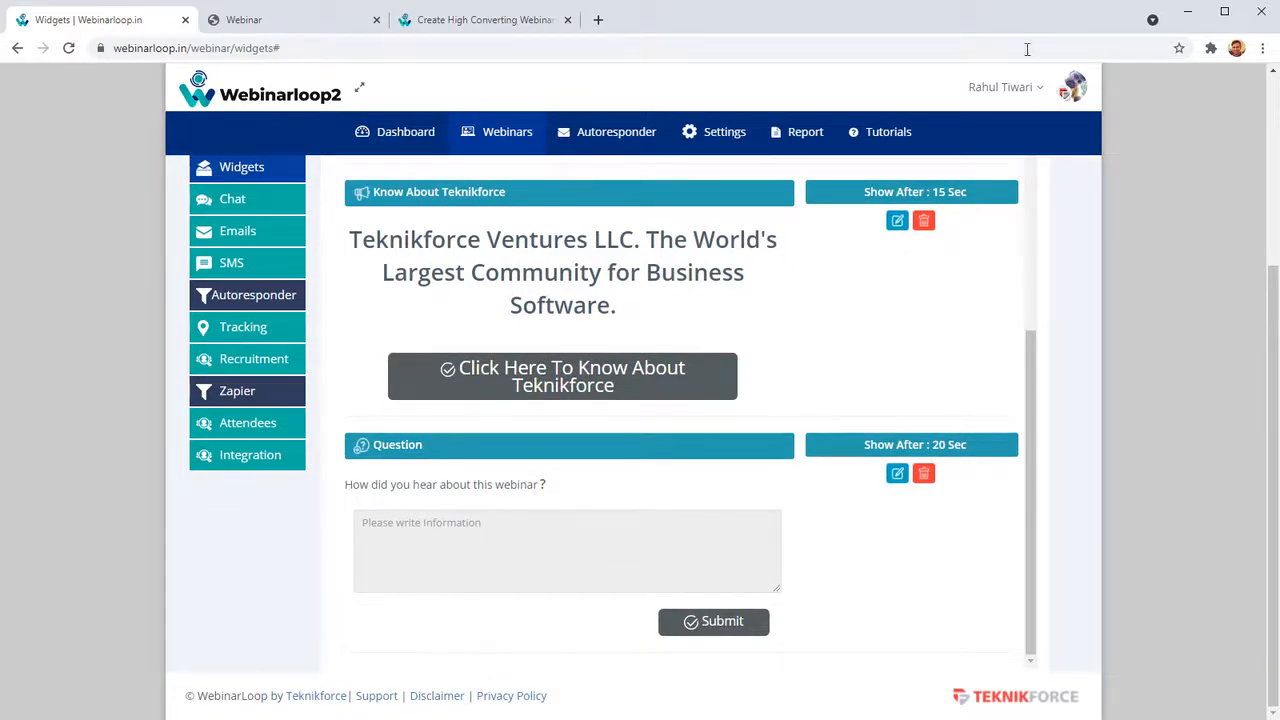
scroll(396, 272, up, 10)
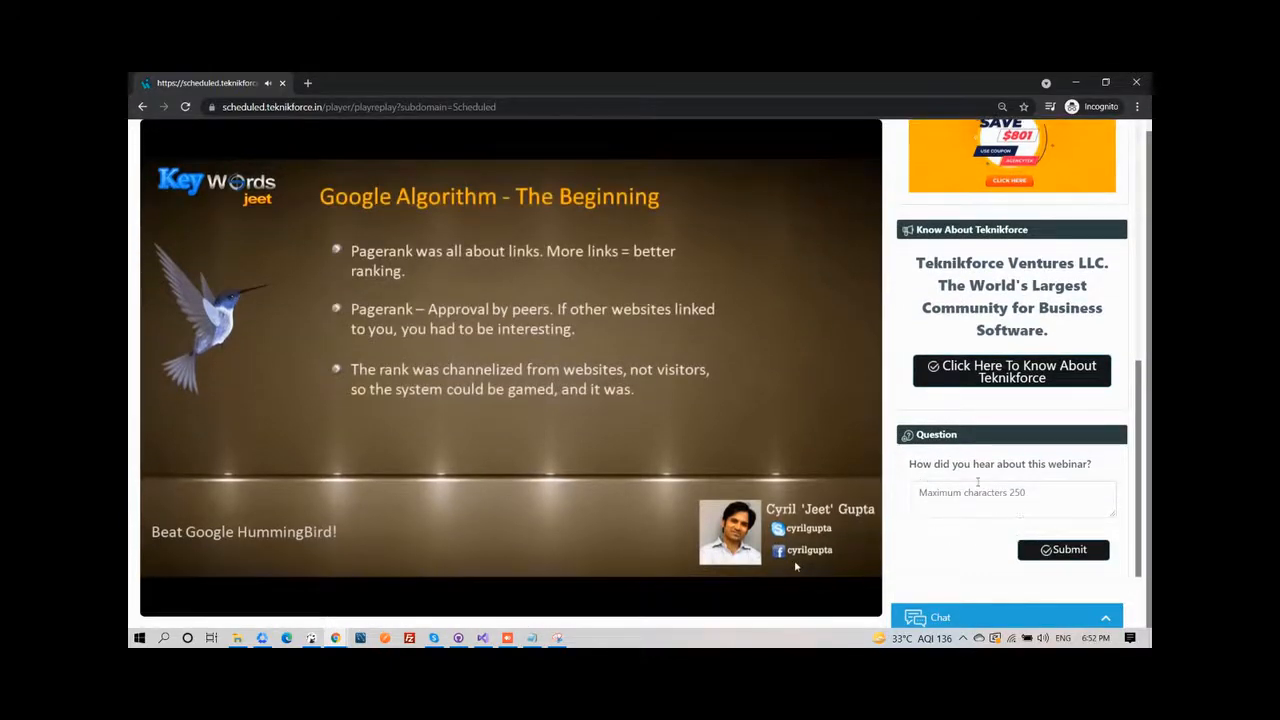
- In the attendee player, review the poll, information, banner, call-to-action and question widgets, and expand and collapse the chat
scroll(1006, 487, up, 3)
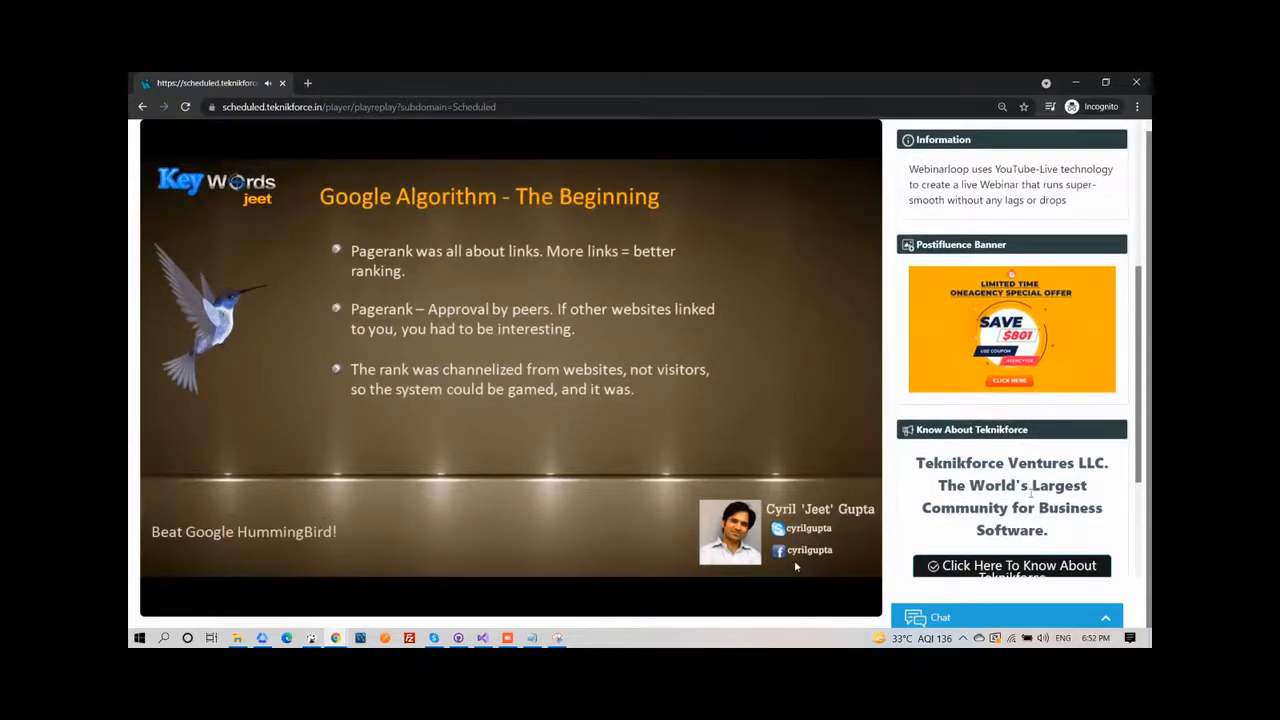
scroll(1010, 480, up, 3)
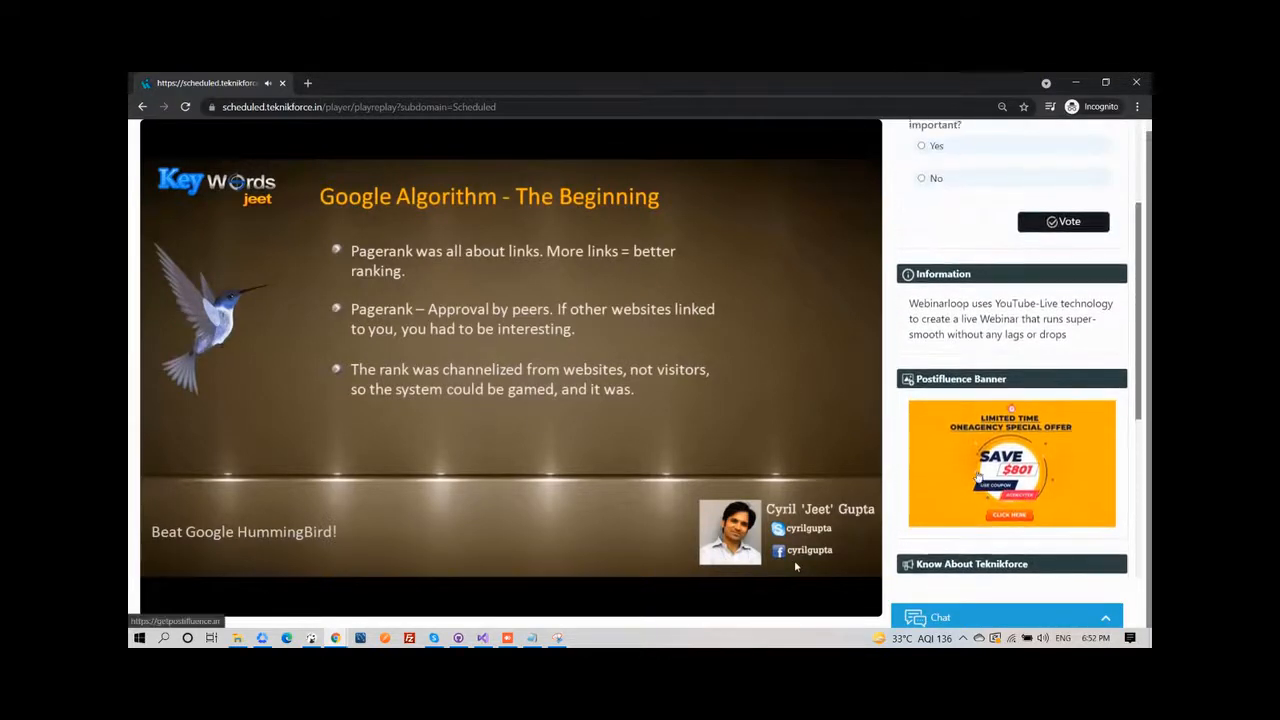
scroll(978, 477, up, 3)
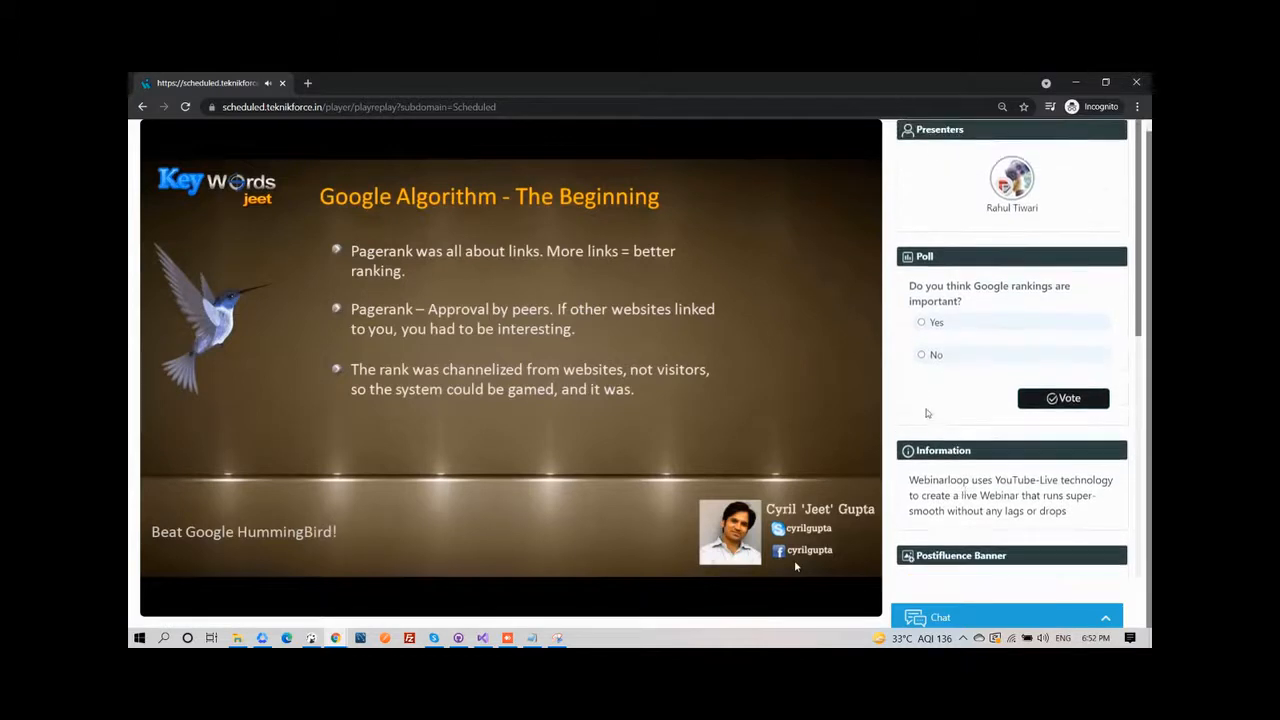
scroll(984, 386, down, 6)
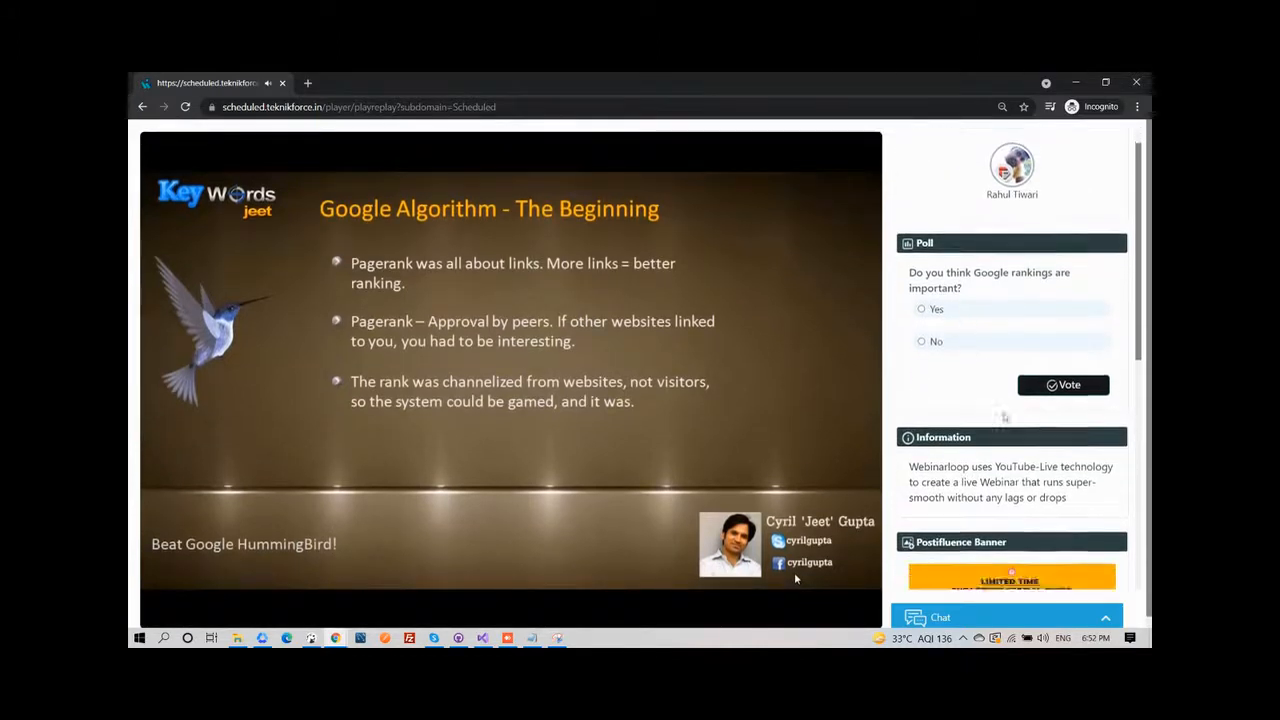
scroll(1040, 510, down, 1)
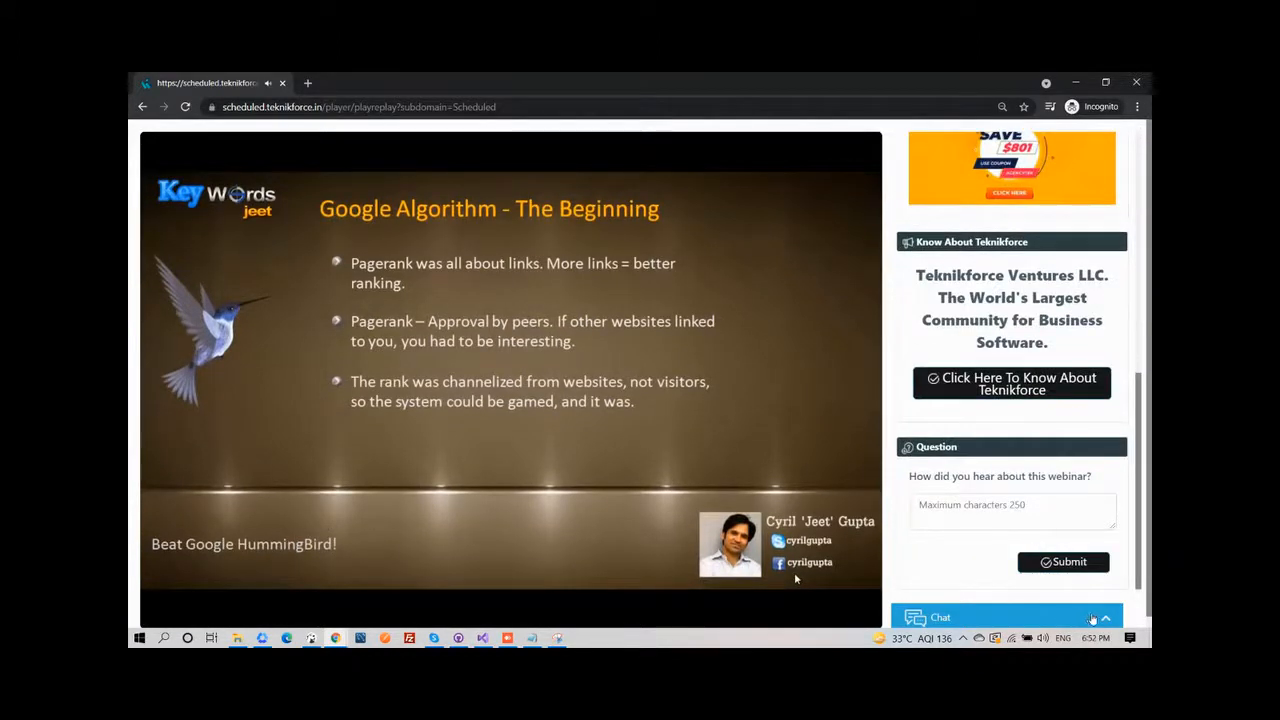
click(1093, 619)
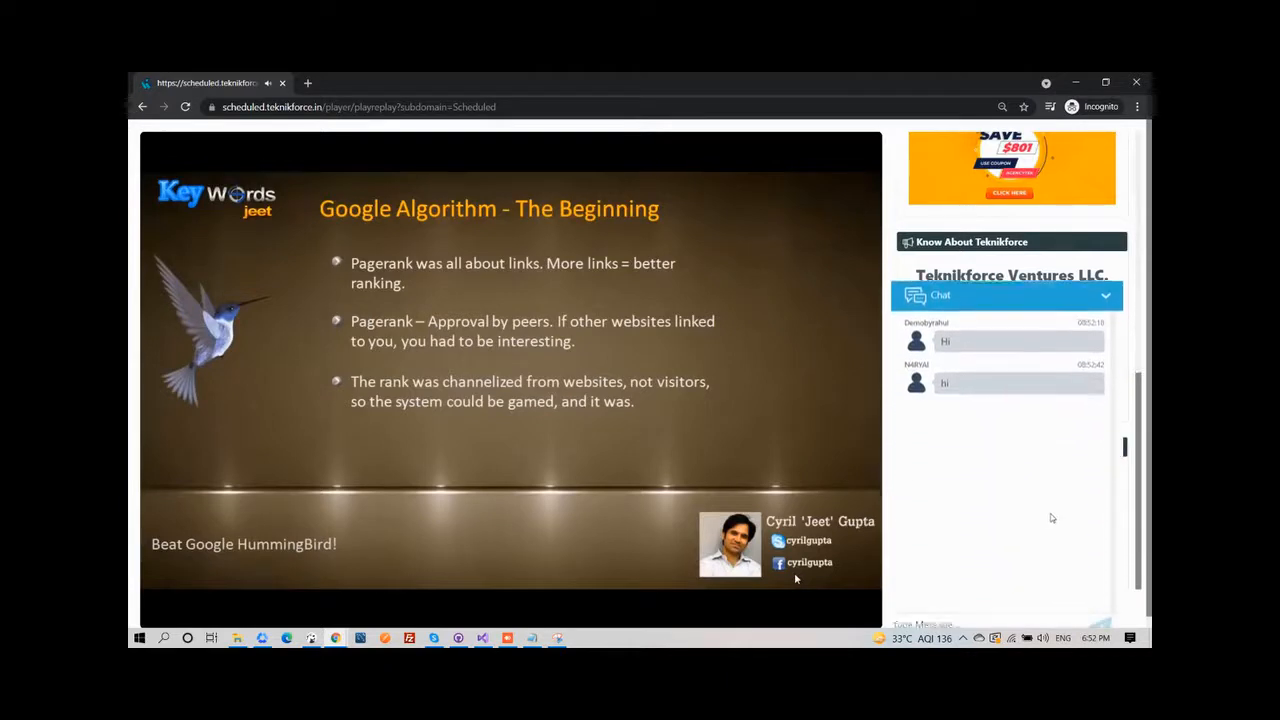
click(1071, 296)
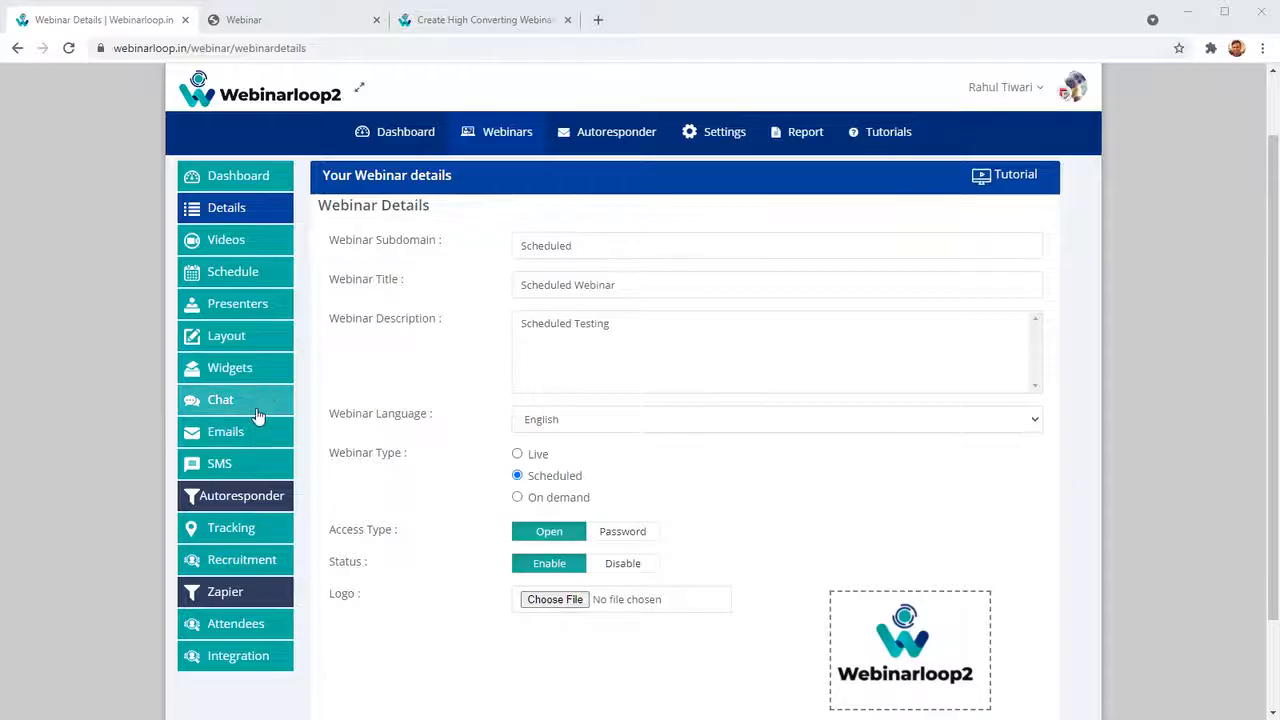
- Open the webinar's Chat settings and examine the message form and the existing chat entries with their times
click(256, 404)
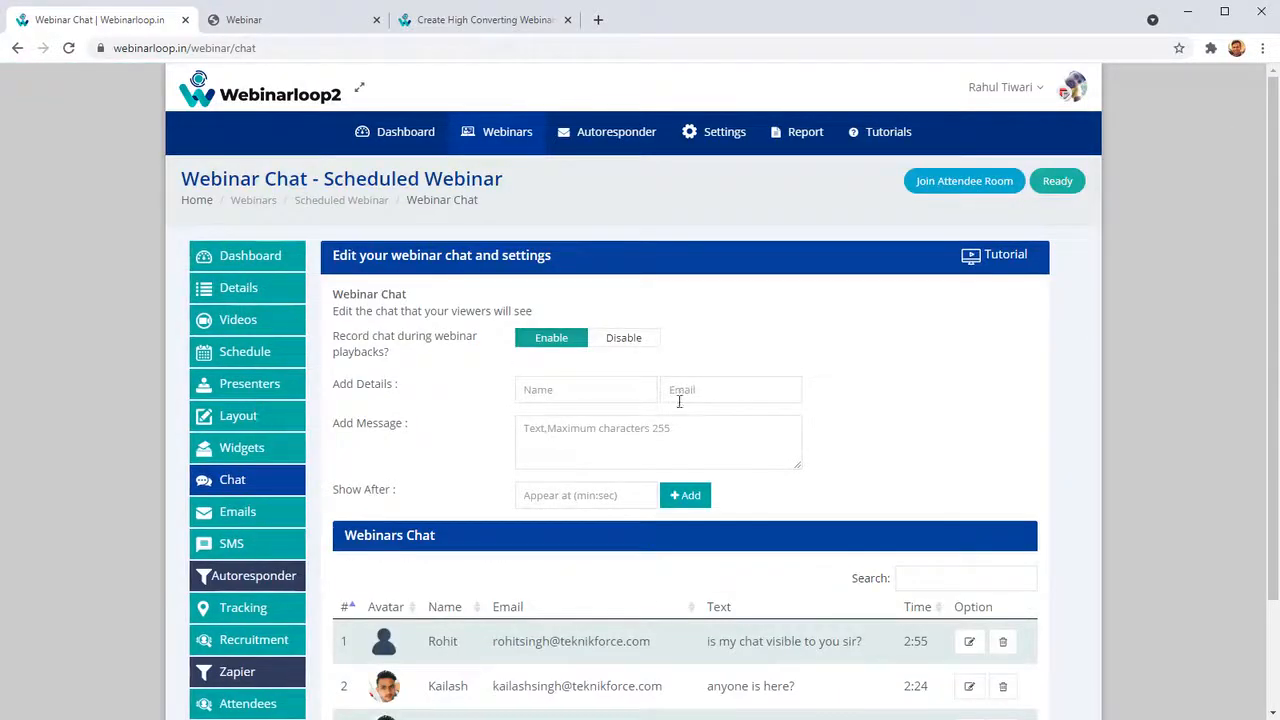
scroll(560, 452, down, 1)
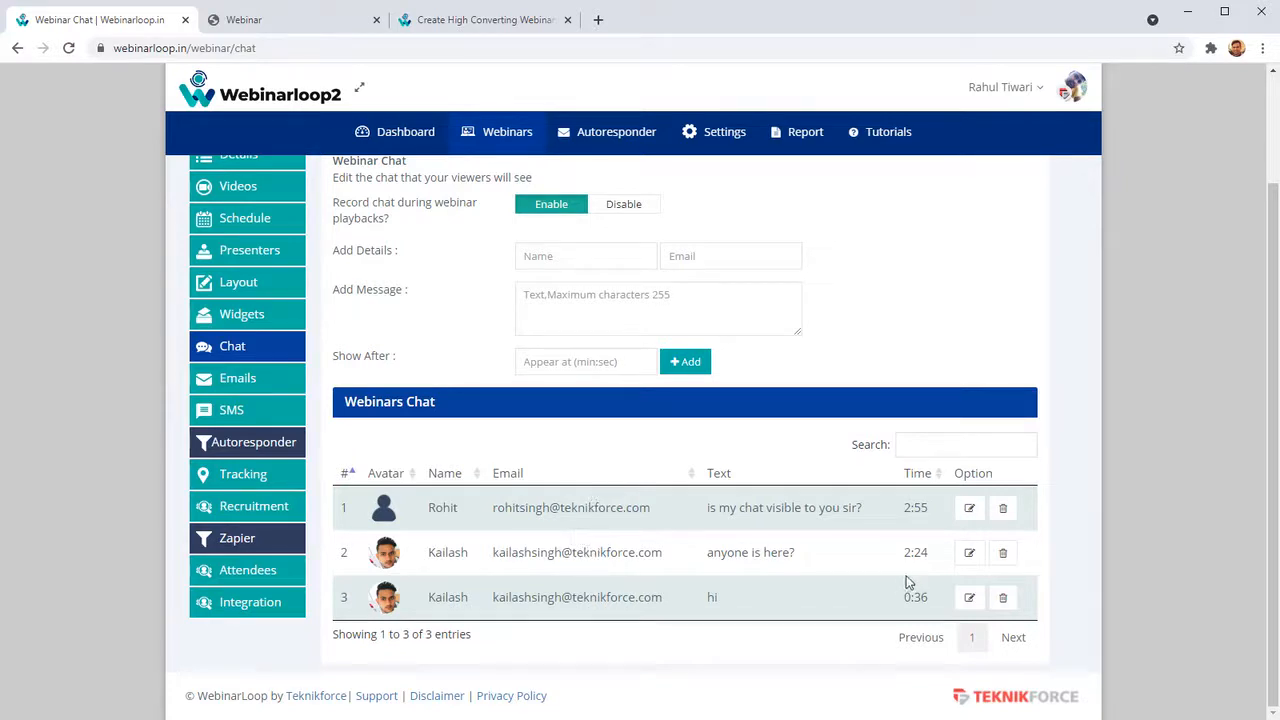
scroll(665, 530, up, 2)
click(588, 453)
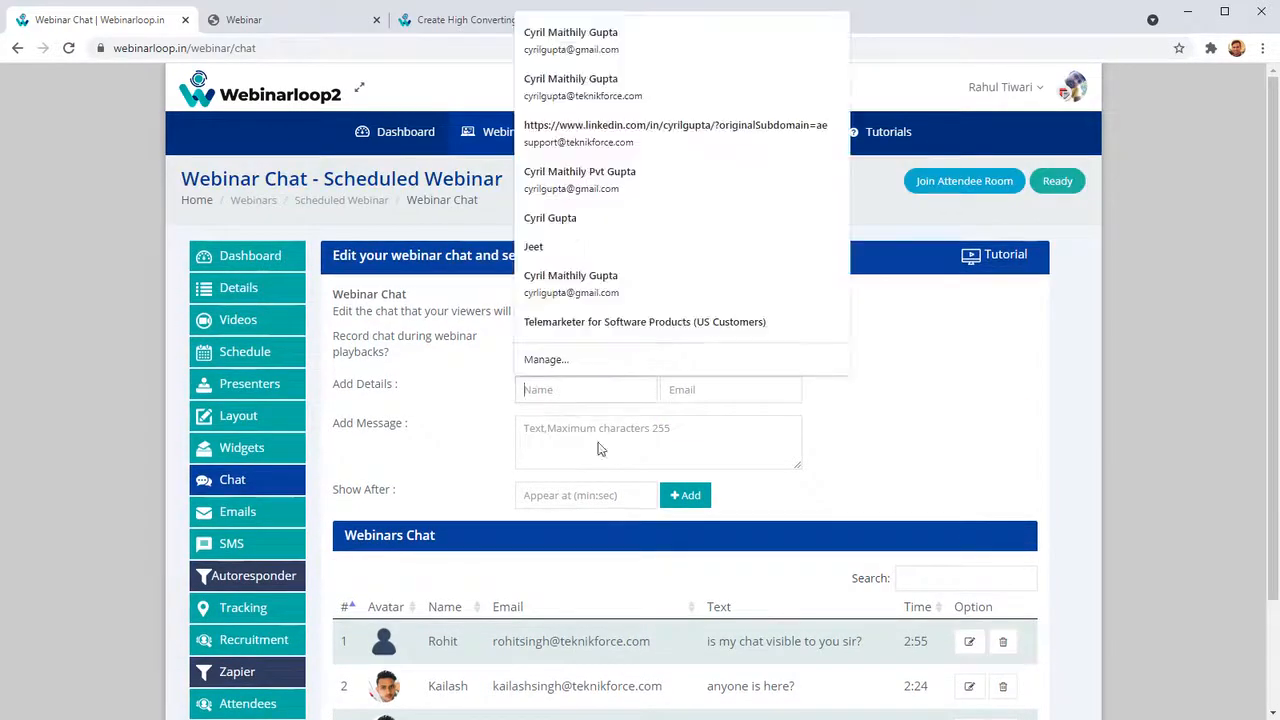
scroll(625, 597, down, 2)
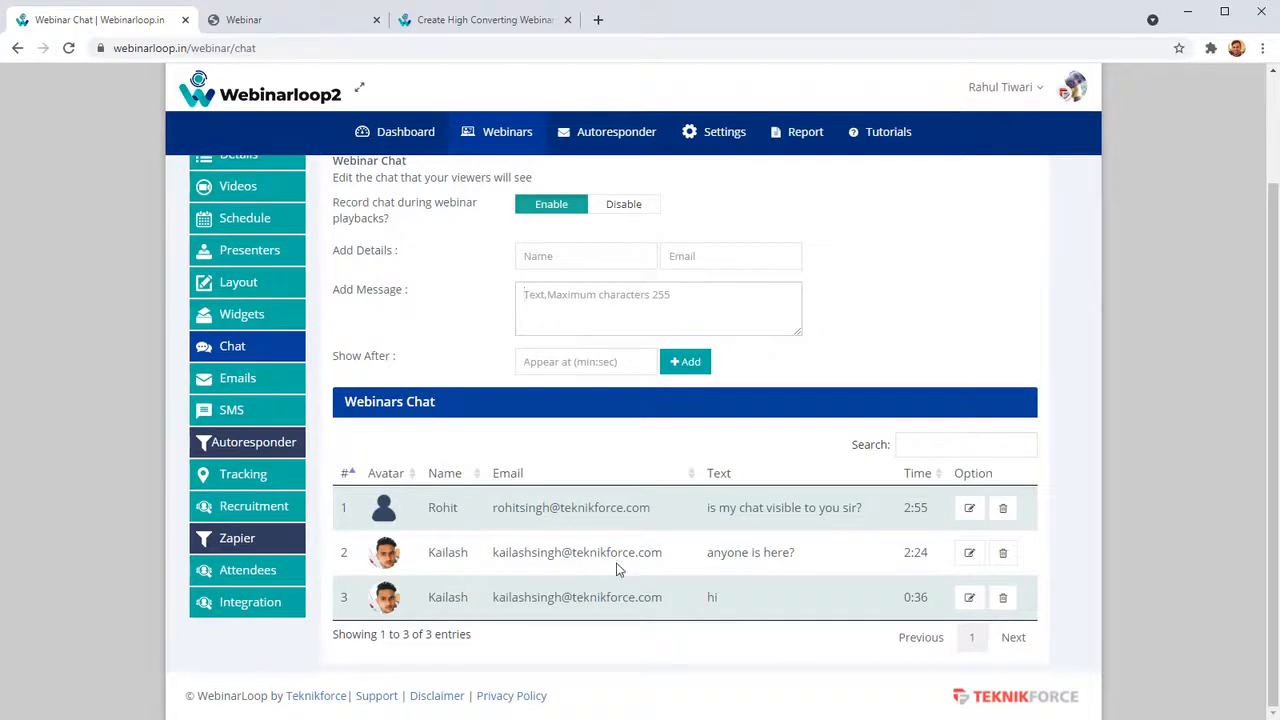
drag(540, 507, 666, 597)
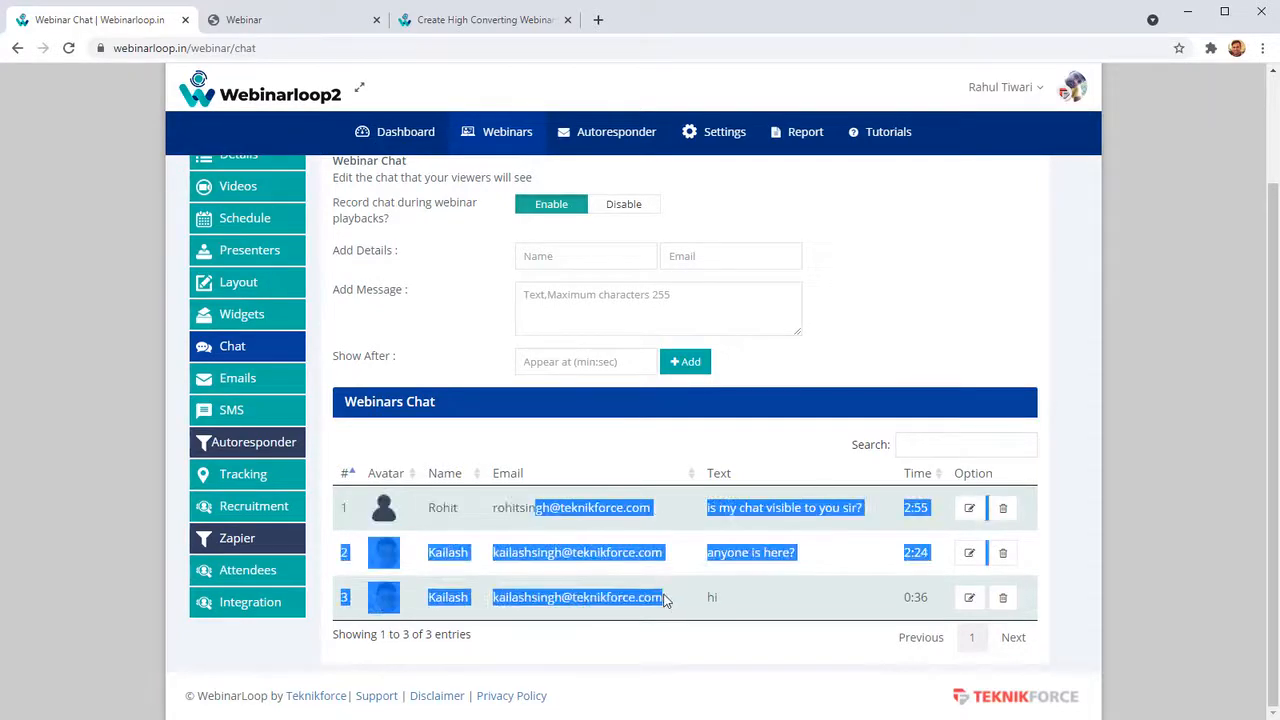
click(653, 587)
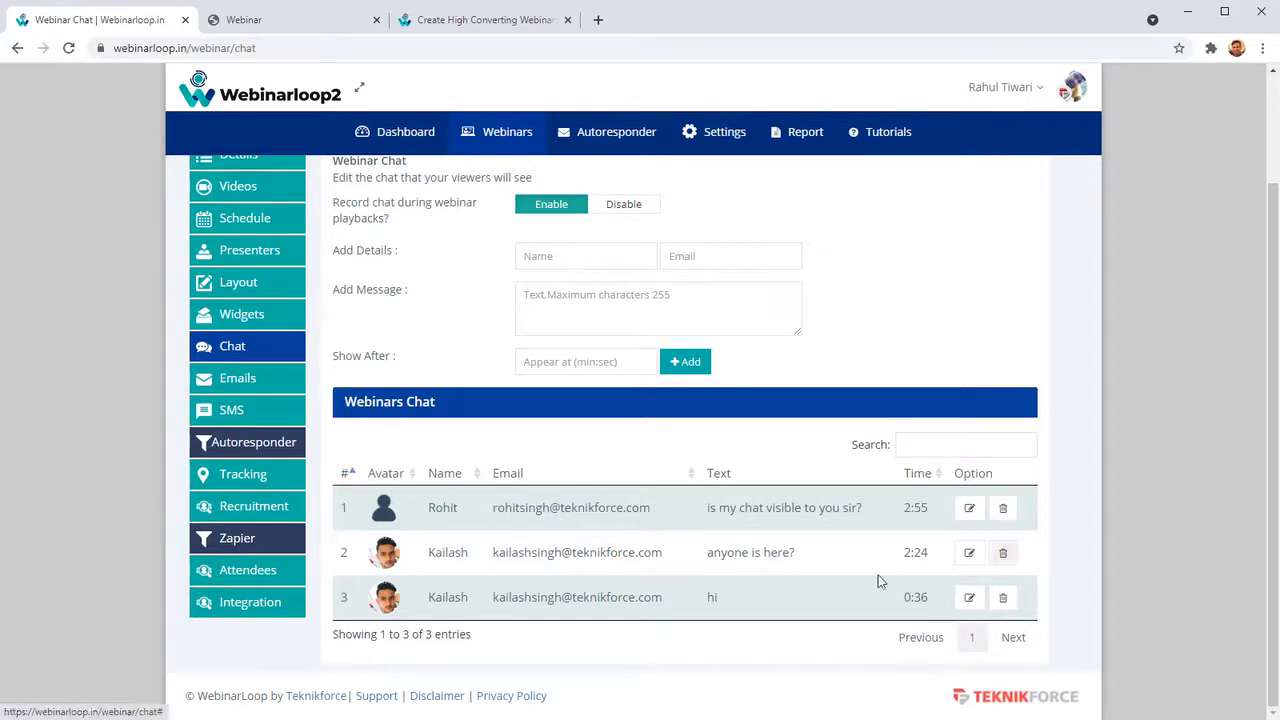
- Open the webinar's Emails settings and check the available SMTP servers without changing the choice
click(212, 378)
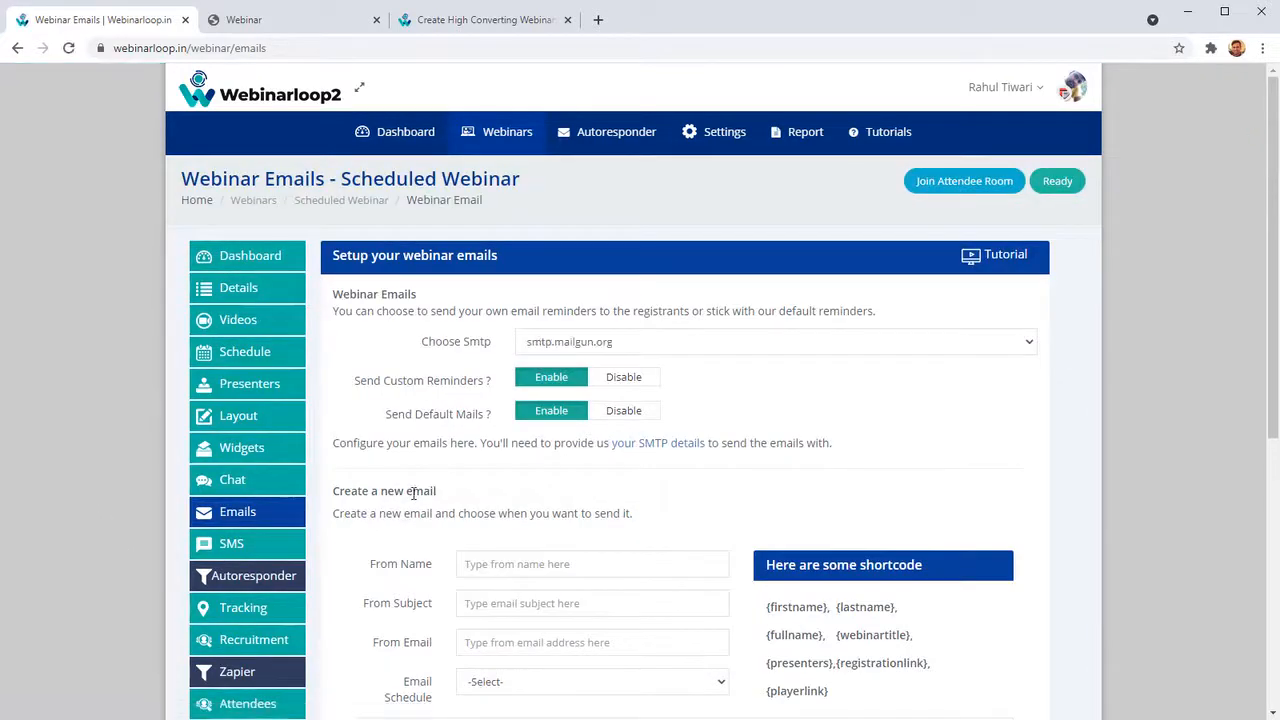
scroll(523, 351, down, 4)
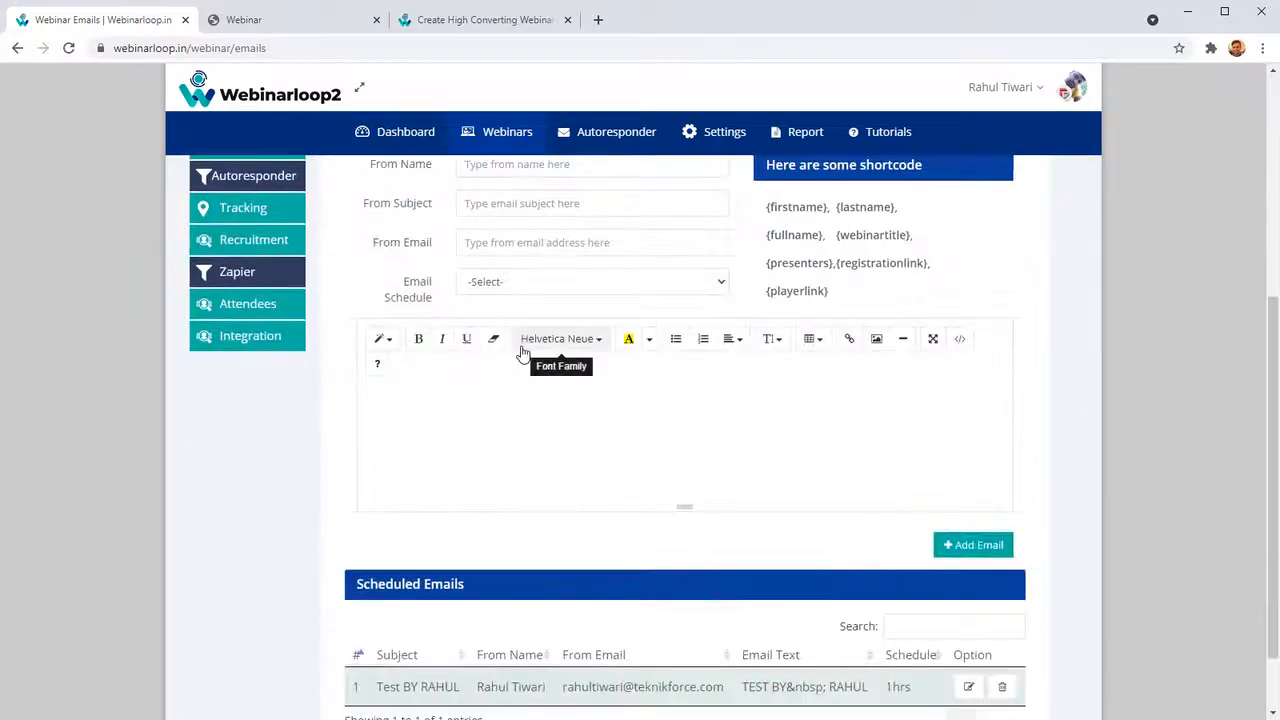
scroll(649, 360, up, 2)
click(658, 182)
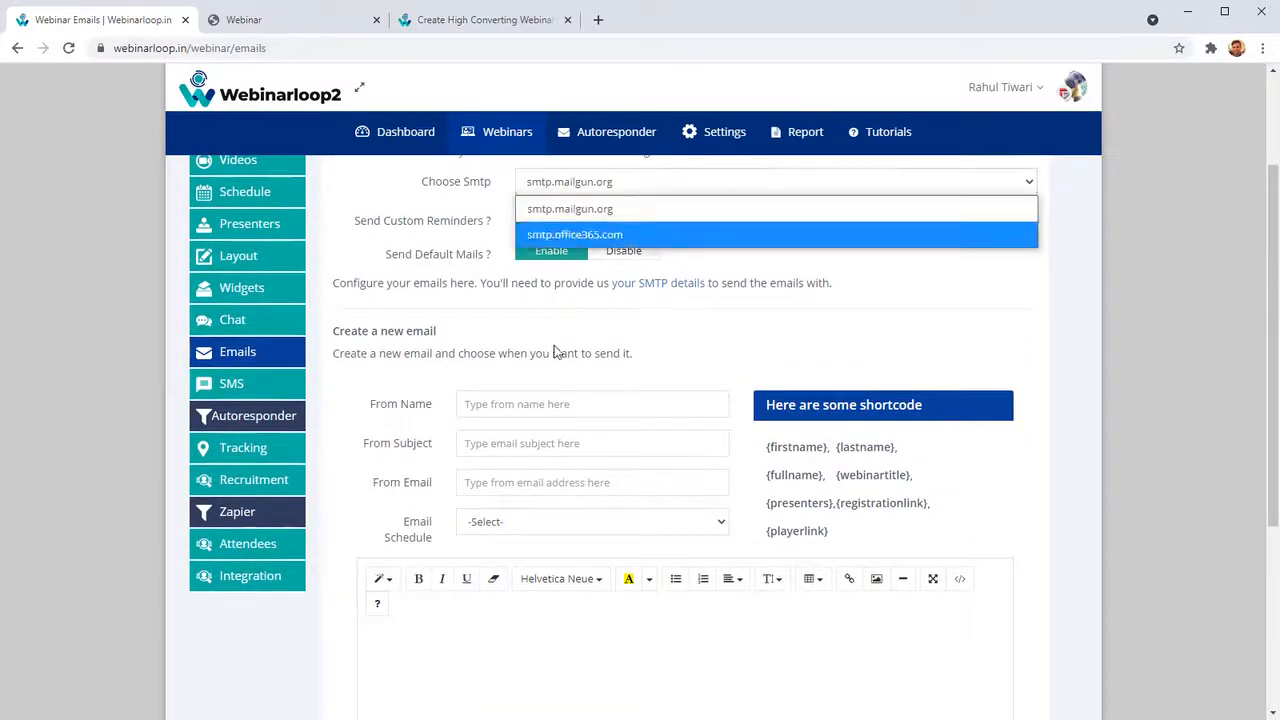
click(455, 350)
- View the email schedule options for a new email without selecting one, and place the cursor in the email body
scroll(469, 373, down, 2)
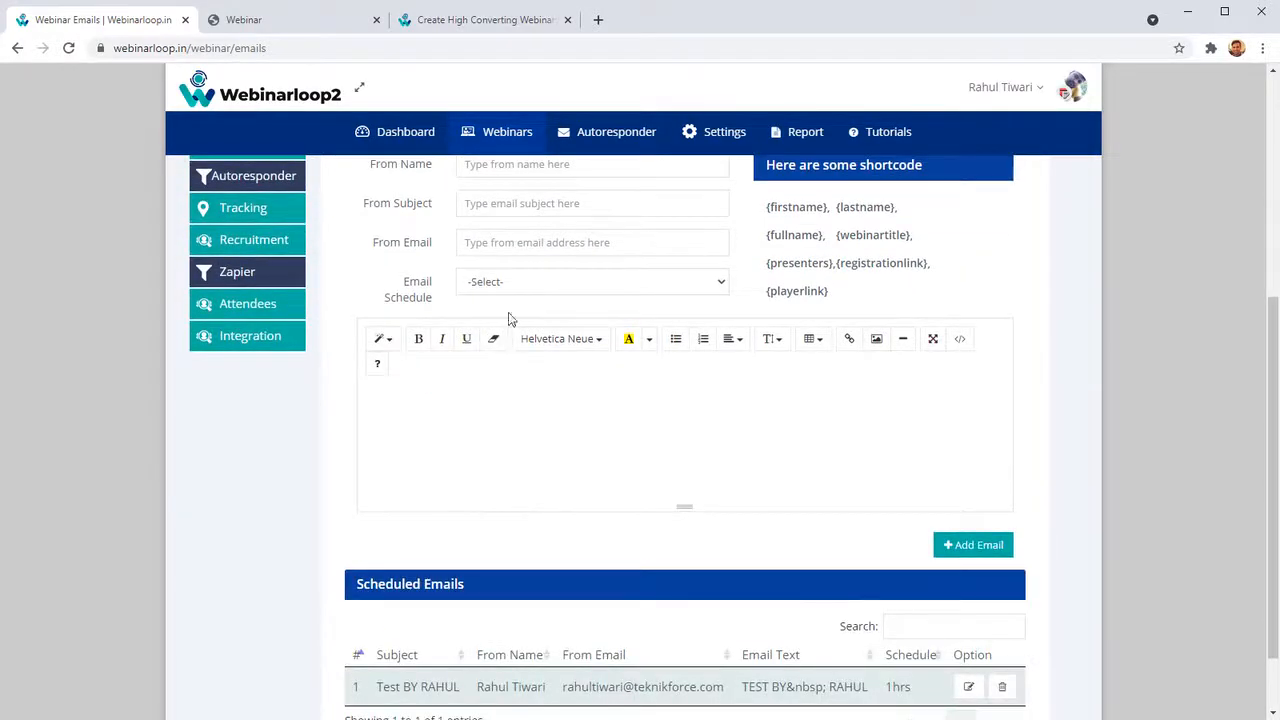
click(521, 287)
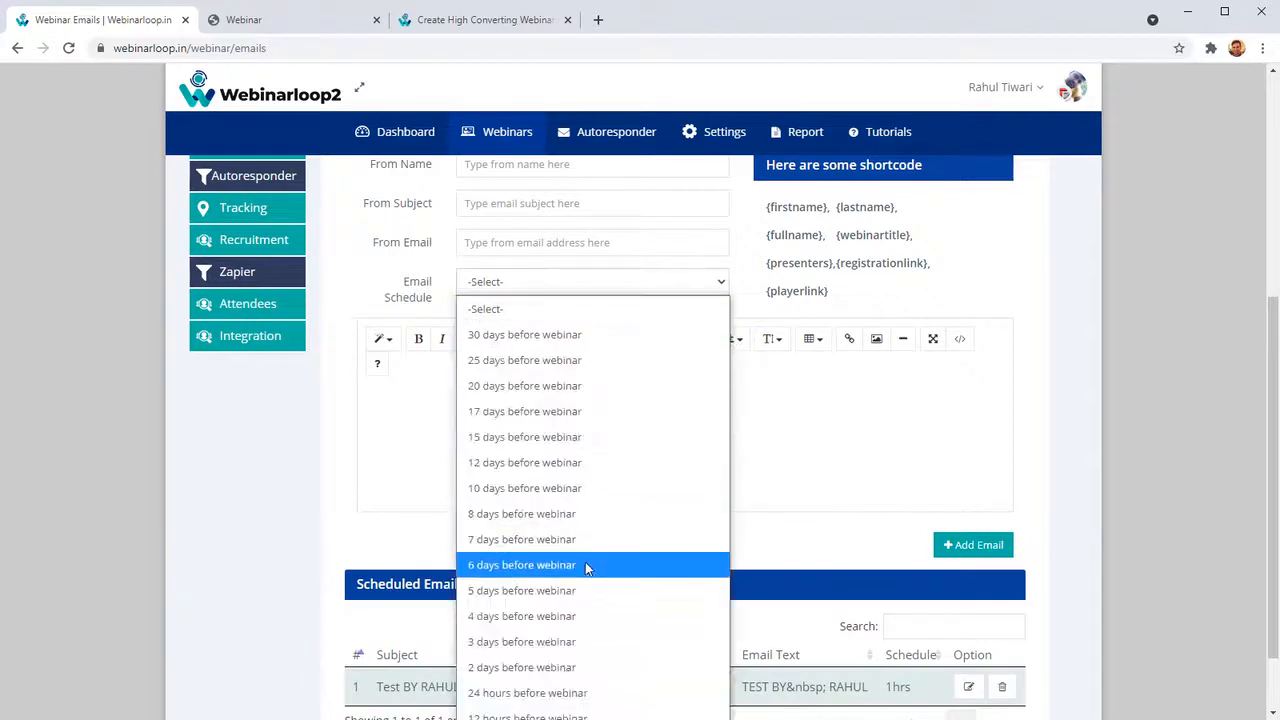
click(905, 455)
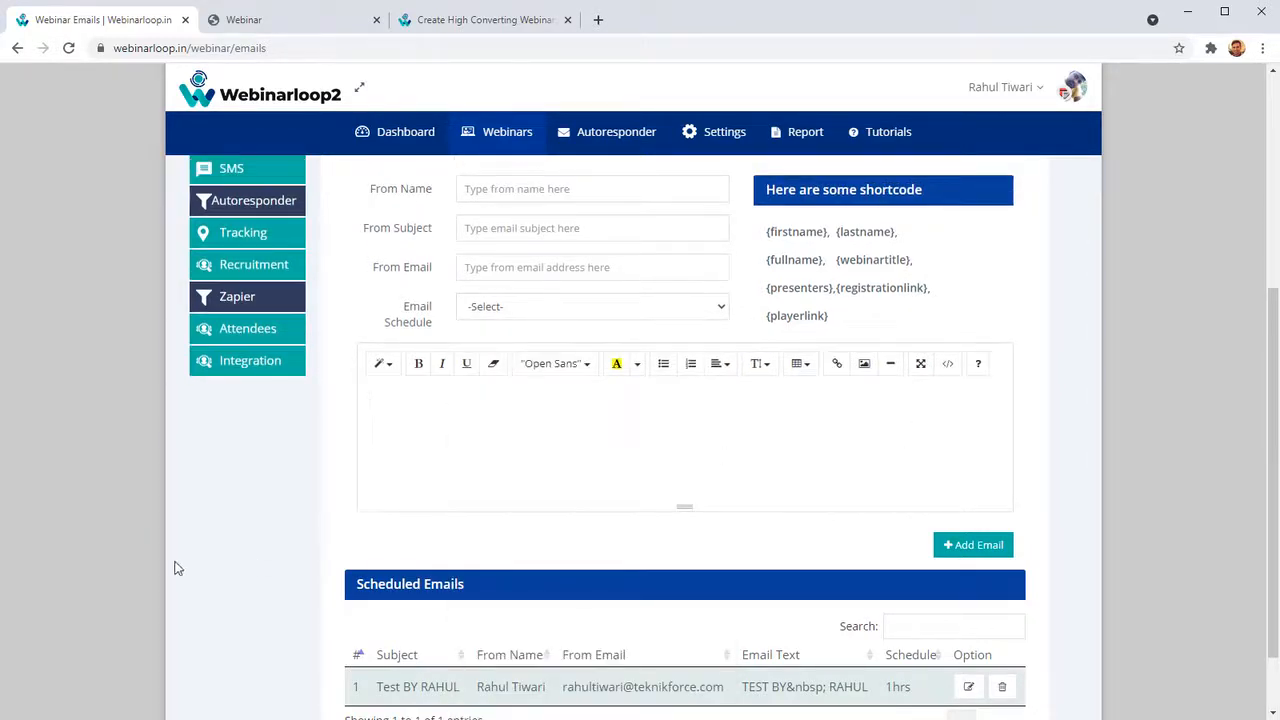
- Open the webinar's SMS notification settings and review the new SMS form and the scheduled SMSs
scroll(260, 540, up, 1)
scroll(282, 414, up, 2)
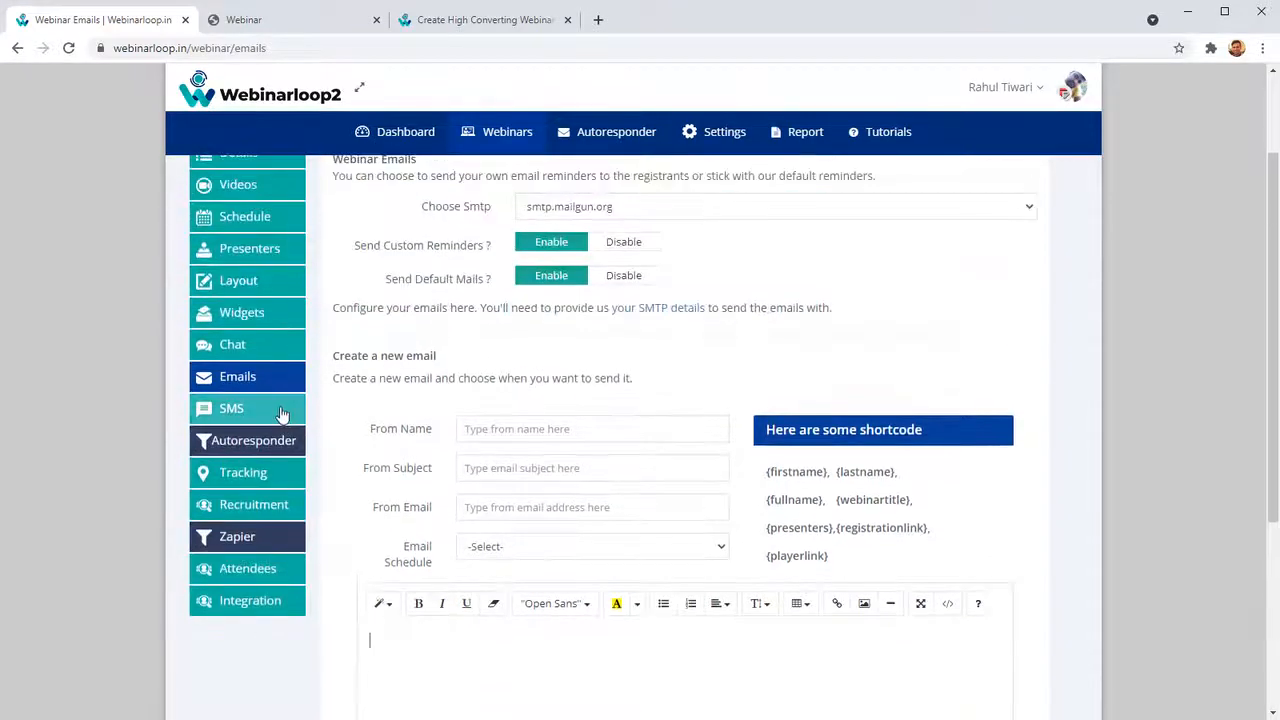
click(282, 414)
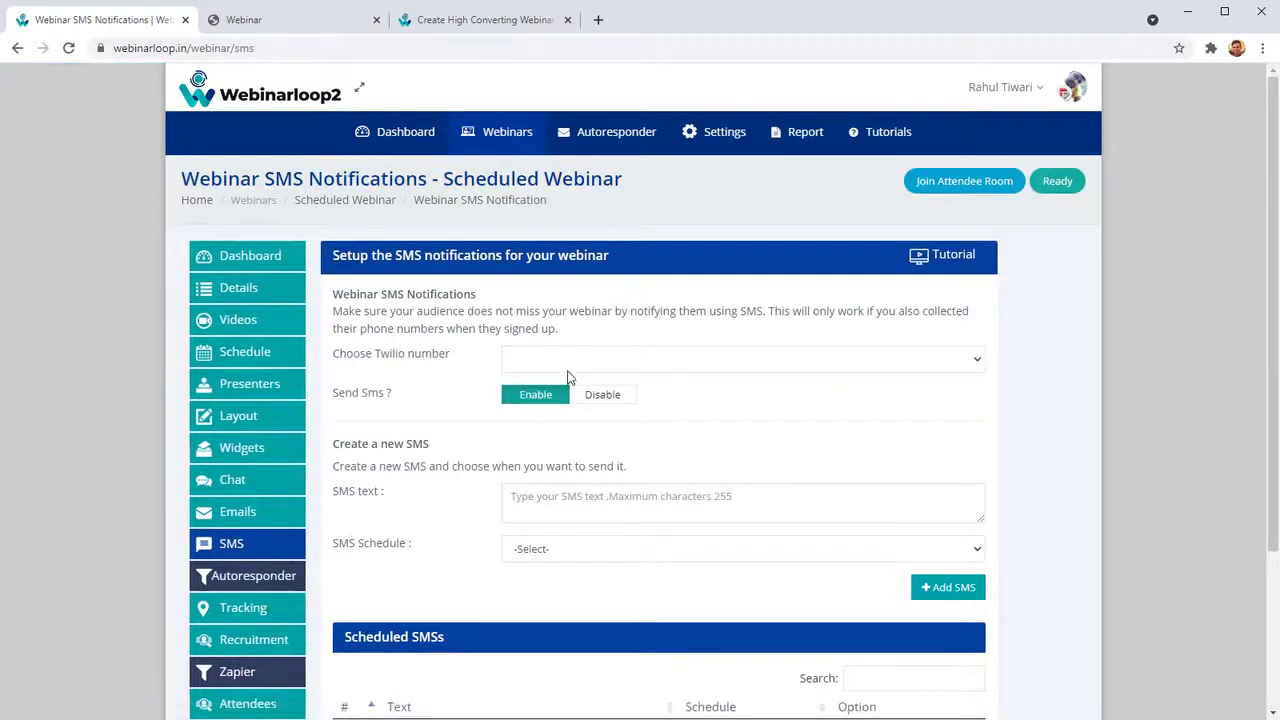
scroll(560, 449, down, 3)
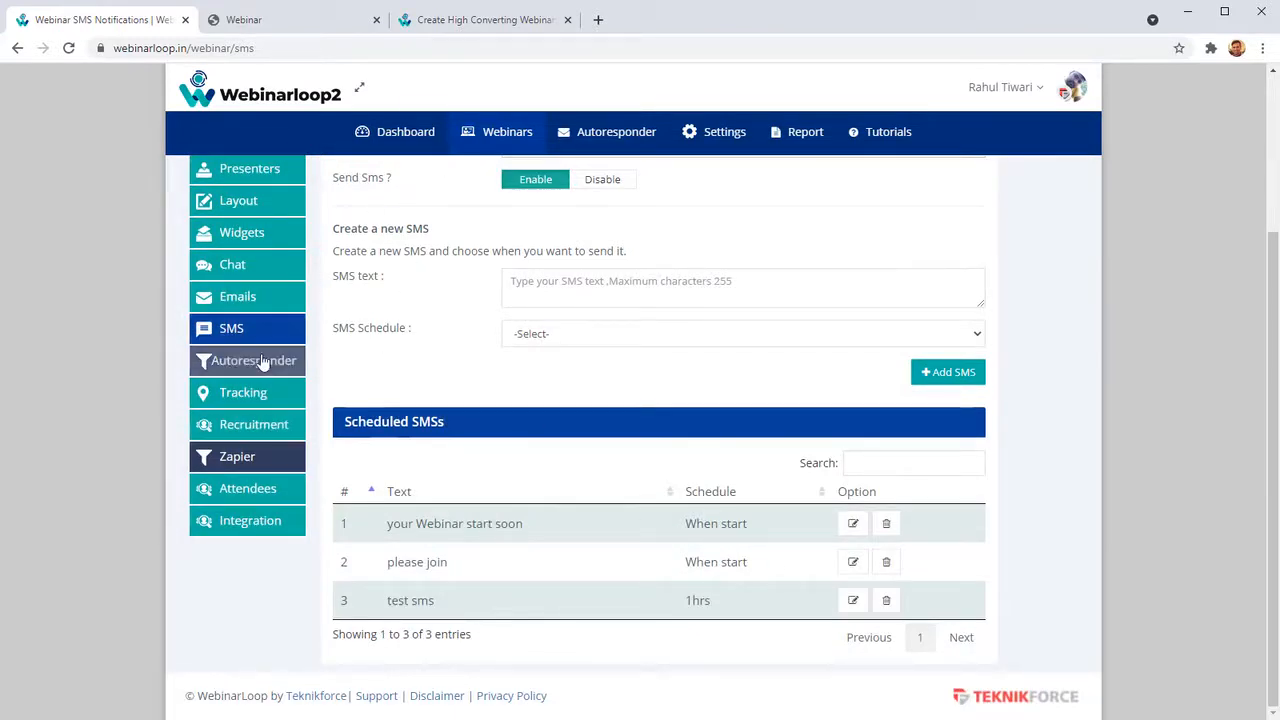
- Open the main Autoresponder accounts page in a new browser tab and view the connected accounts
middle_click(630, 138)
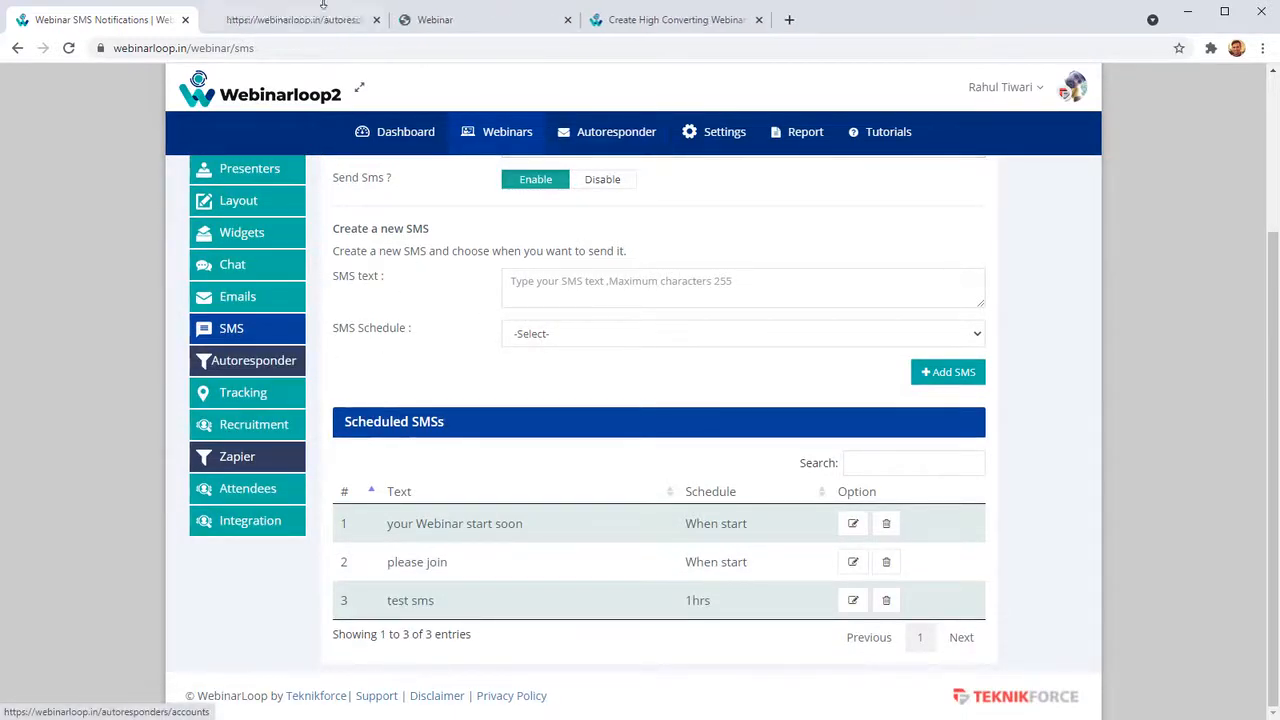
click(318, 31)
scroll(386, 329, down, 1)
scroll(383, 346, up, 1)
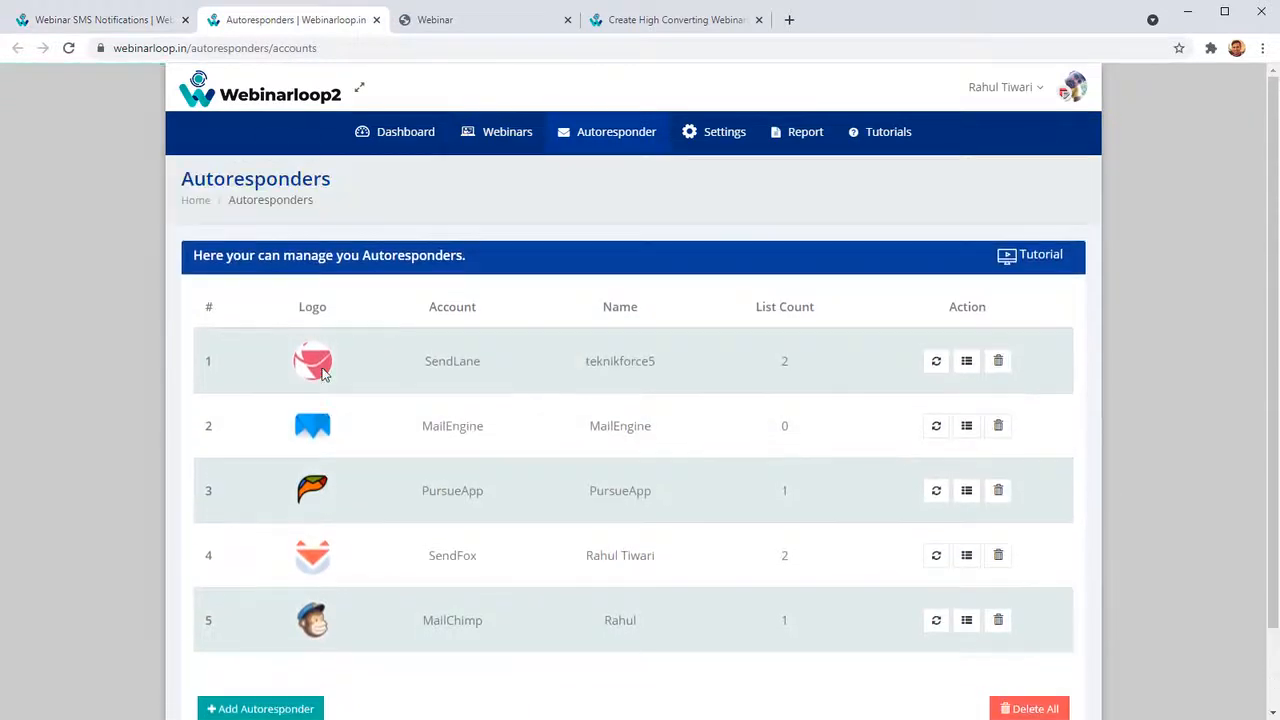
- Return to the webinar setup, open its Autoresponder integration settings and check the autoresponder selection
click(52, 10)
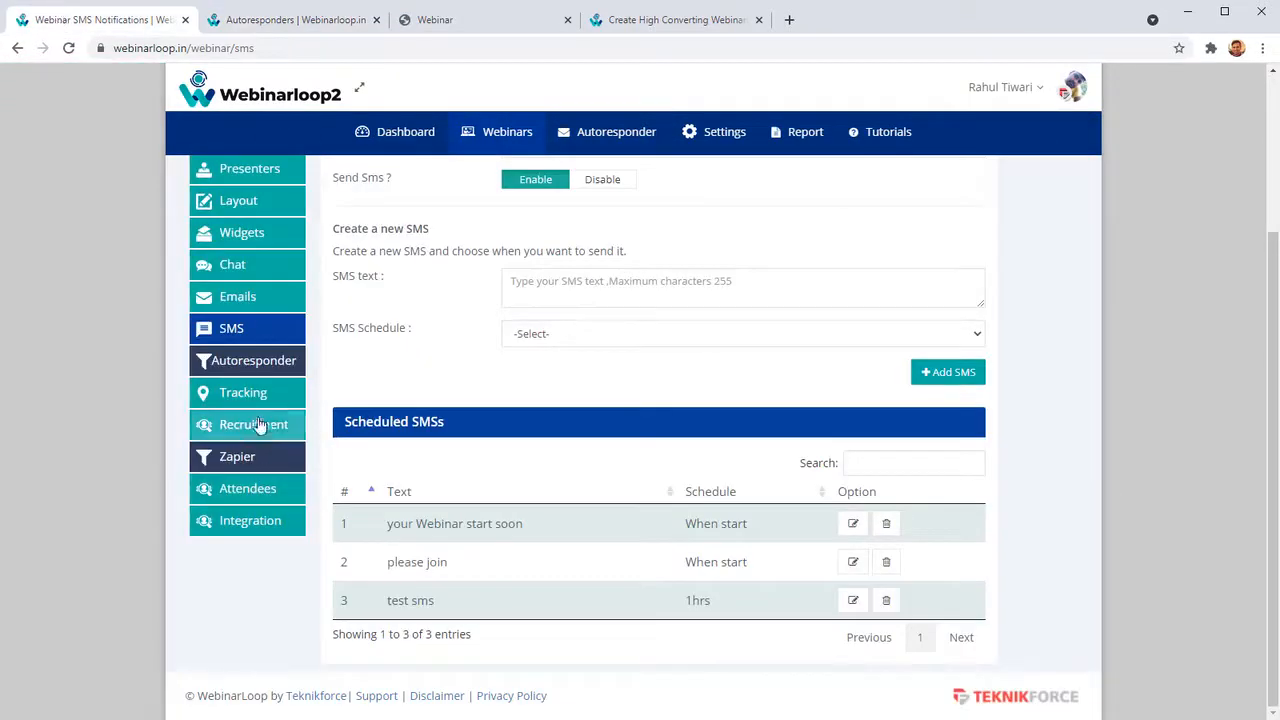
click(250, 366)
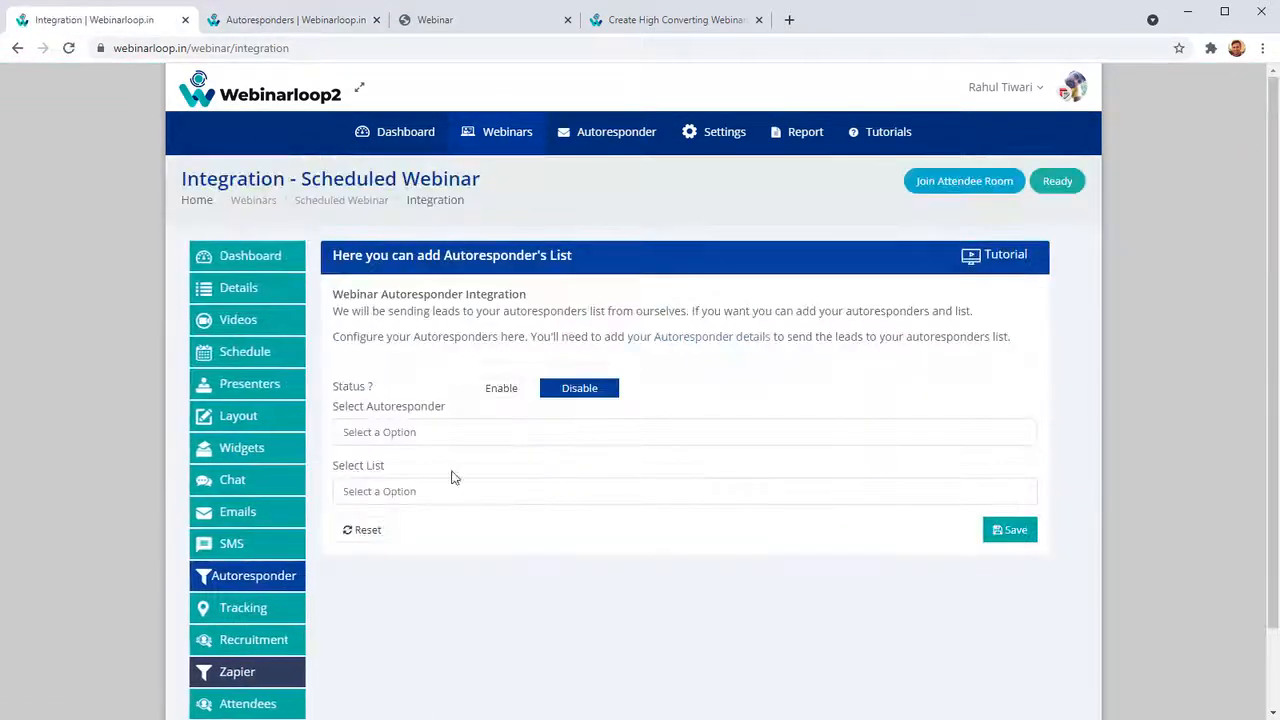
click(557, 432)
- Open the Add New Autoresponder form from the autoresponder accounts page and browse the list of supported services
click(345, 10)
scroll(417, 371, down, 1)
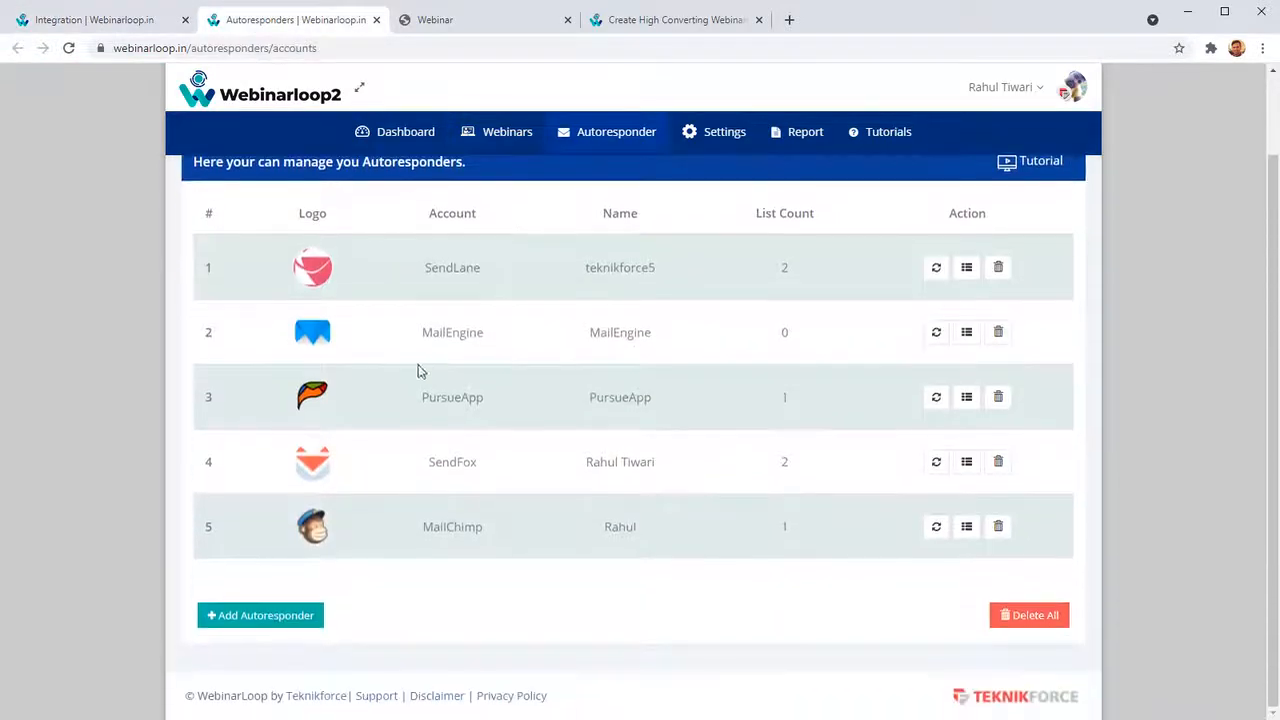
click(310, 625)
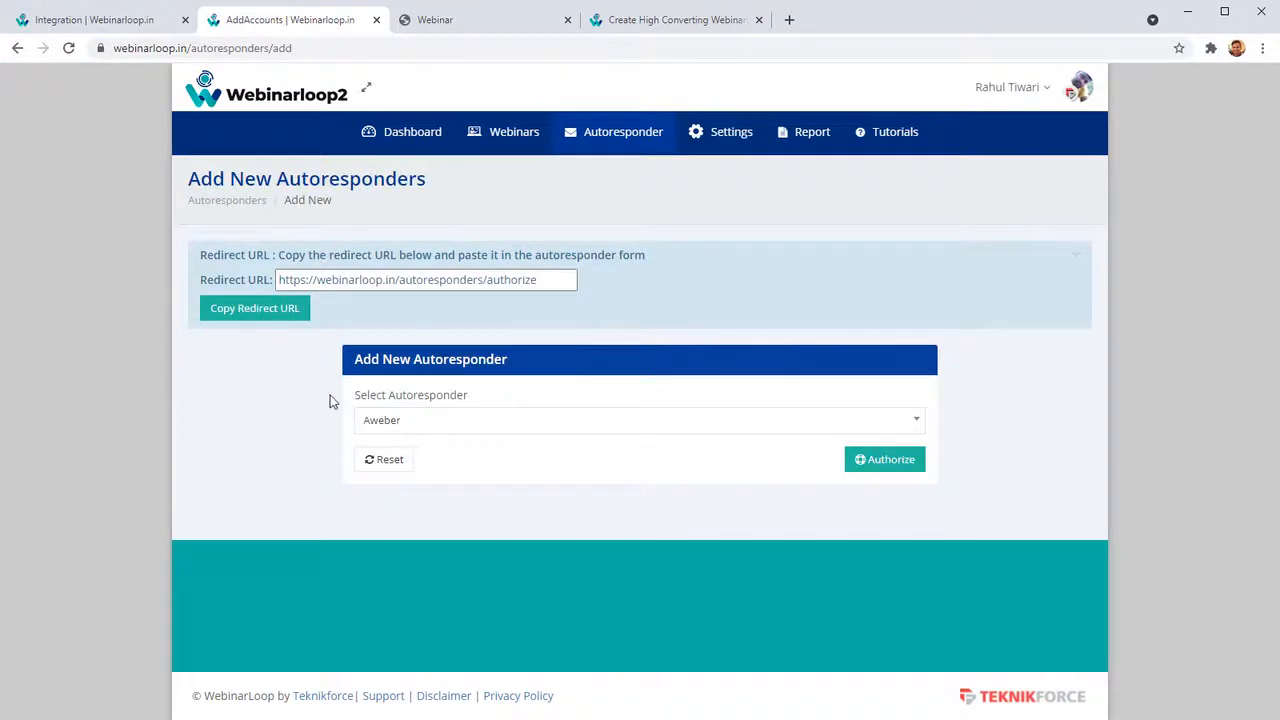
click(391, 459)
click(427, 428)
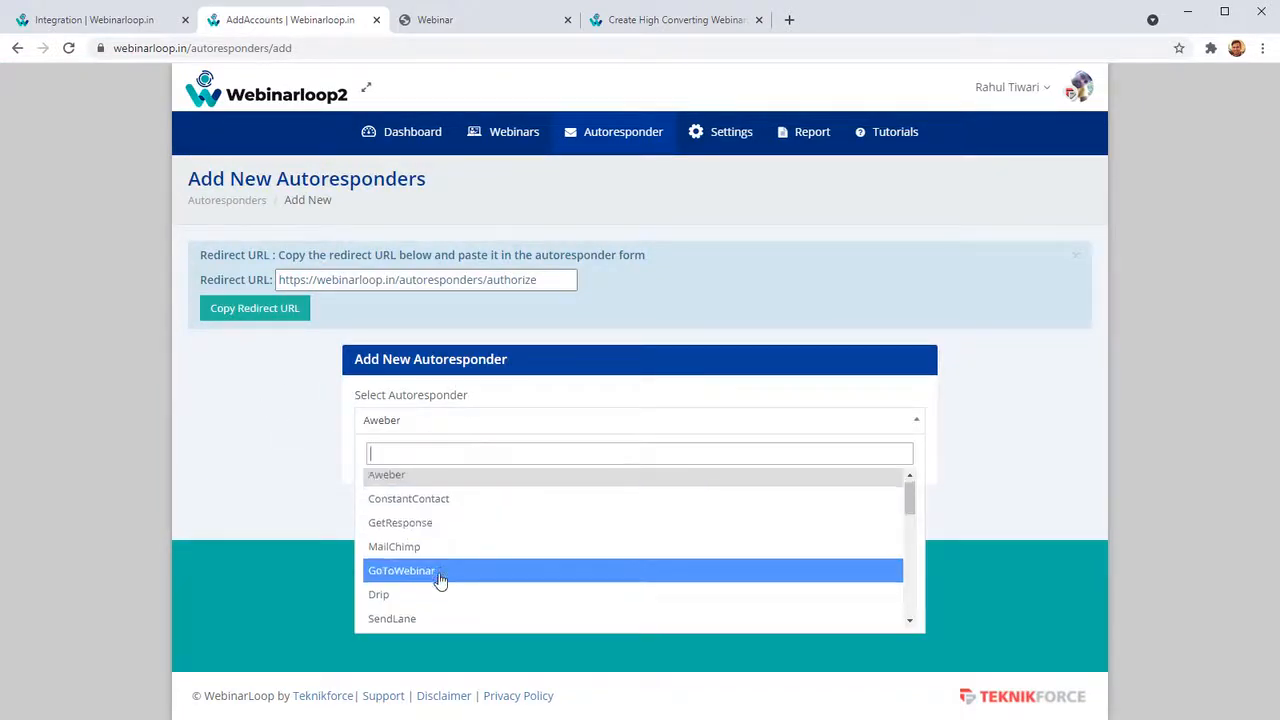
scroll(440, 580, down, 8)
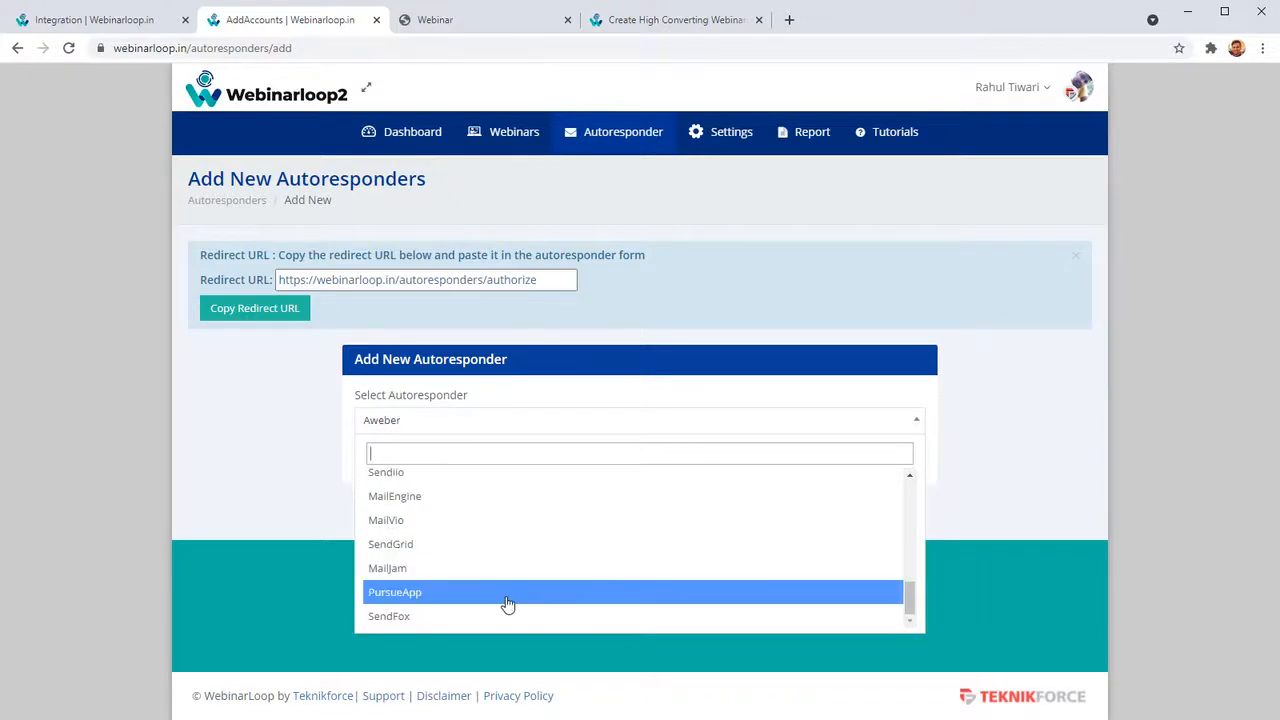
- Go back to the autoresponder accounts list, then check the autoresponder choices on the webinar's integration page without selecting one
right_click(214, 425)
click(235, 429)
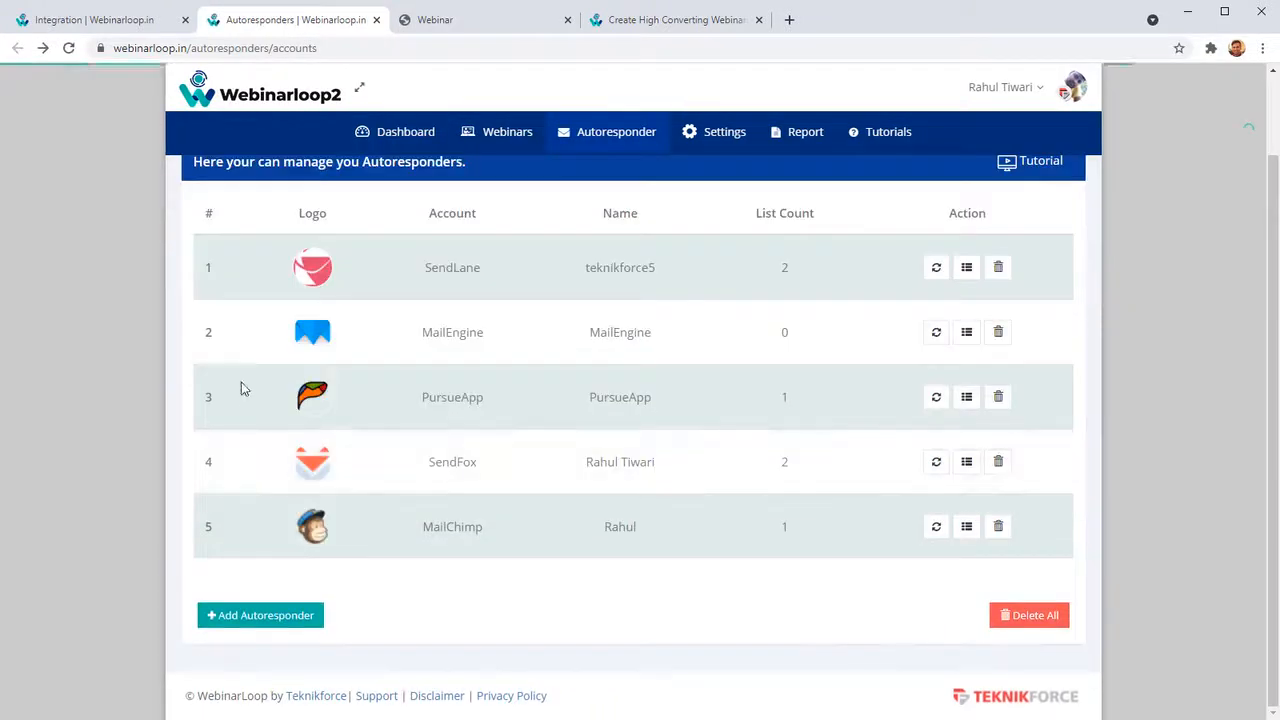
right_click(255, 393)
click(148, 17)
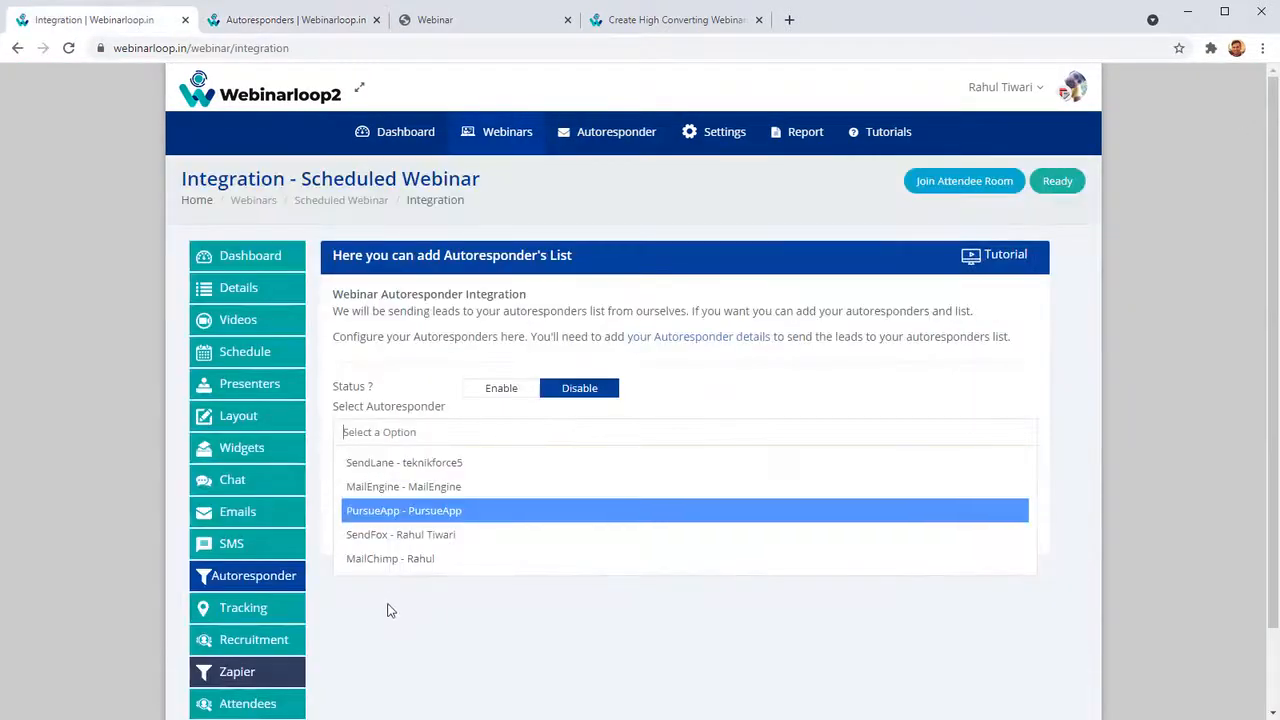
click(678, 651)
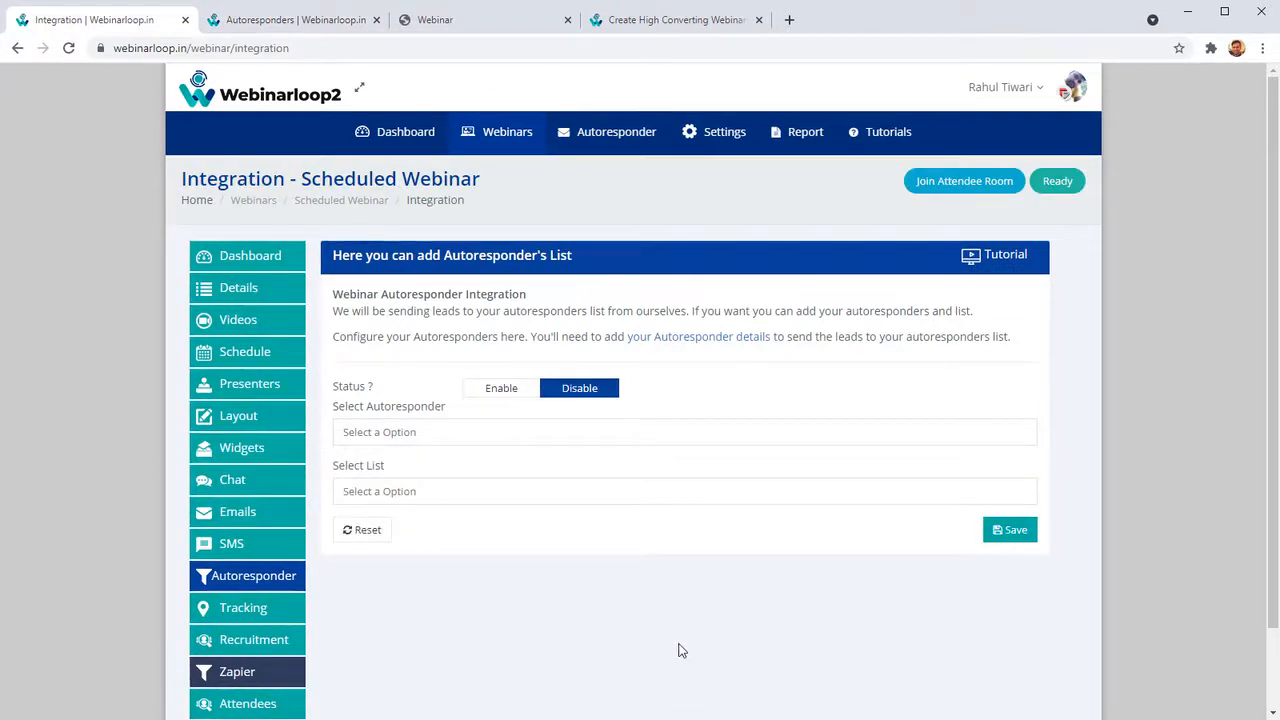
- Leave the autoresponder integration page and reopen the Scheduled Webinar for editing from the webinars list
scroll(263, 525, down, 1)
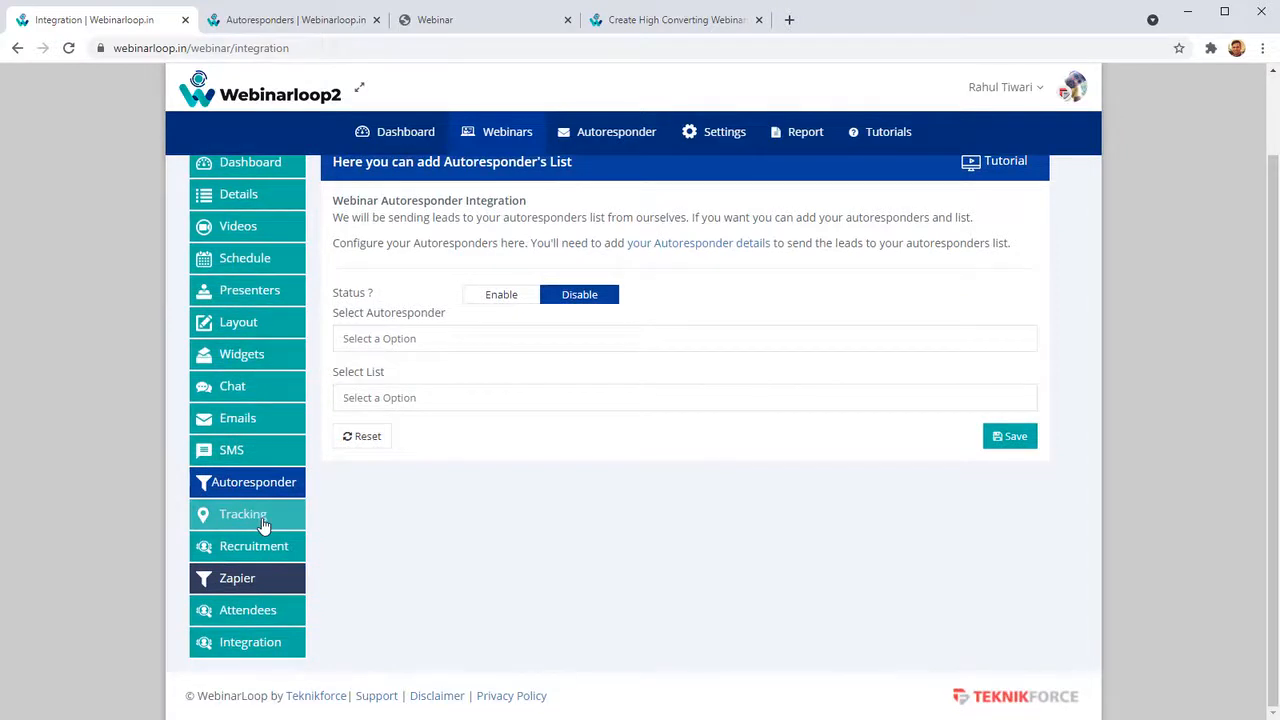
click(262, 524)
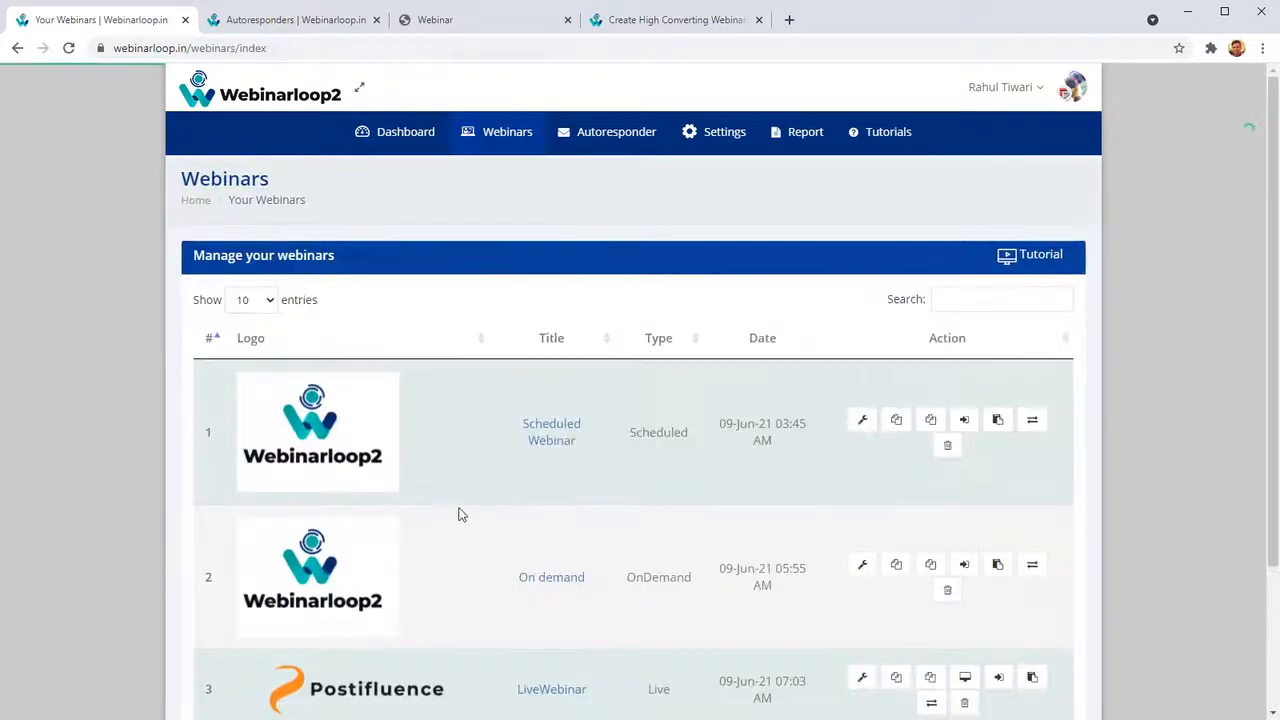
scroll(460, 514, down, 2)
click(549, 288)
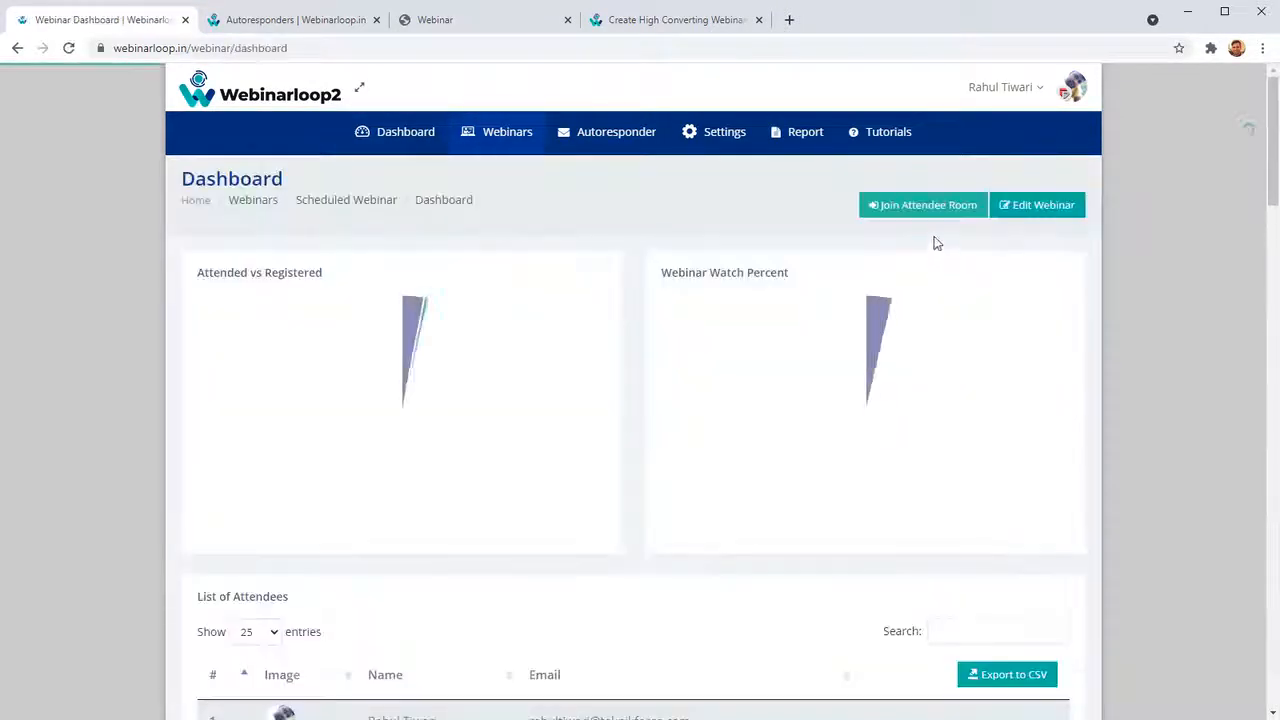
click(1013, 214)
scroll(257, 555, down, 2)
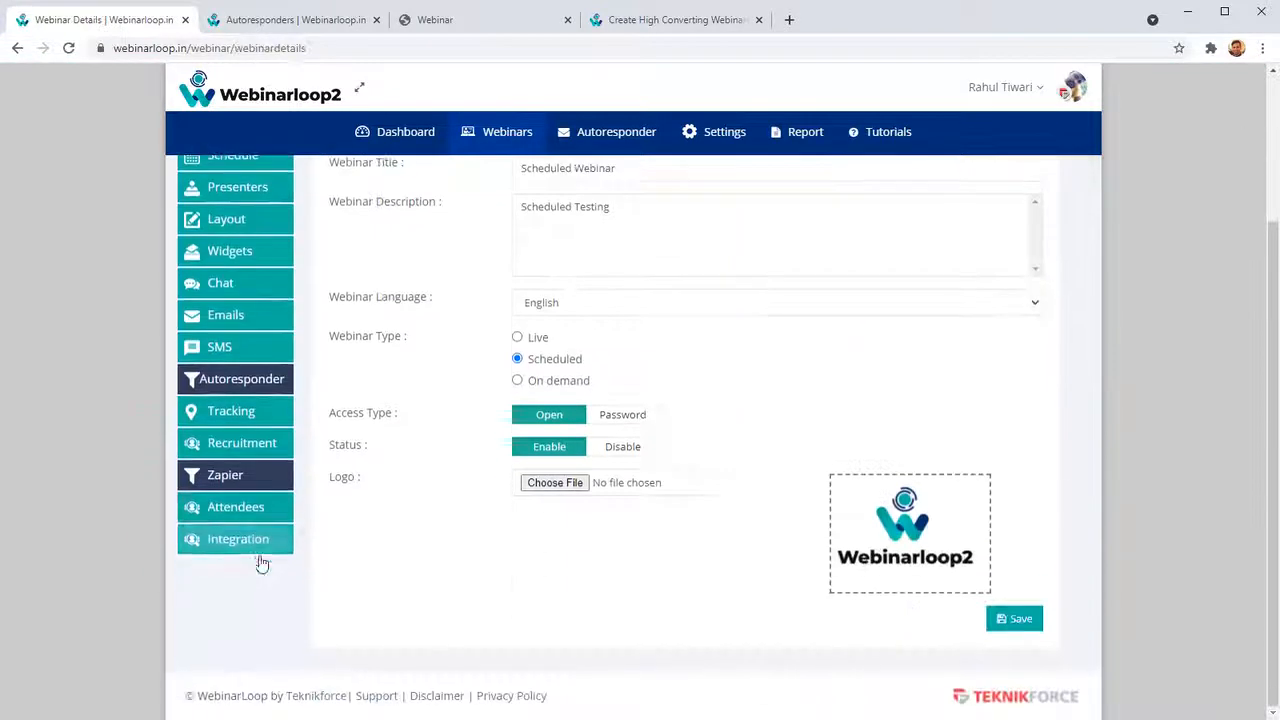
- Open the webinar's tracking settings and review the visitor's tracking code and the conversion pixel code
click(235, 411)
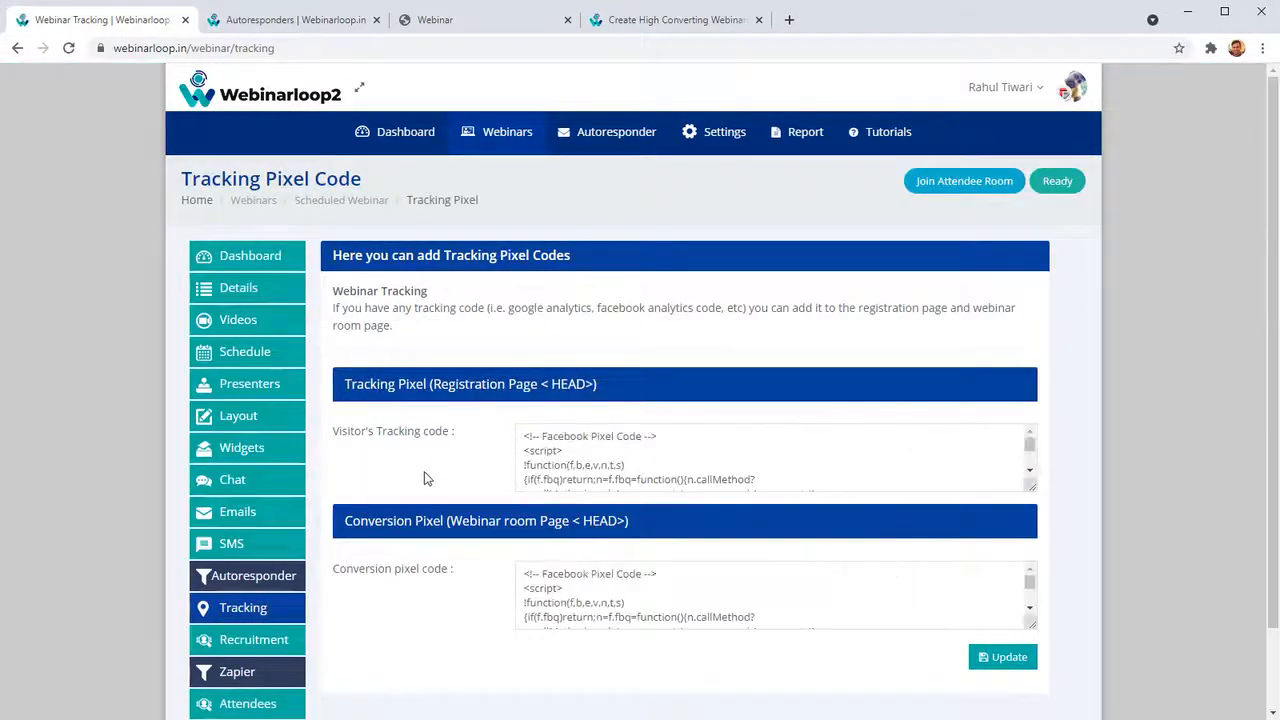
scroll(586, 577, down, 3)
scroll(461, 597, down, 1)
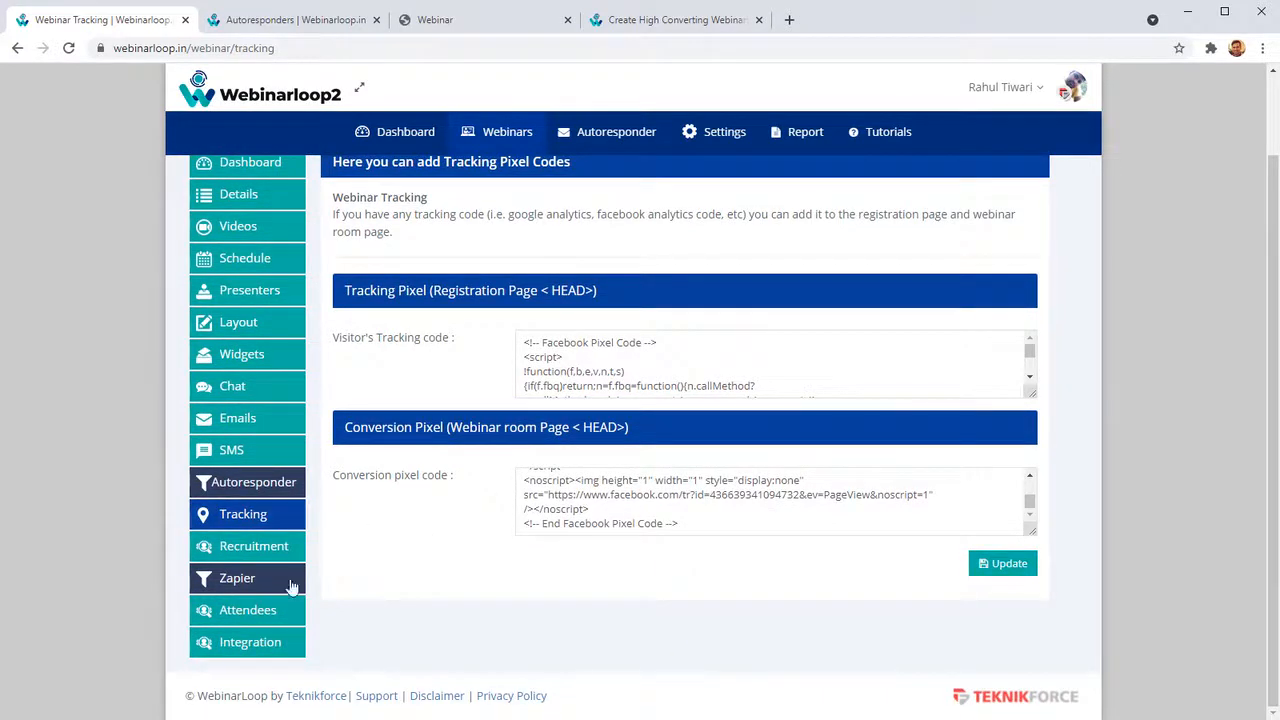
- Open the webinar's recruitment settings and review the Webinar API URL section with its POST variables
click(268, 556)
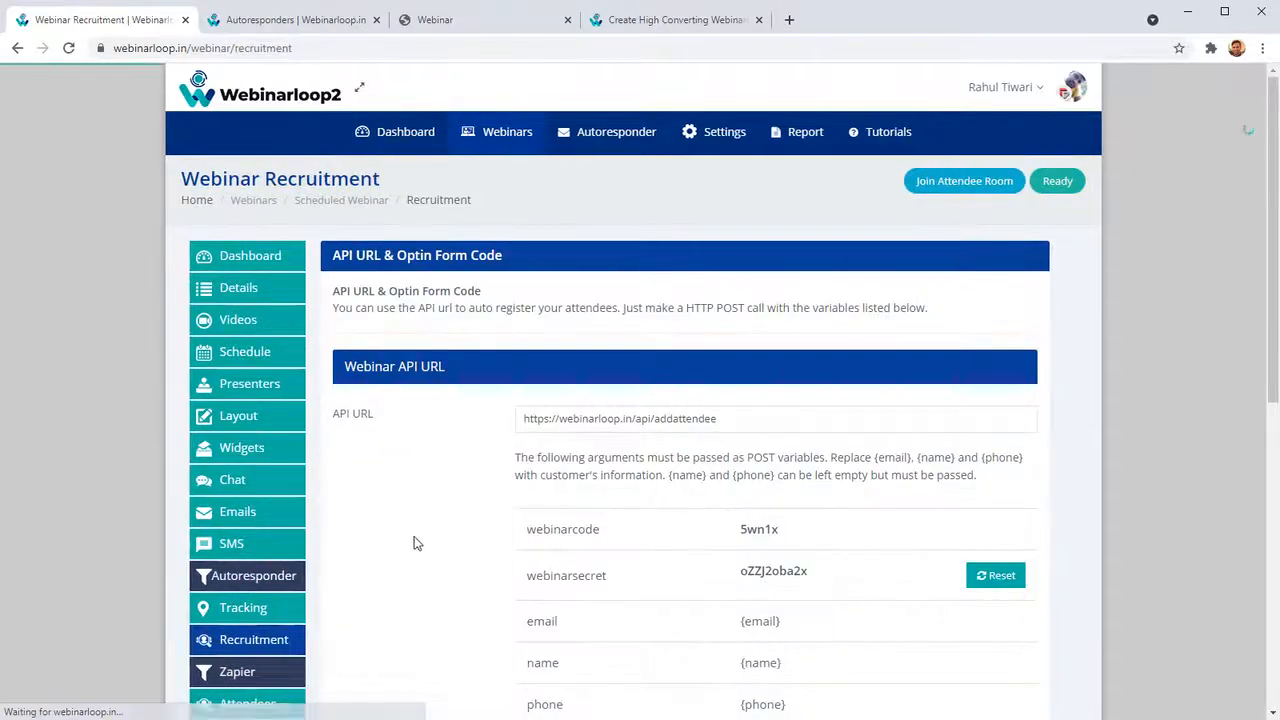
scroll(519, 371, down, 3)
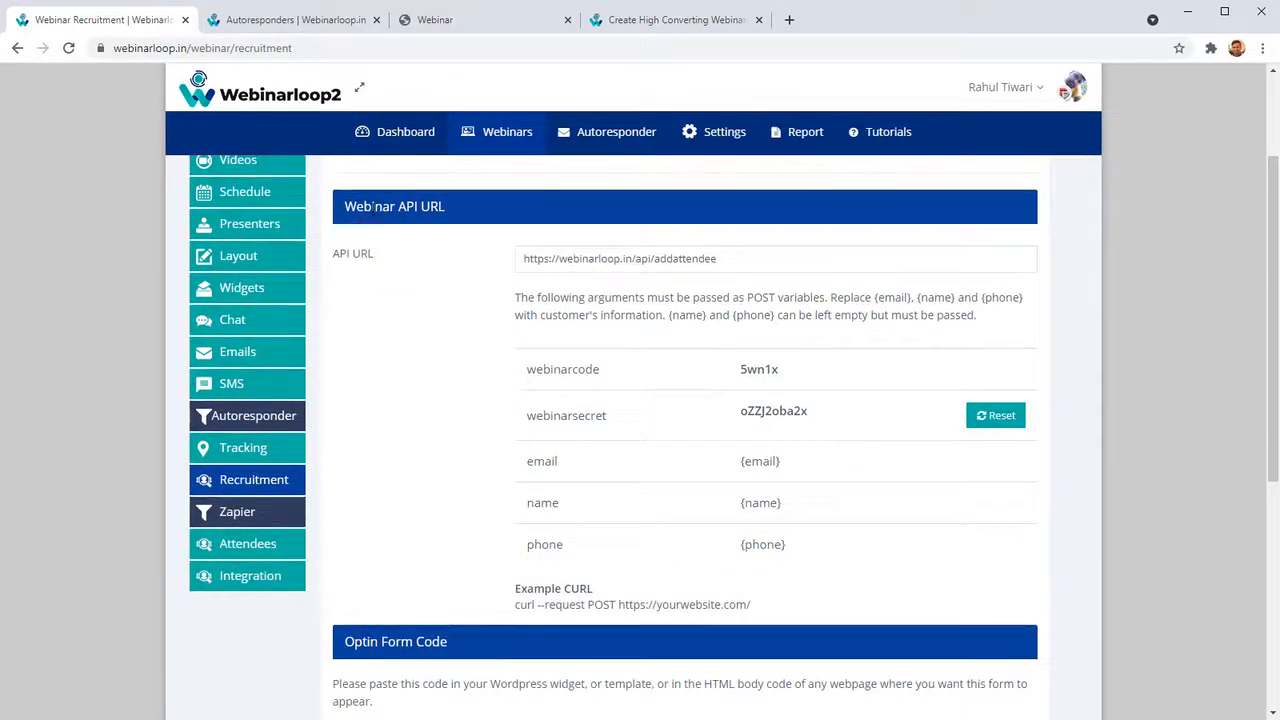
drag(372, 206, 455, 220)
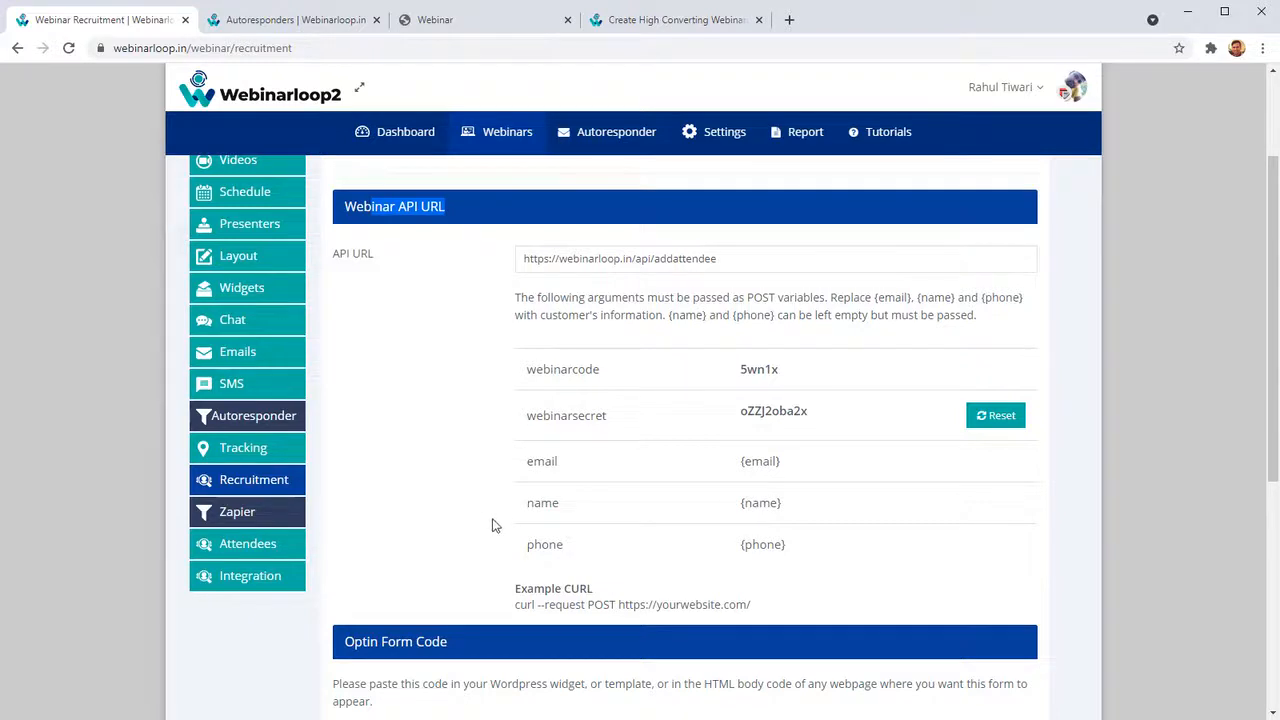
scroll(400, 518, up, 2)
scroll(440, 505, down, 4)
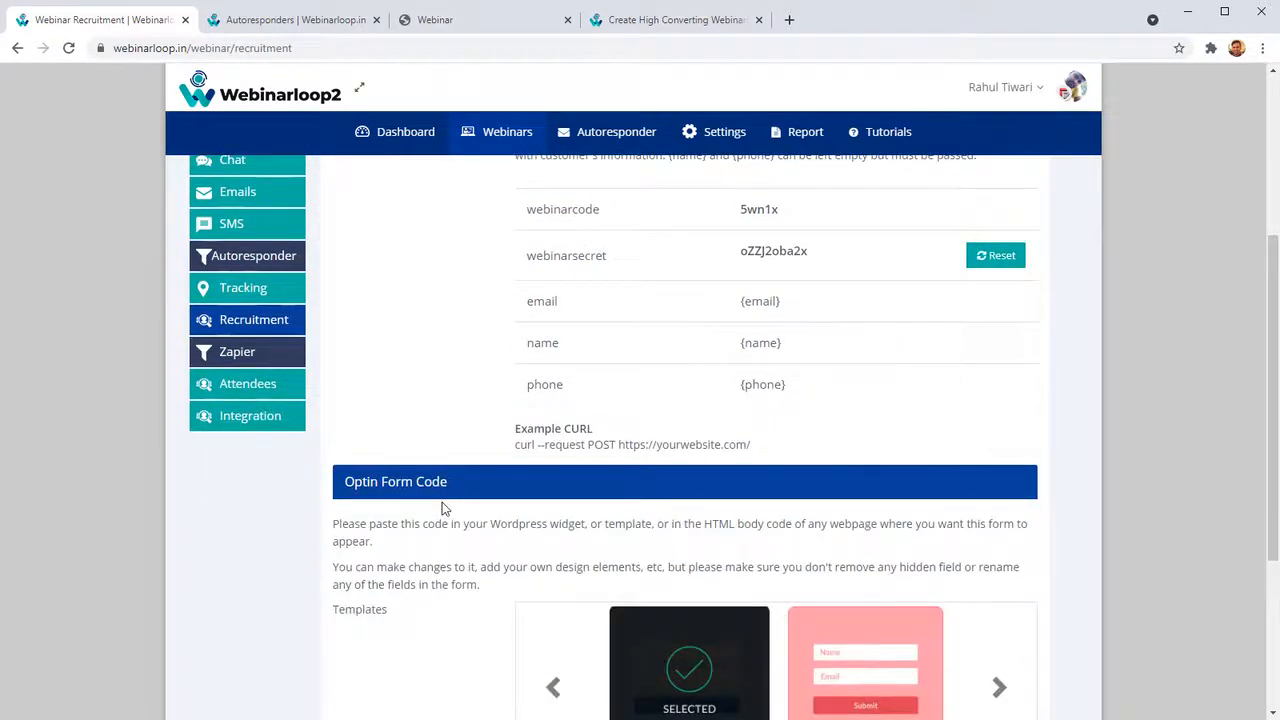
- View the optin form templates and select the whole optin form code to look through it
scroll(486, 517, down, 3)
drag(540, 527, 713, 679)
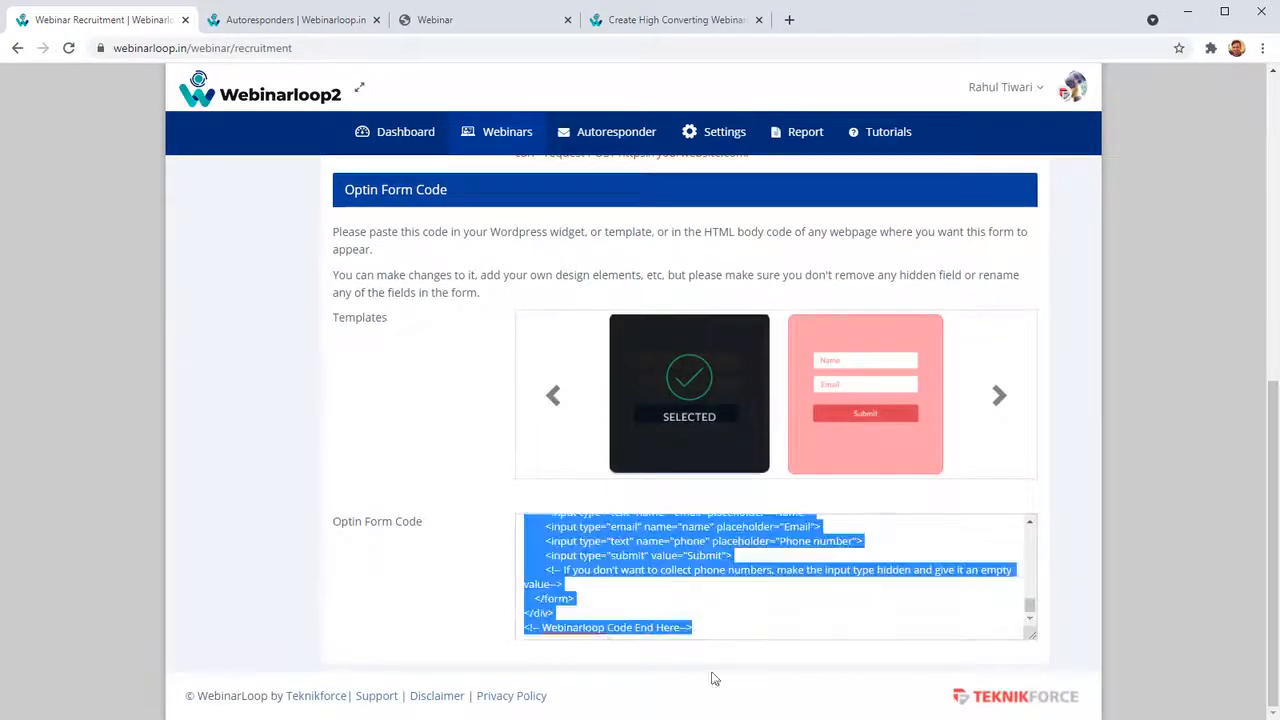
click(689, 632)
drag(706, 597, 404, 465)
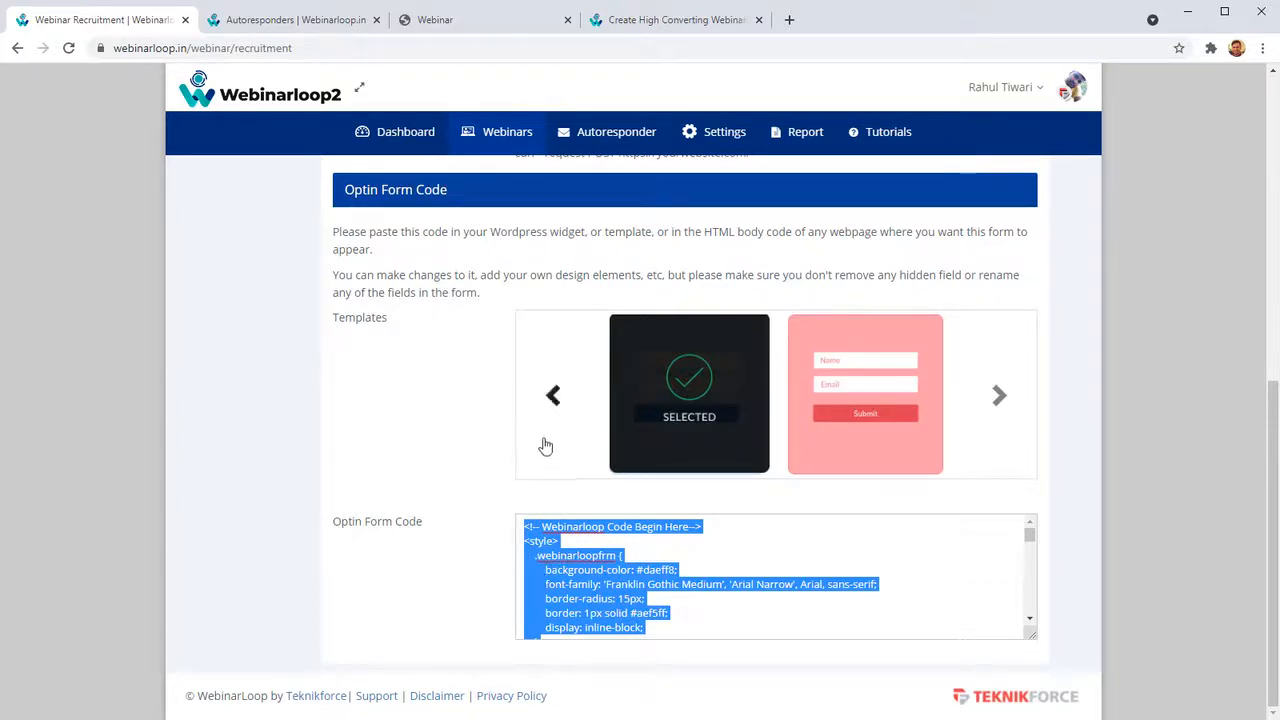
- Return to the Webinar API URL section, highlight the API URL and clear the selection
scroll(523, 451, up, 6)
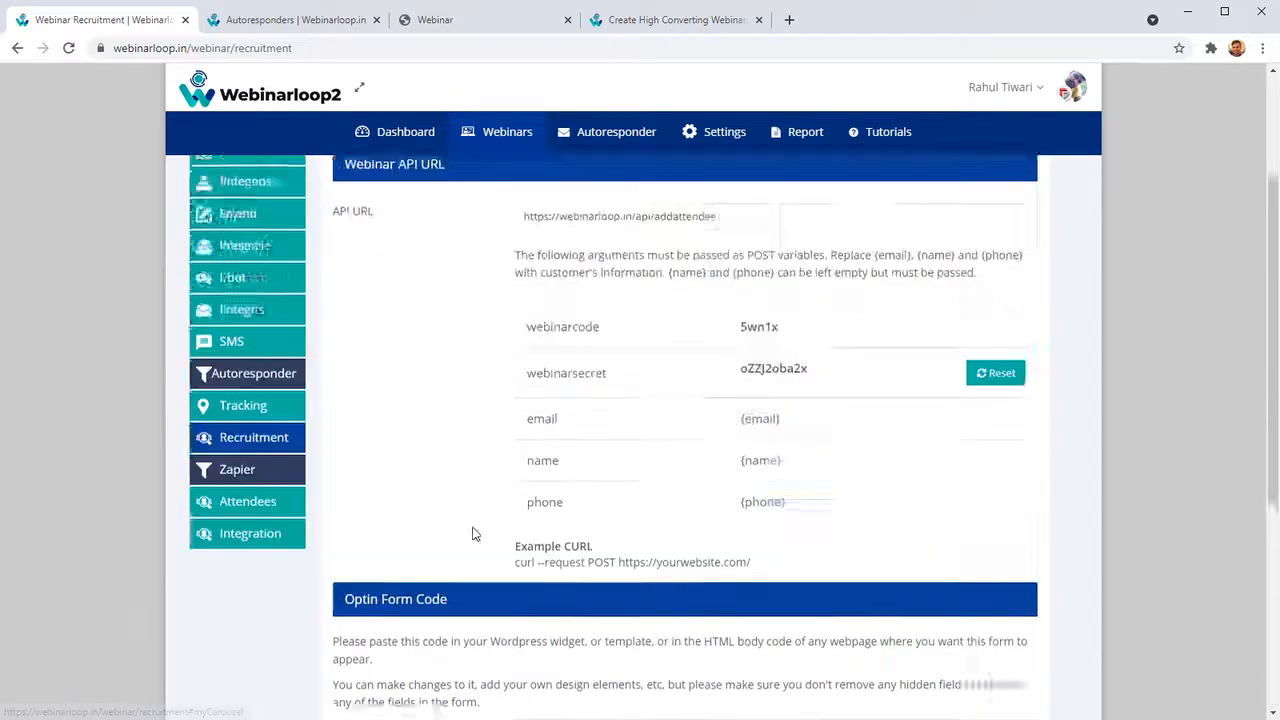
triple_click(518, 372)
triple_click(700, 367)
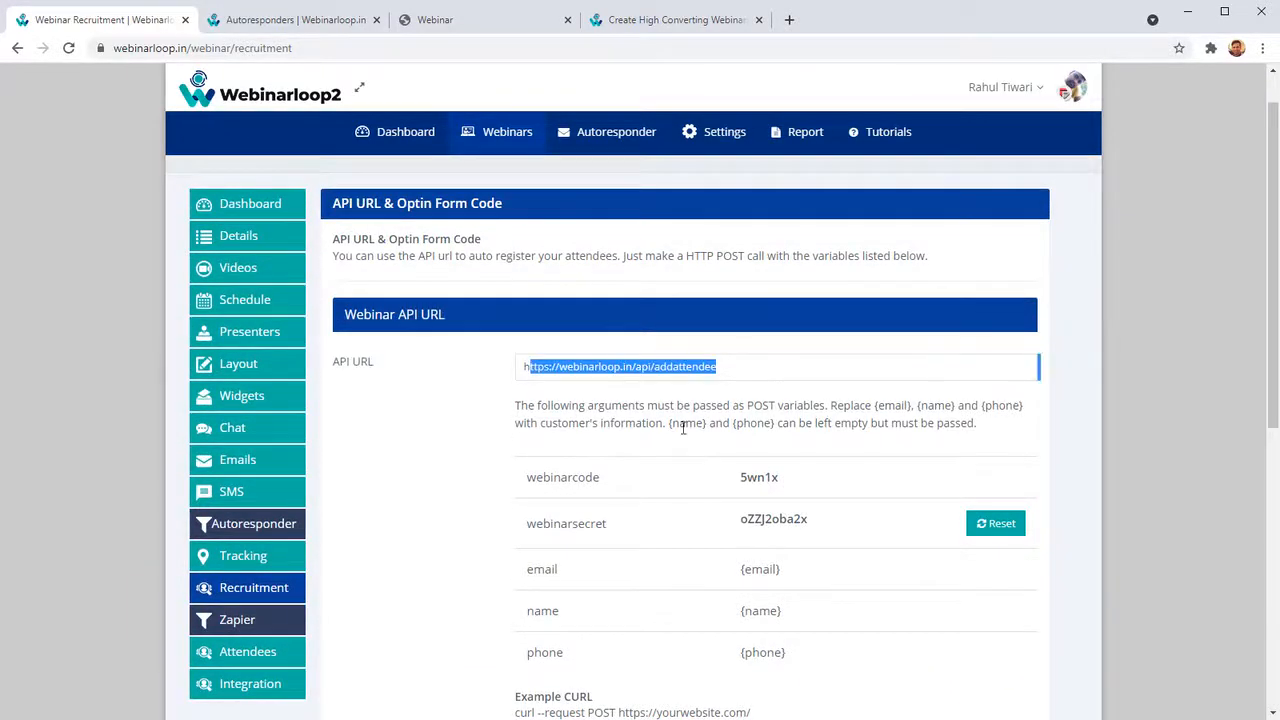
click(480, 540)
triple_click(758, 377)
click(541, 499)
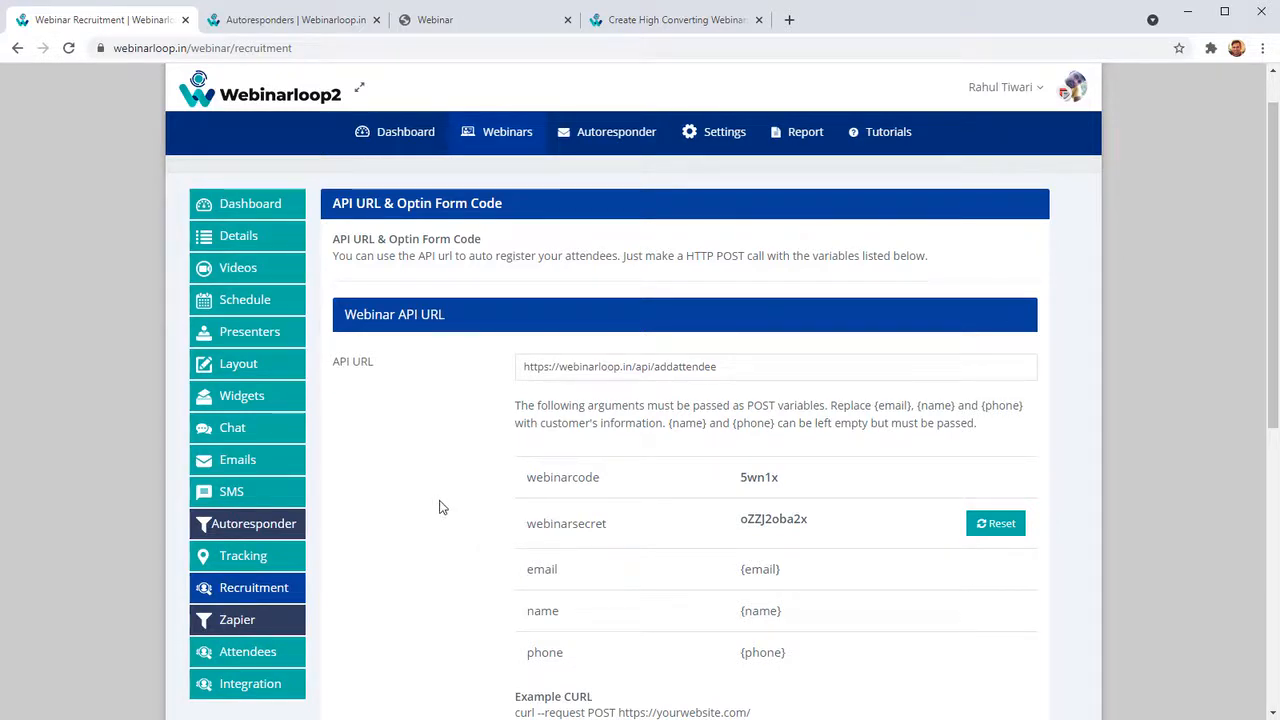
- Open the webinar's Zapier integration page and view its connection details
scroll(433, 503, down, 1)
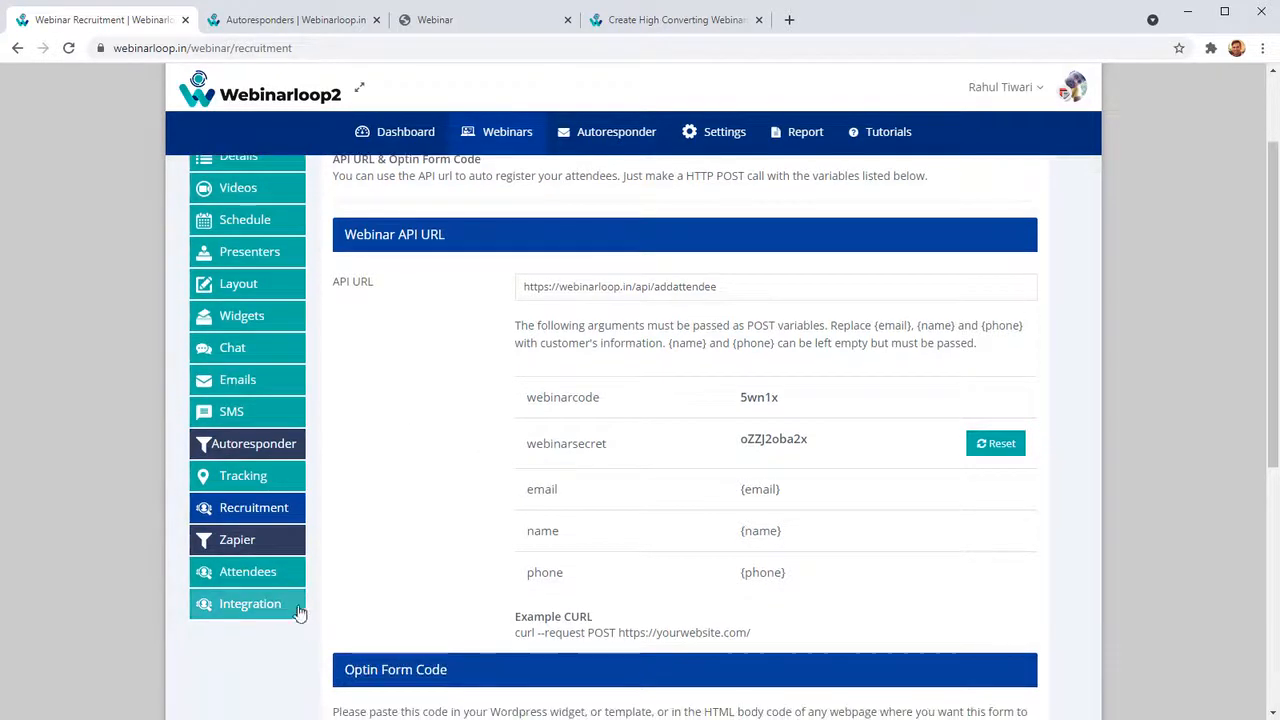
click(270, 541)
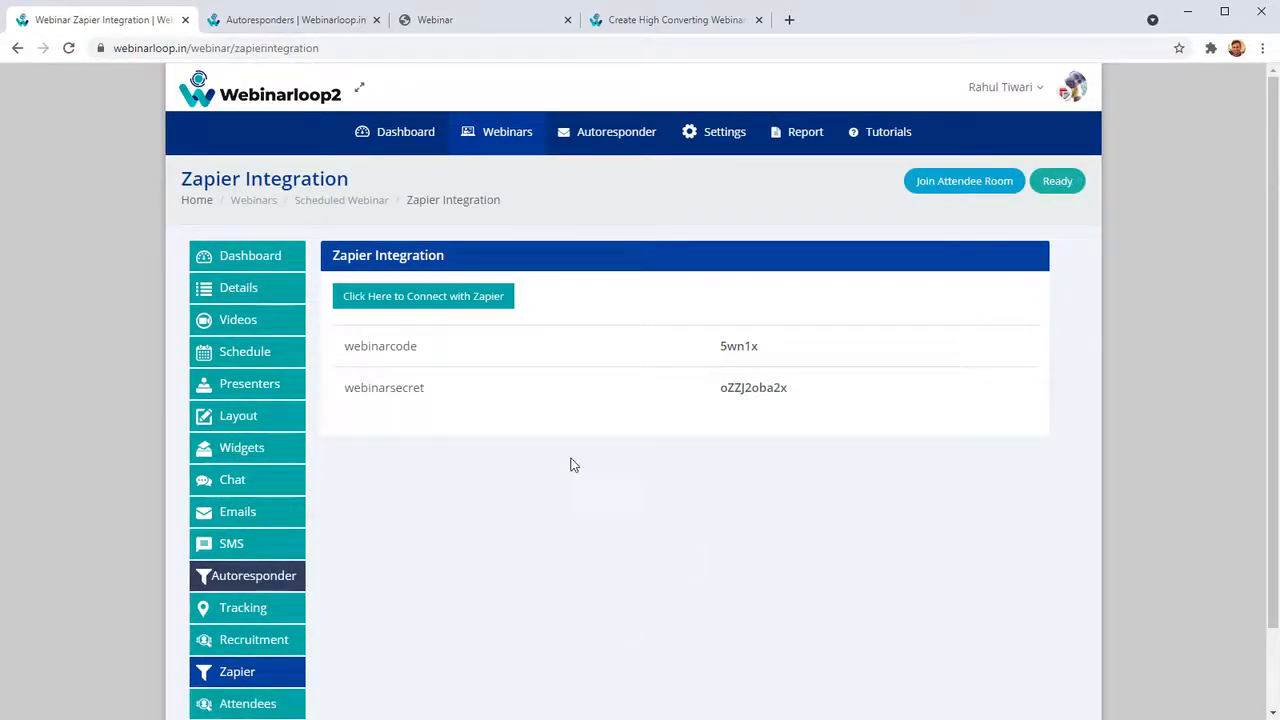
scroll(358, 546, down, 1)
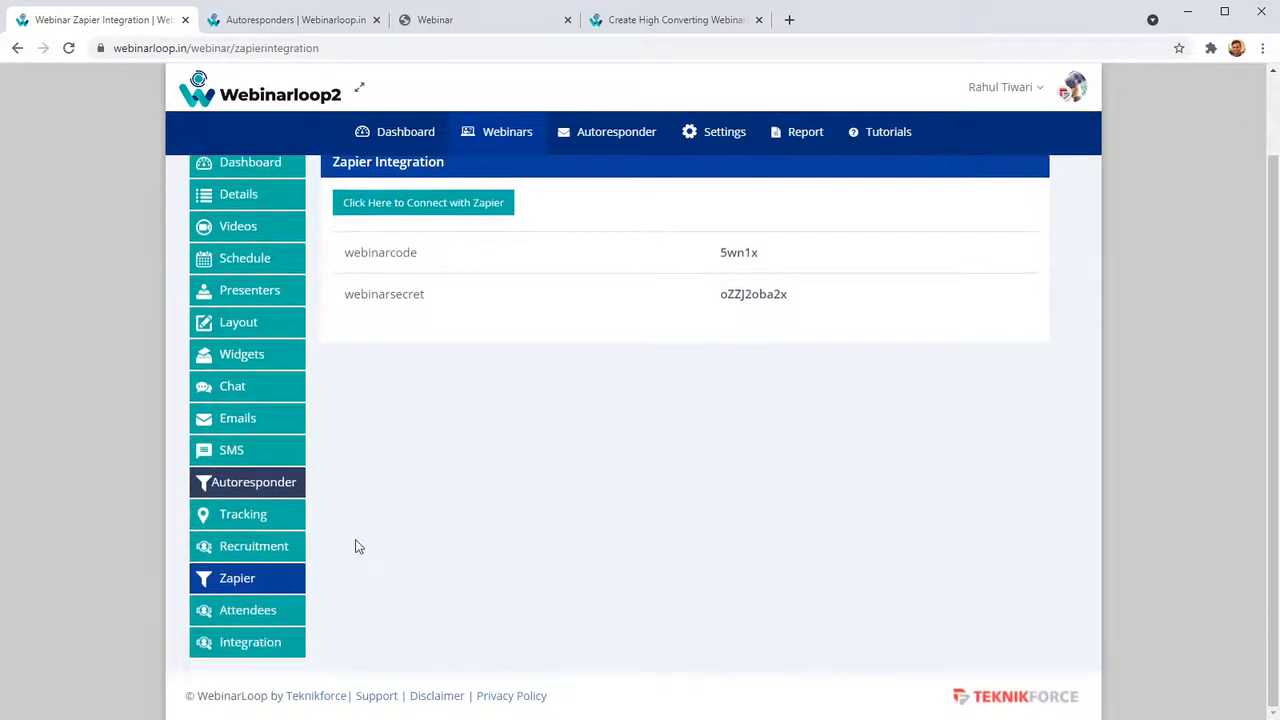
- Open the webinar's attendee list and review the registered attendees and the CSV export option
click(262, 610)
scroll(634, 520, down, 1)
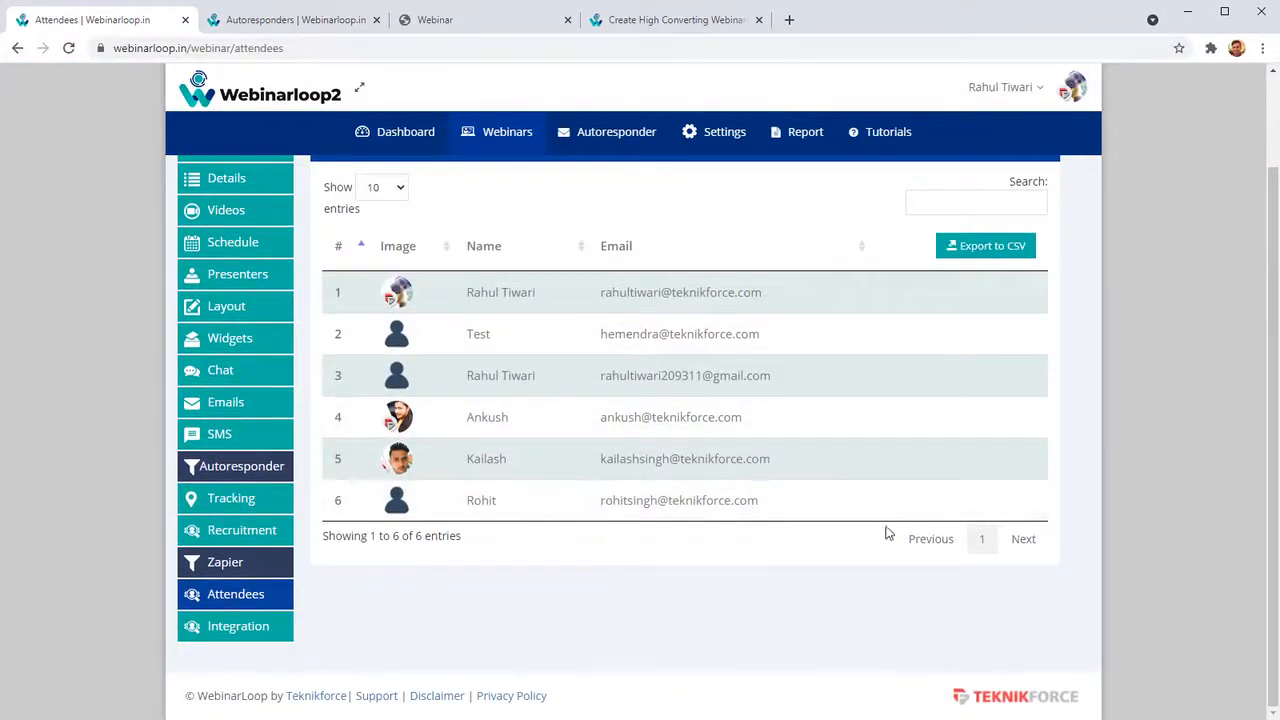
scroll(886, 531, up, 1)
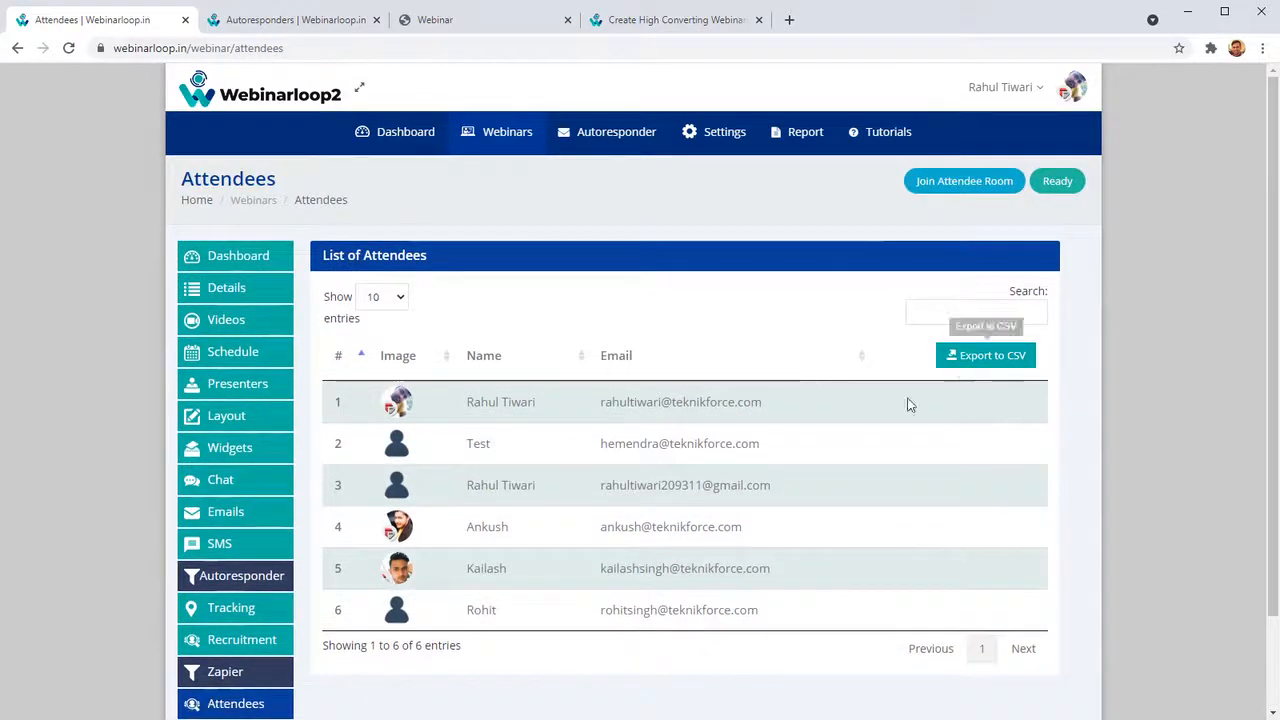
scroll(667, 448, down, 1)
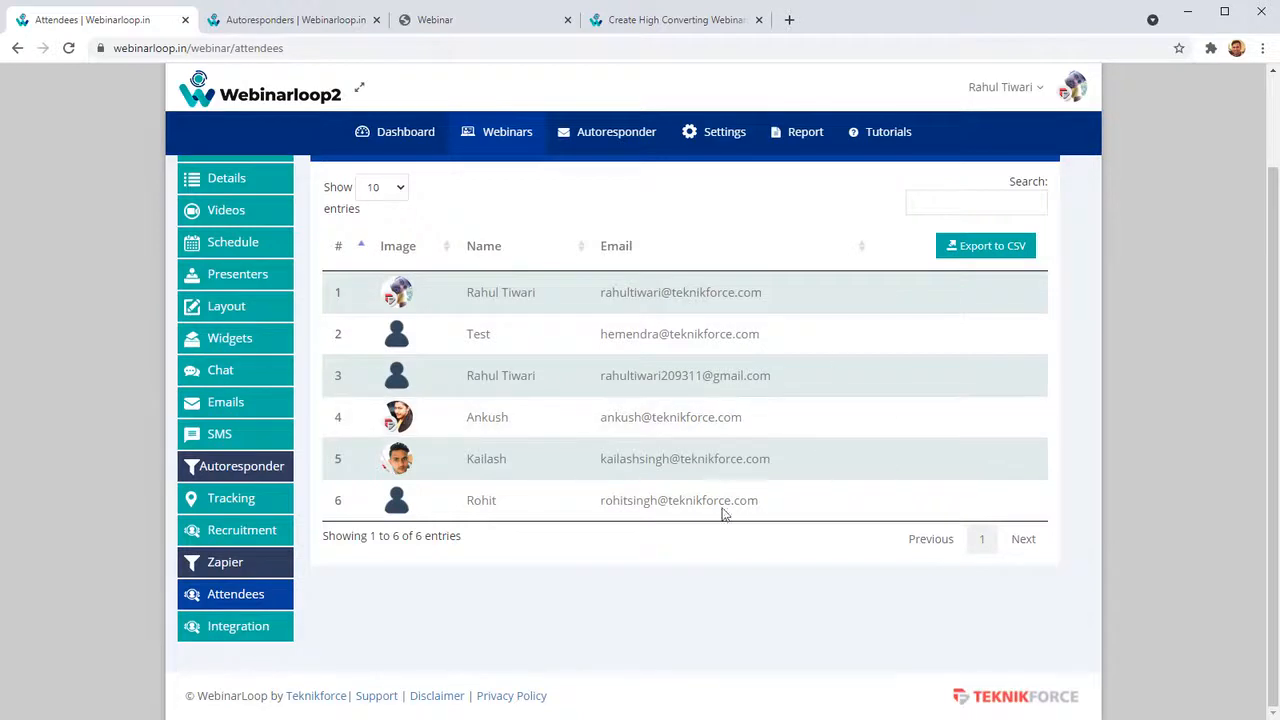
- Review the Leads2list & Ads2list integration page with its optin form code, and open the webinar's dashboard
click(259, 625)
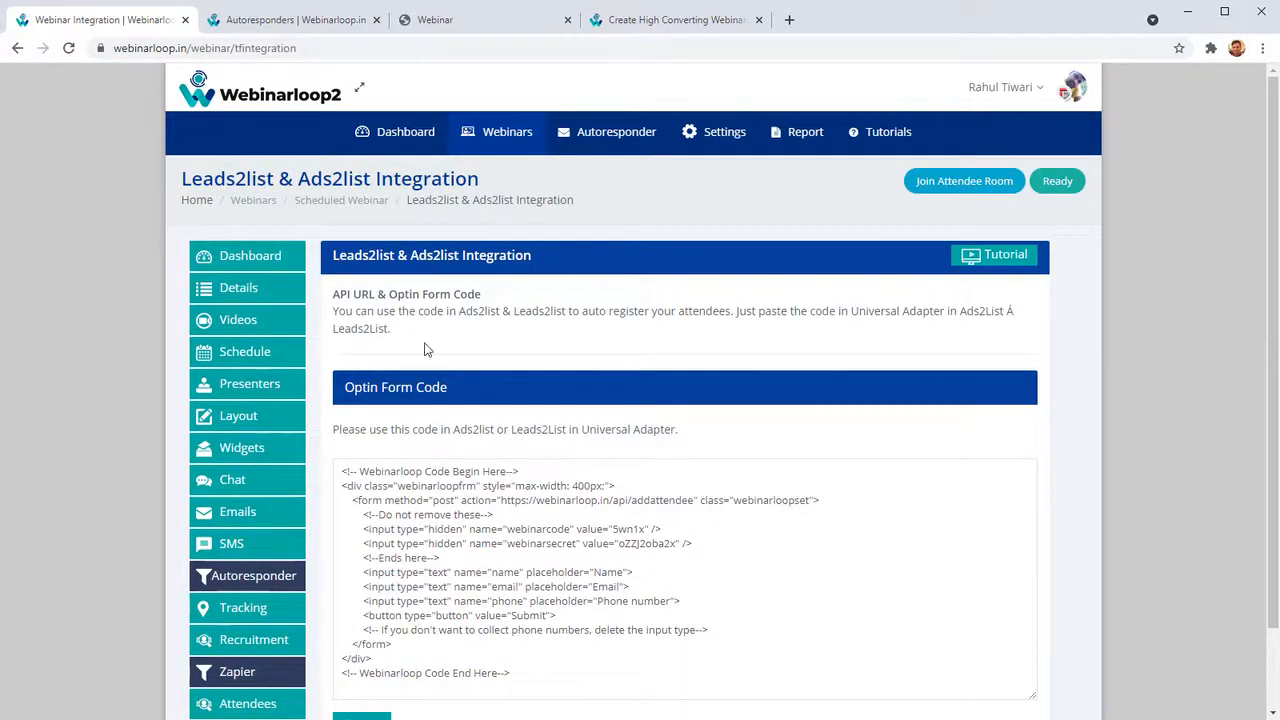
double_click(434, 255)
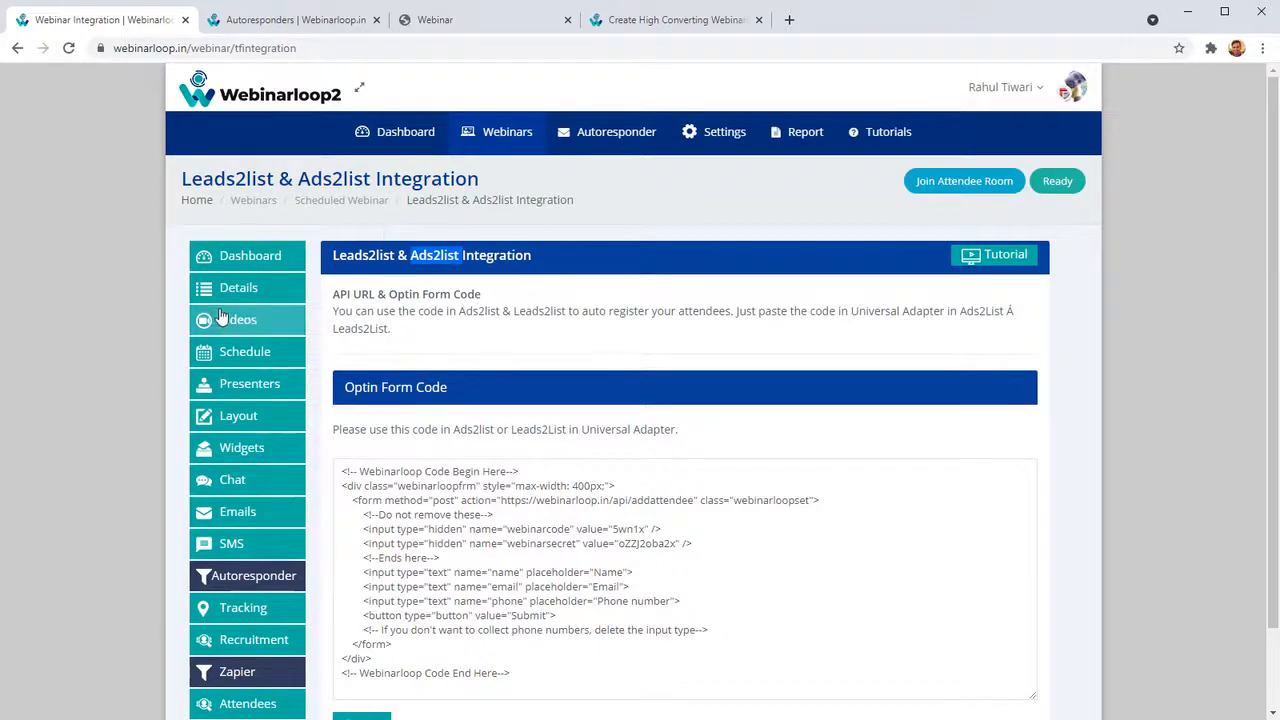
scroll(205, 420, down, 1)
scroll(209, 320, up, 1)
click(228, 268)
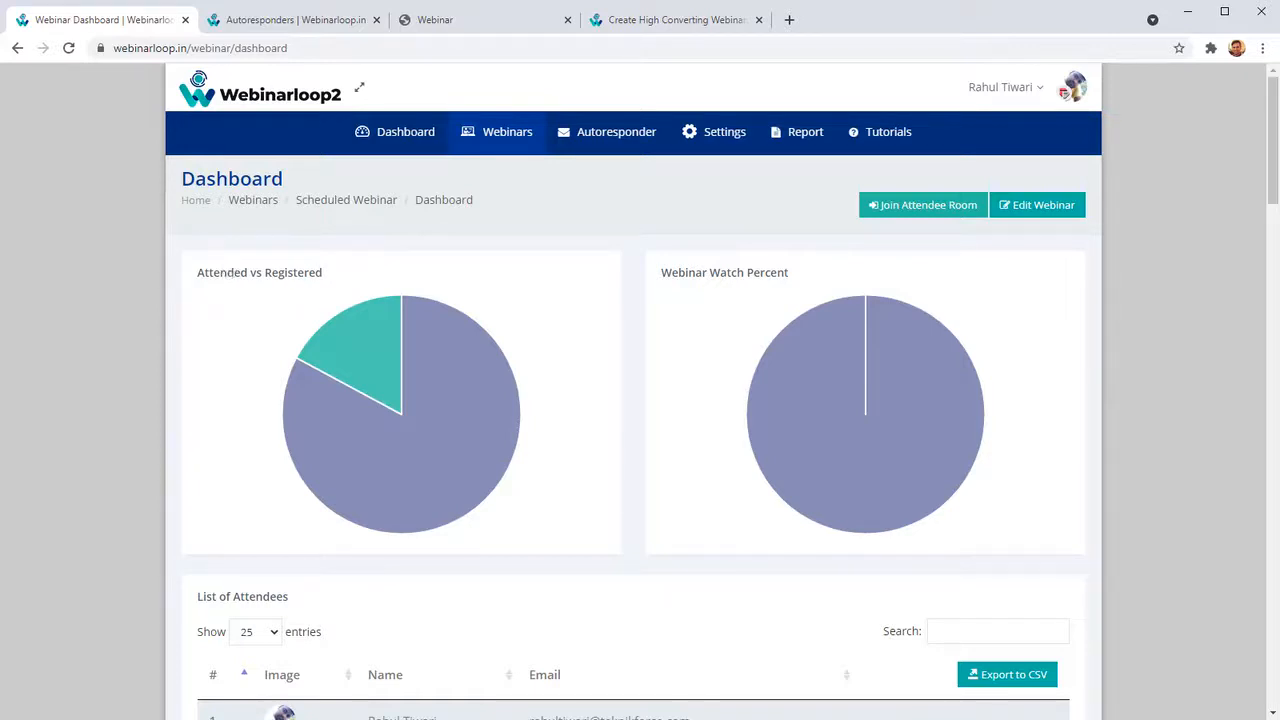
- Switch to the Webinarloop sales page in the other browser tab and browse its feature and use-case sections
click(340, 20)
click(670, 20)
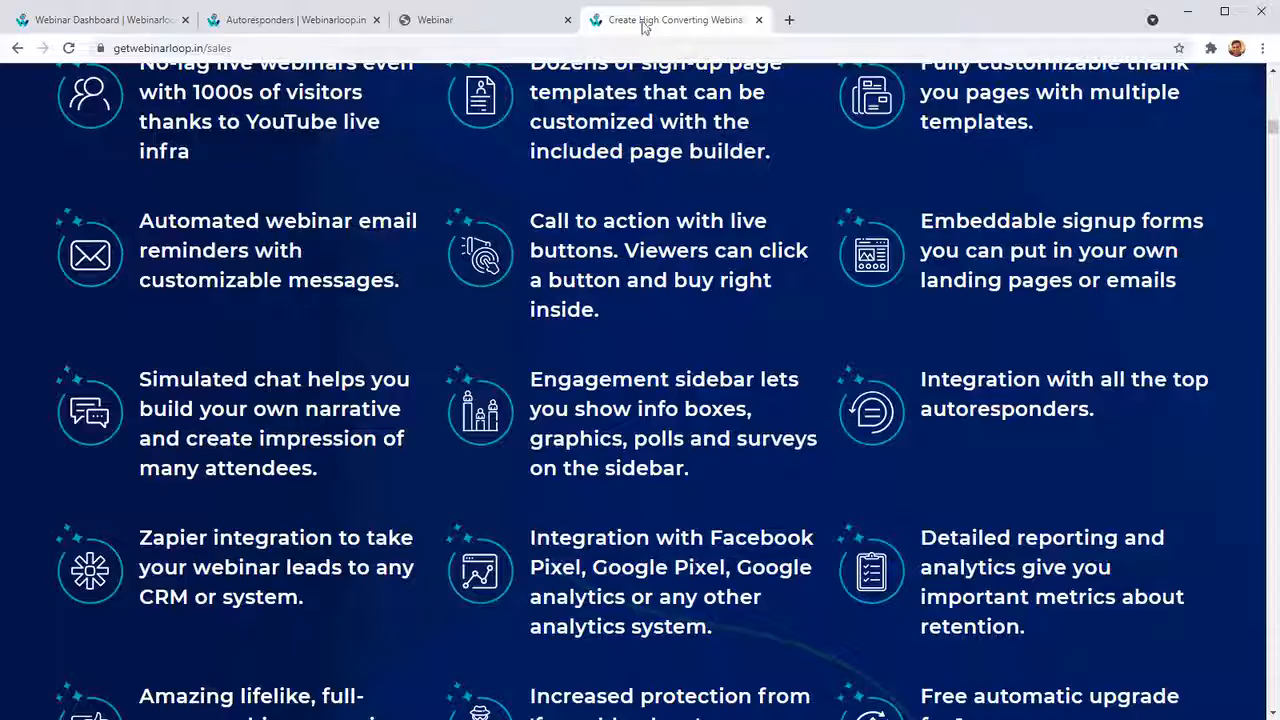
scroll(600, 212, down, 20)
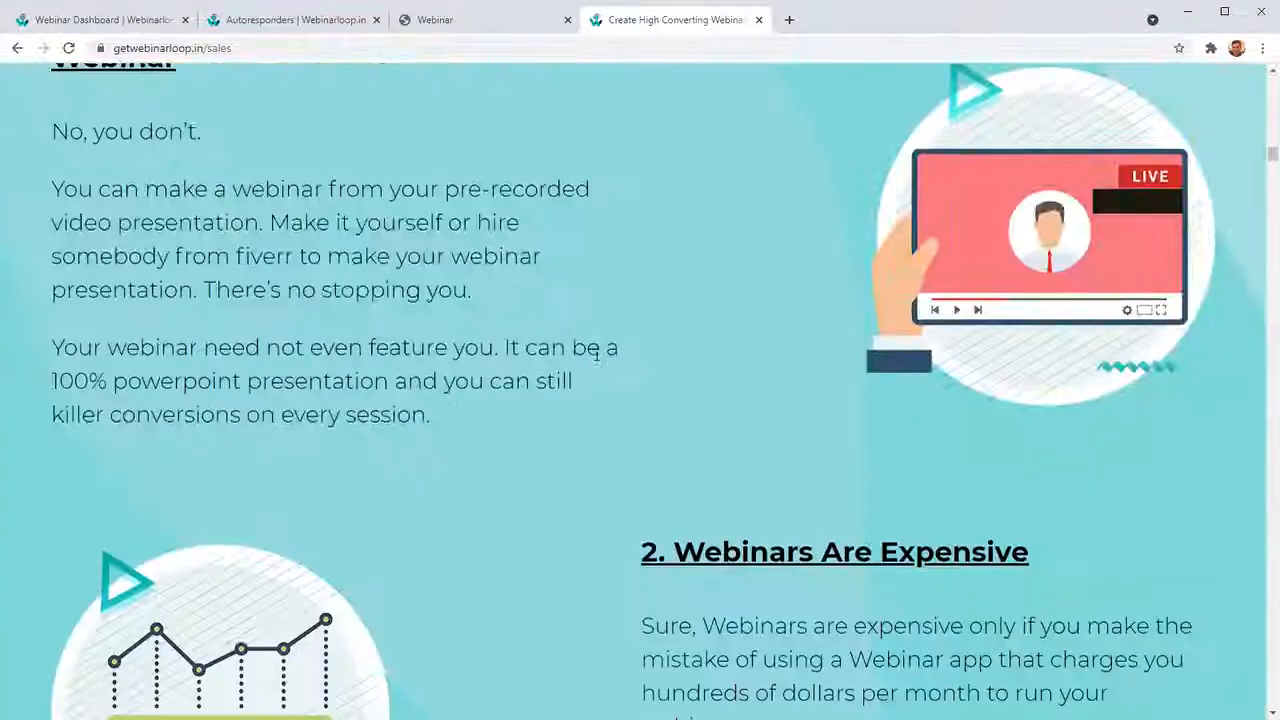
scroll(597, 353, down, 20)
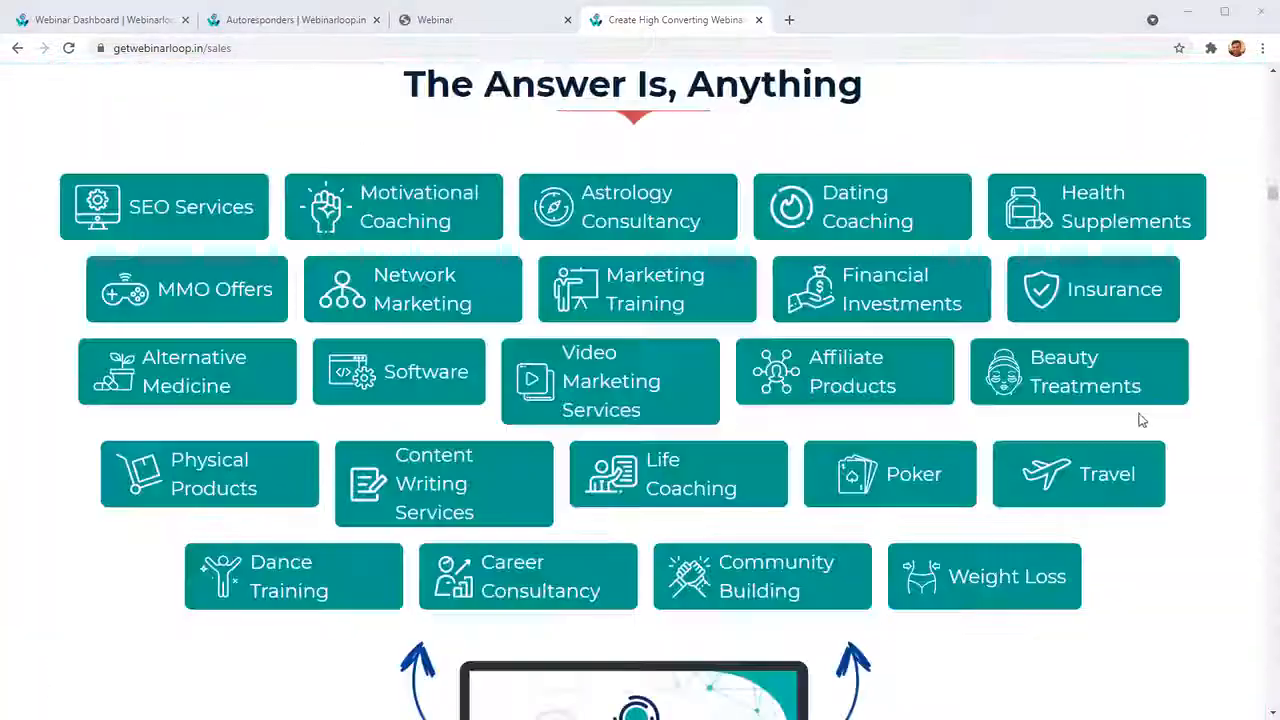
scroll(1141, 424, down, 15)
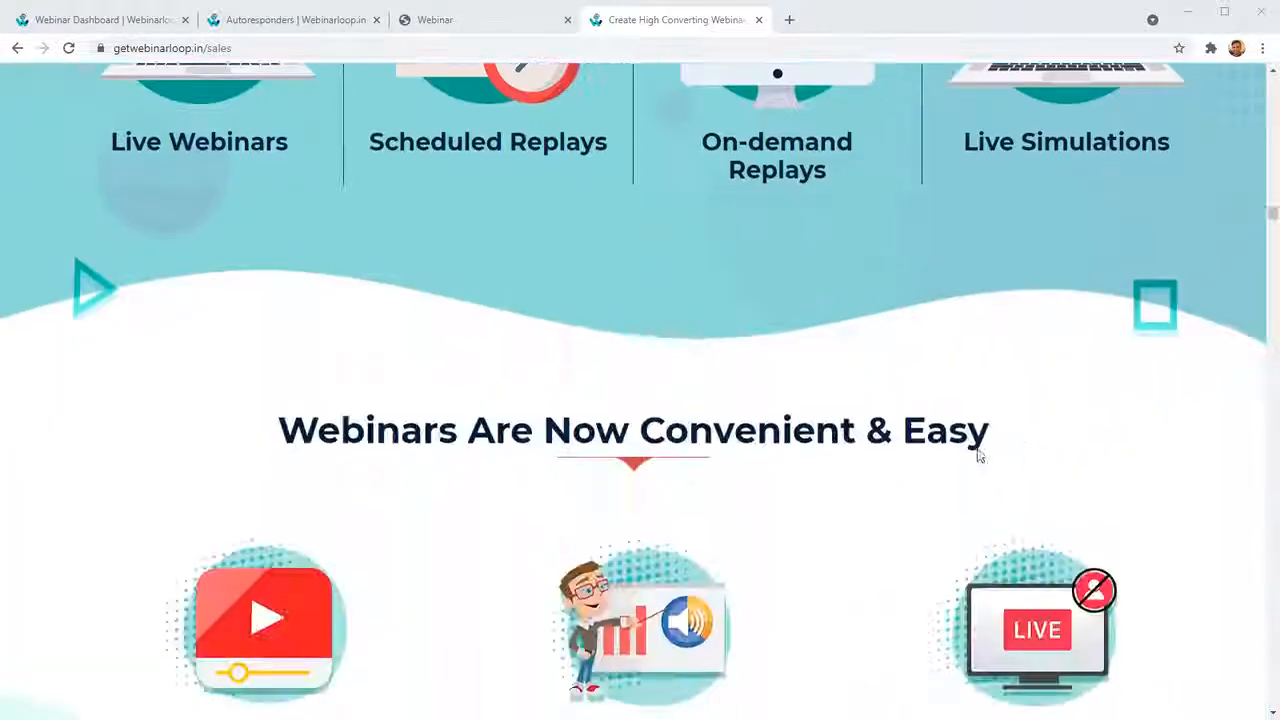
scroll(786, 497, down, 15)
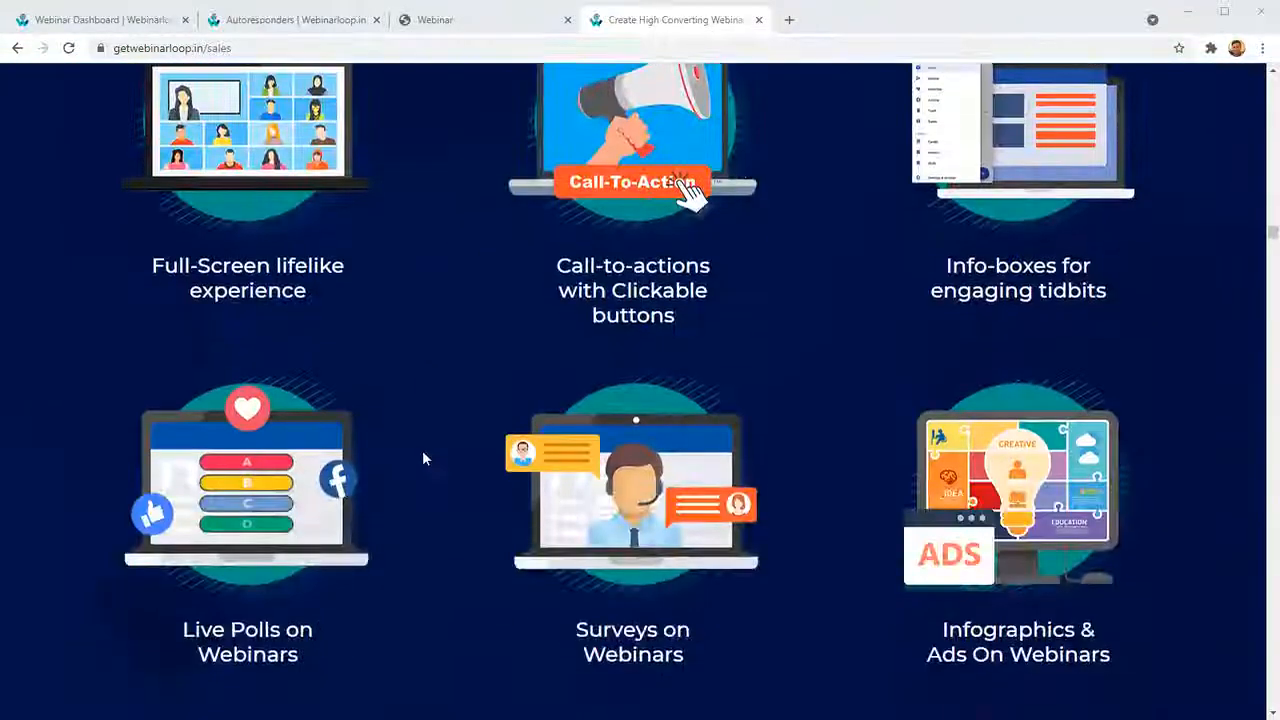